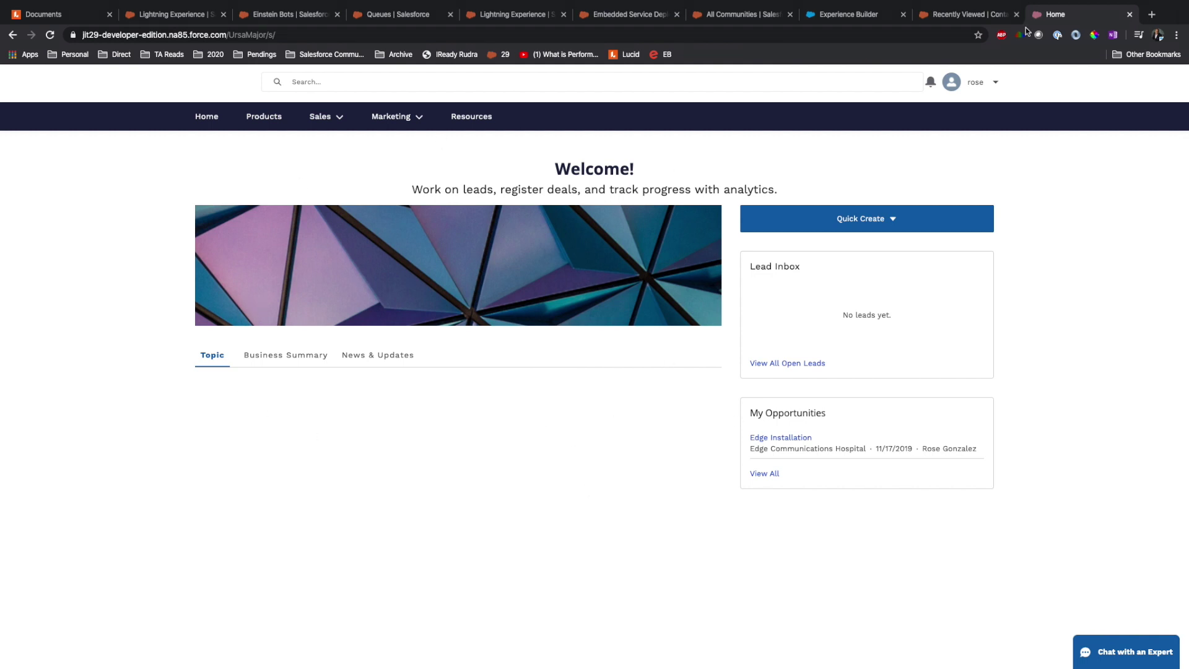
- Review the agent's available Omni-Channel statuses in the Service Console
{"action": "left_click", "coordinate": [953, 15]}
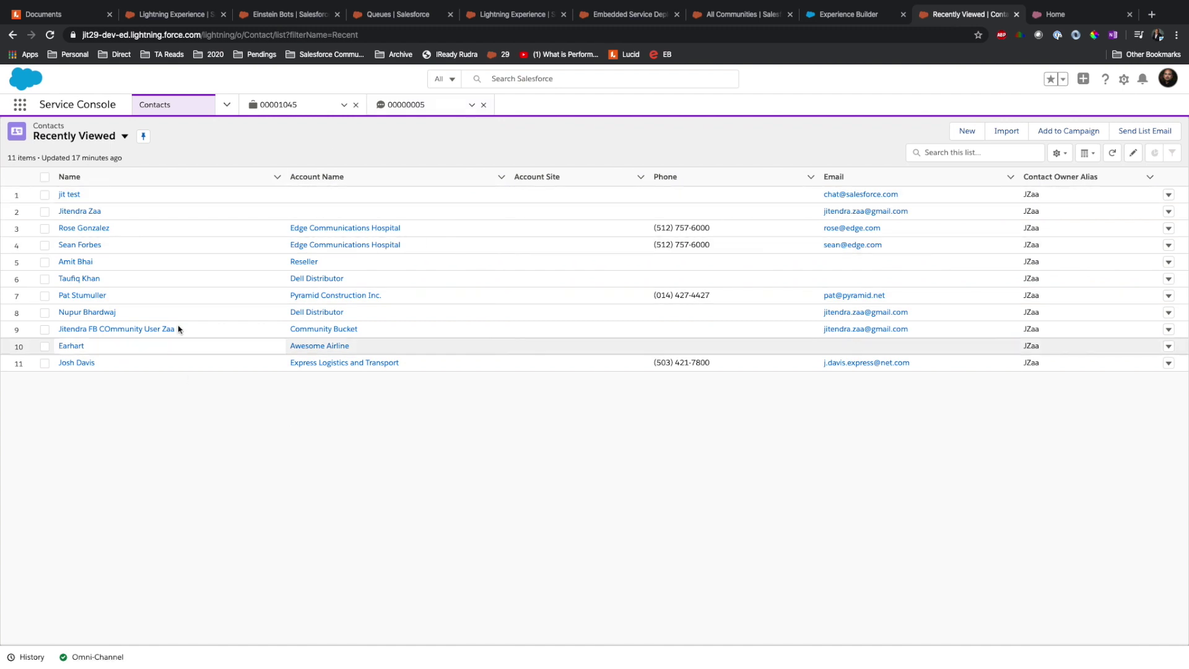
{"action": "left_click", "coordinate": [106, 660]}
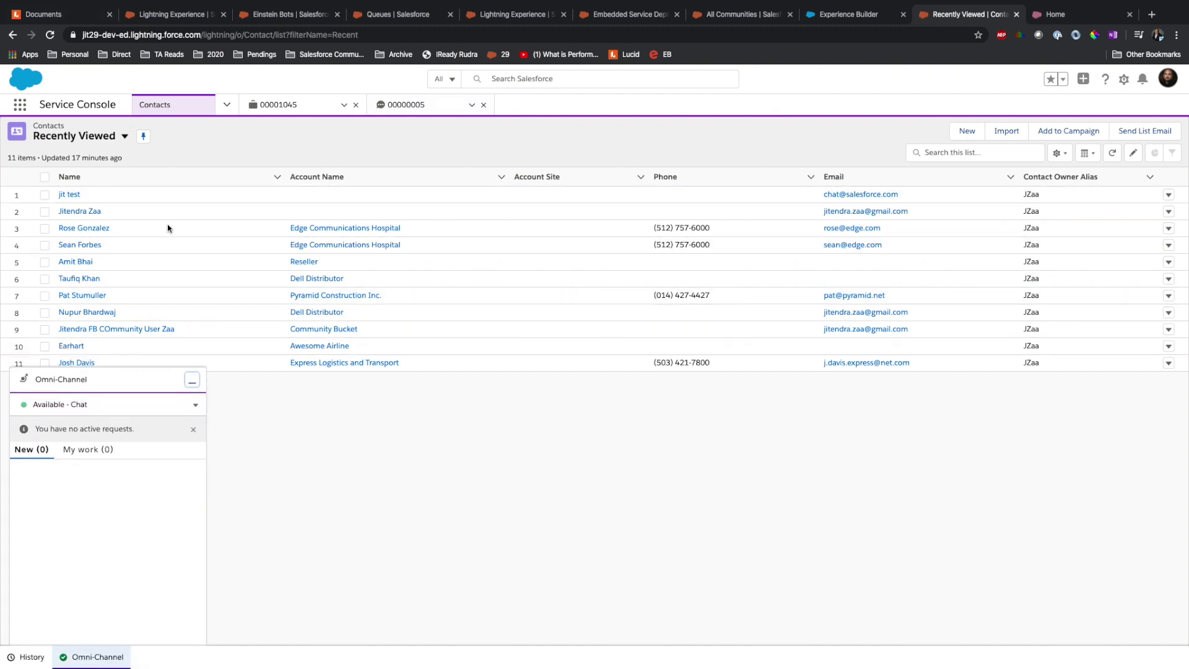
{"action": "left_click", "coordinate": [196, 405]}
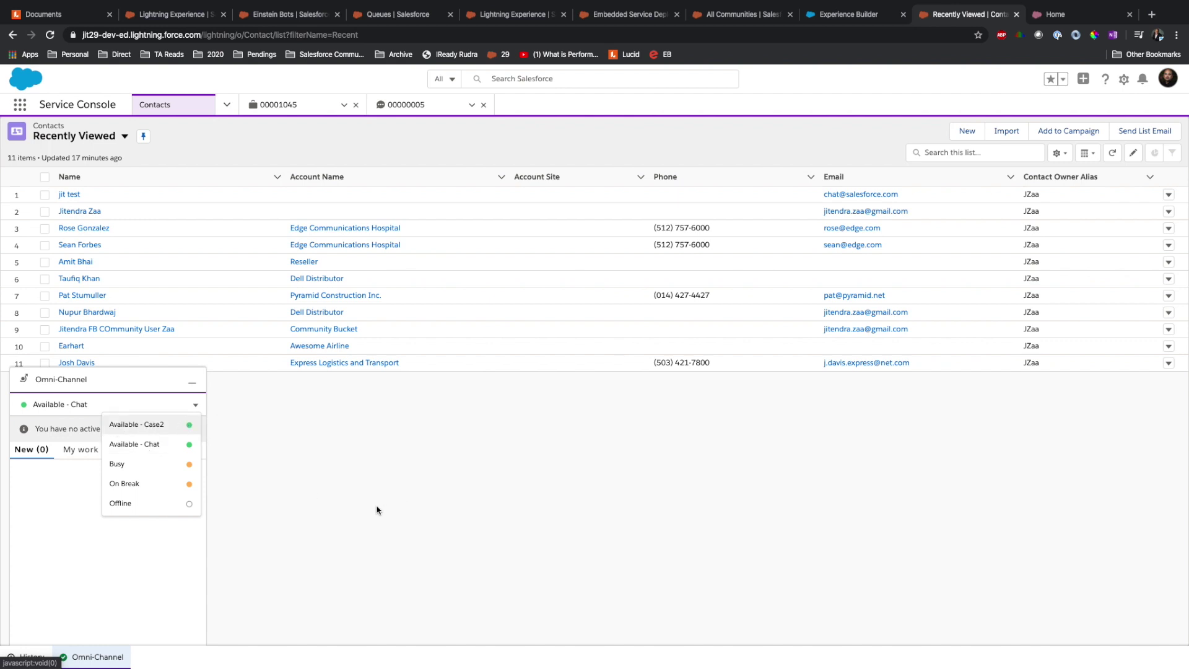
{"action": "left_click", "coordinate": [289, 455]}
- Reload the community home page and start a chat with an expert, using the subject "Test Video" and a web email address
{"action": "left_click", "coordinate": [1067, 13]}
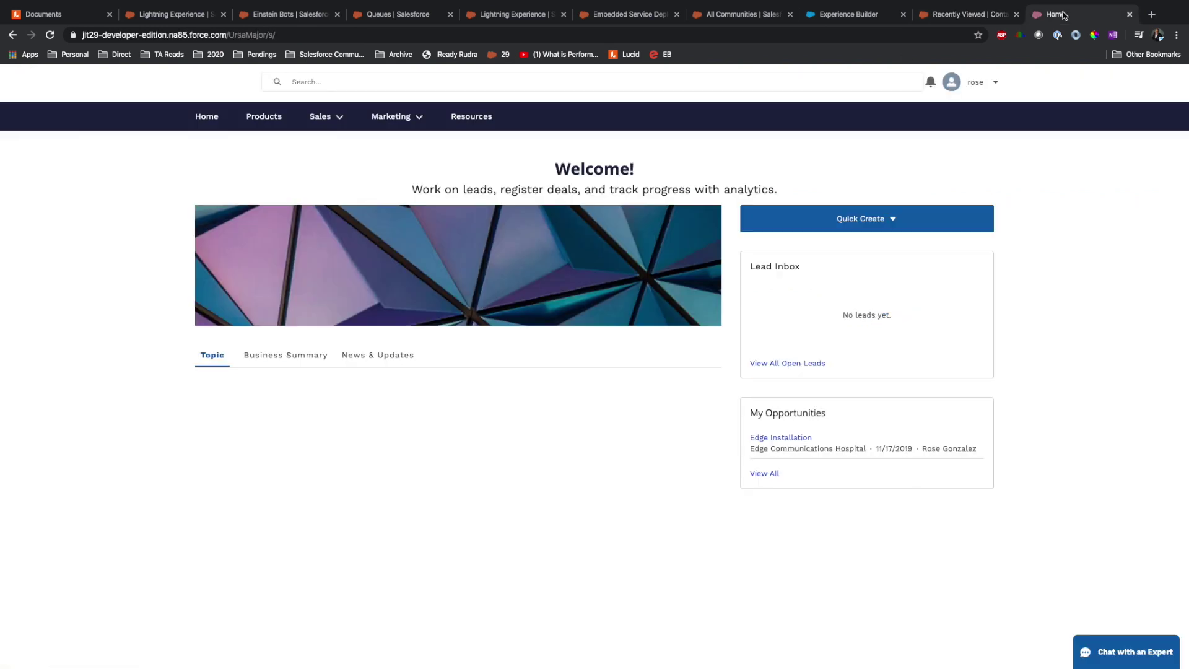
{"action": "right_click", "coordinate": [547, 385]}
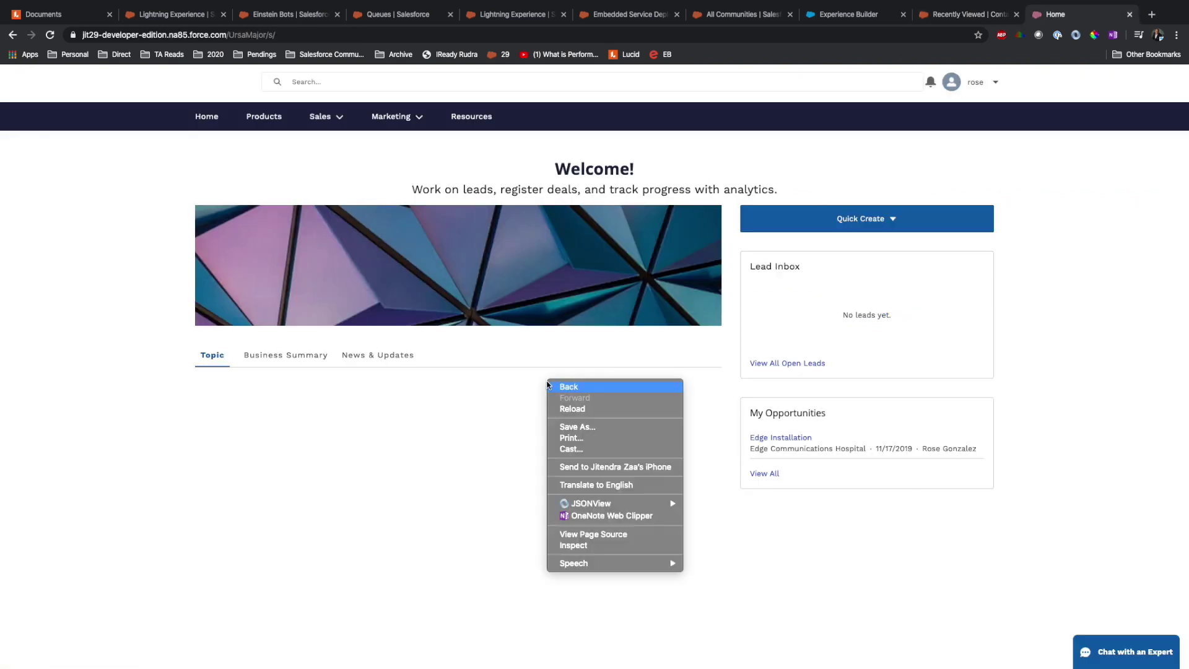
{"action": "left_click", "coordinate": [567, 409]}
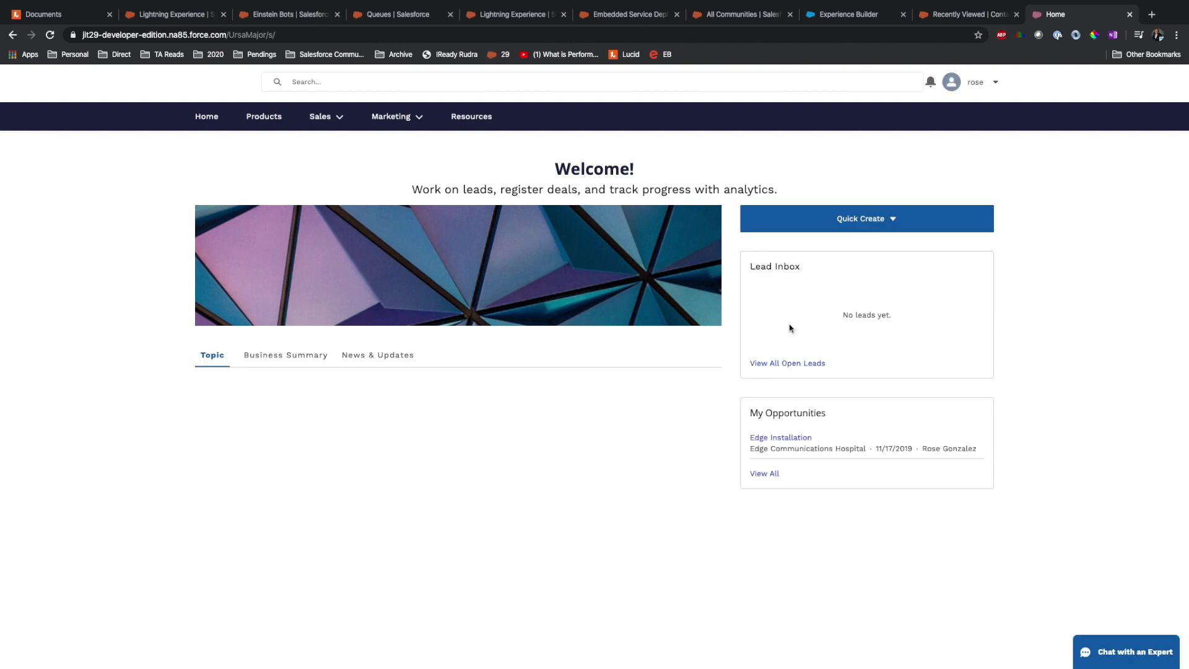
{"action": "left_click", "coordinate": [1114, 654]}
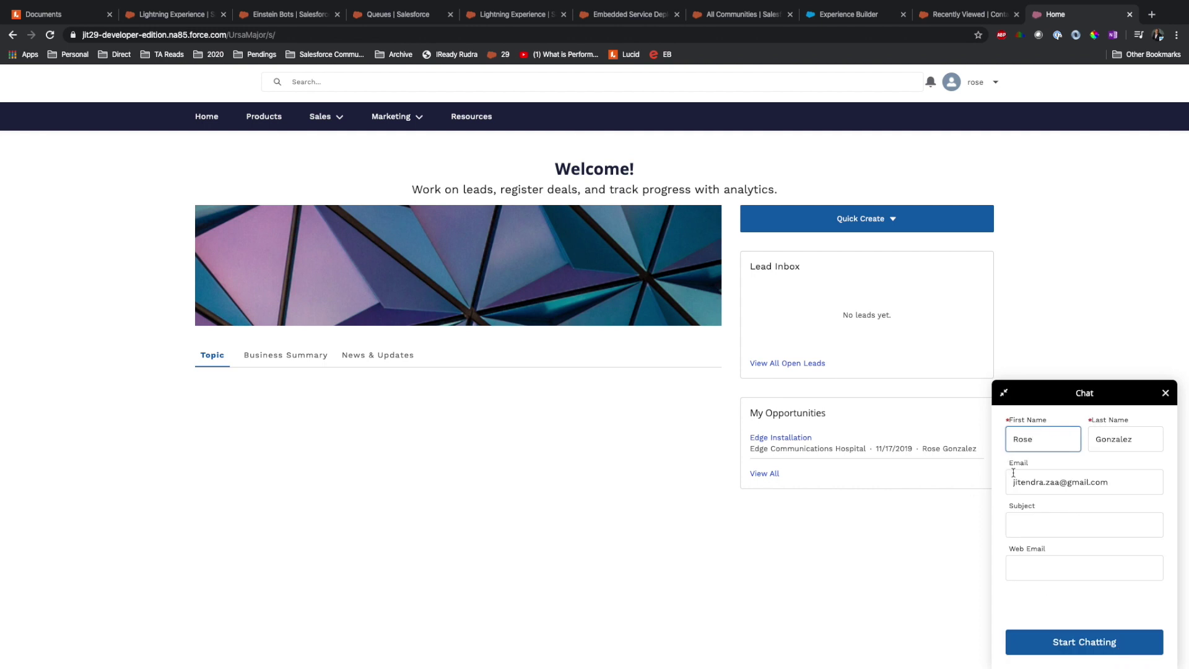
{"action": "left_click", "coordinate": [1070, 527]}
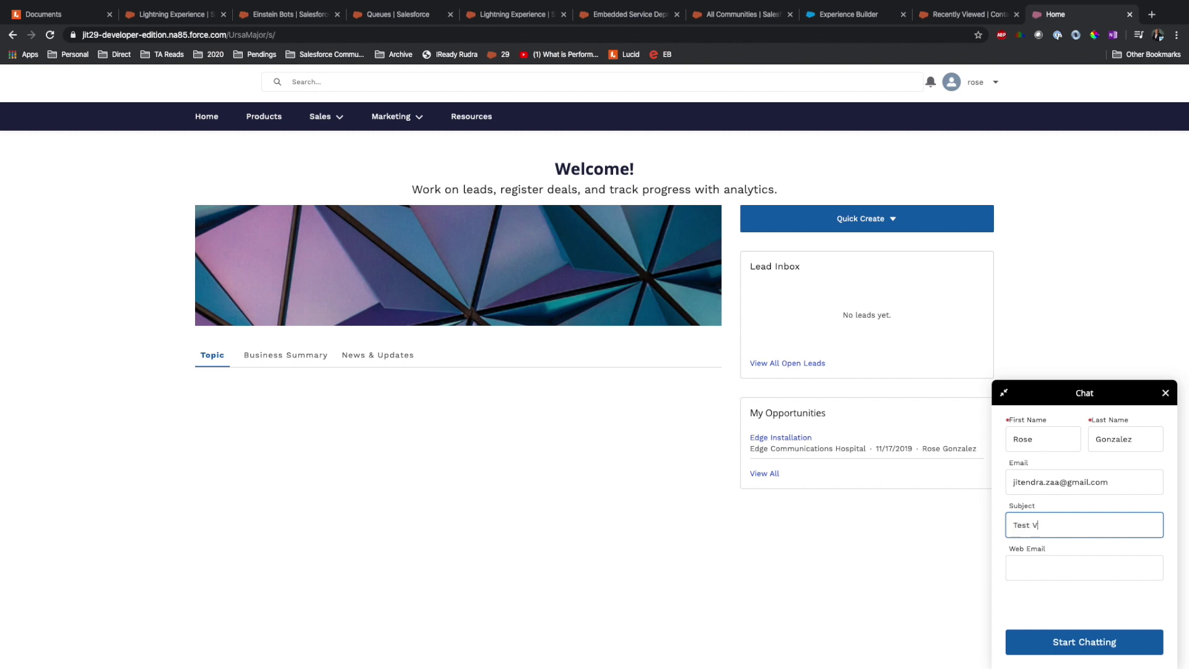
{"action": "left_click", "coordinate": [1084, 567]}
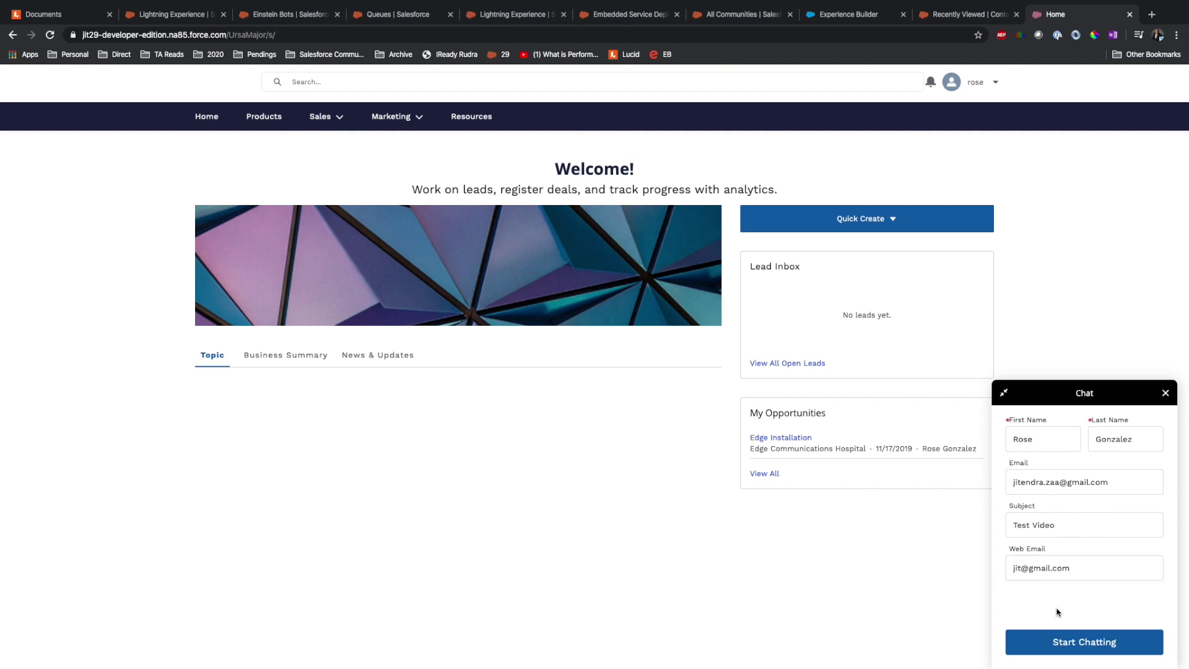
{"action": "left_click", "coordinate": [1078, 642]}
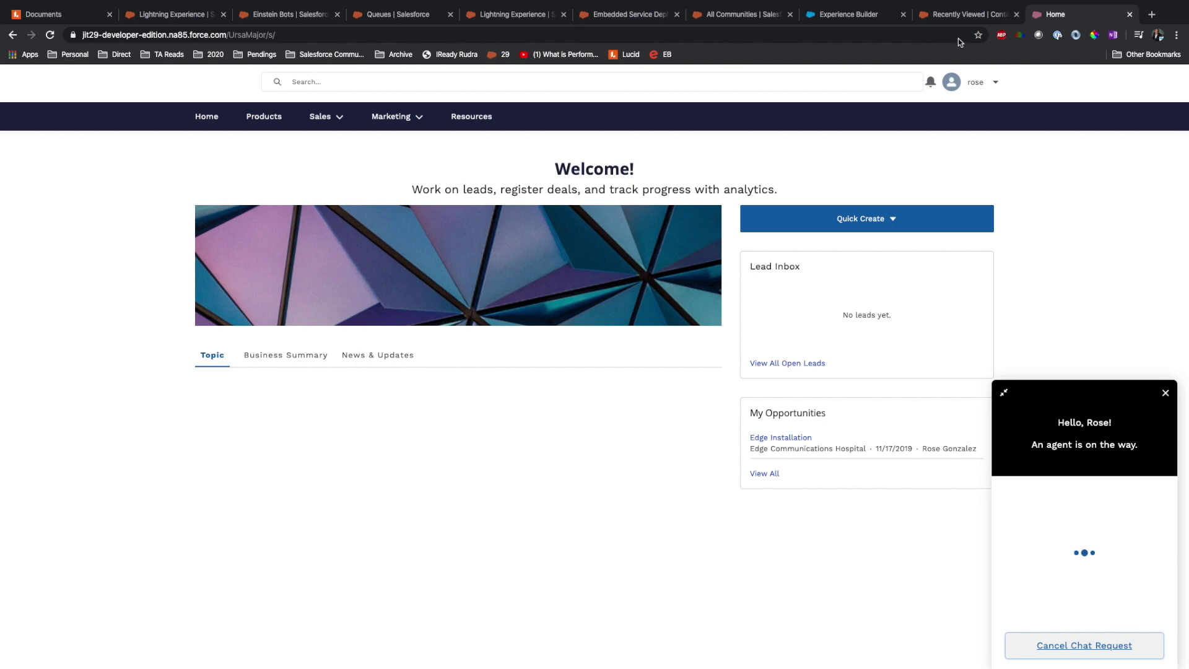
- Accept the incoming chat request from Omni-Channel in the Service Console after checking its details
{"action": "left_click", "coordinate": [956, 15]}
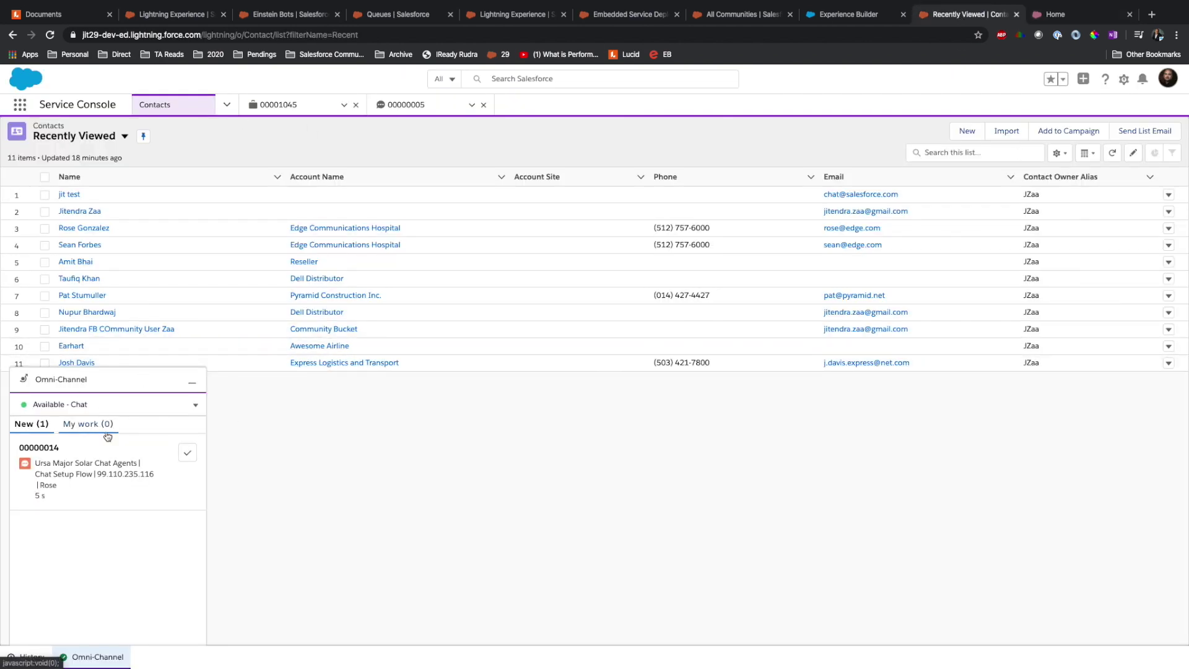
{"action": "mouse_move", "coordinate": [99, 470]}
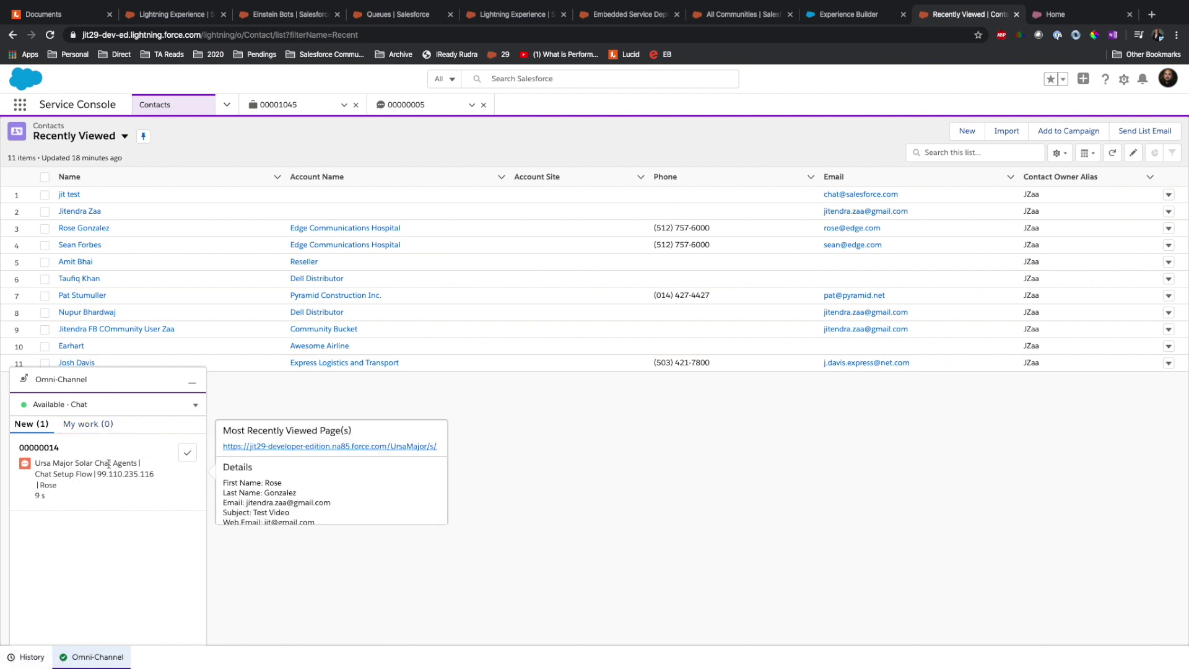
{"action": "left_click", "coordinate": [186, 455]}
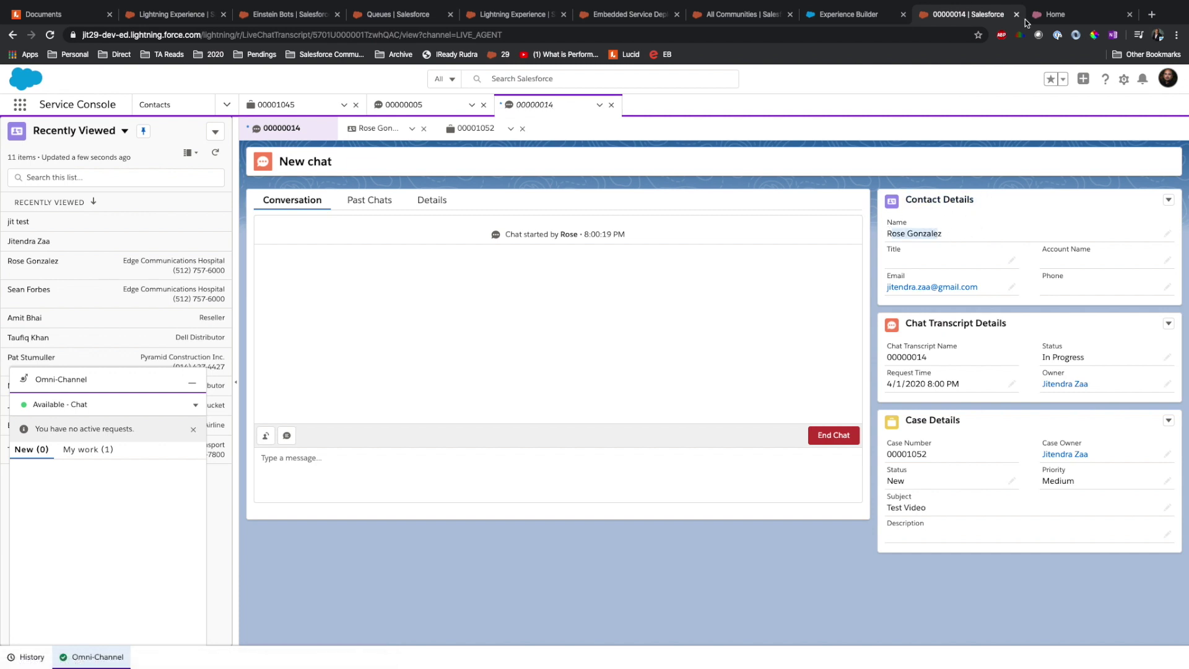
- Send the message "Hey How are you ?" from the customer's chat on the community page
{"action": "left_click", "coordinate": [1052, 18]}
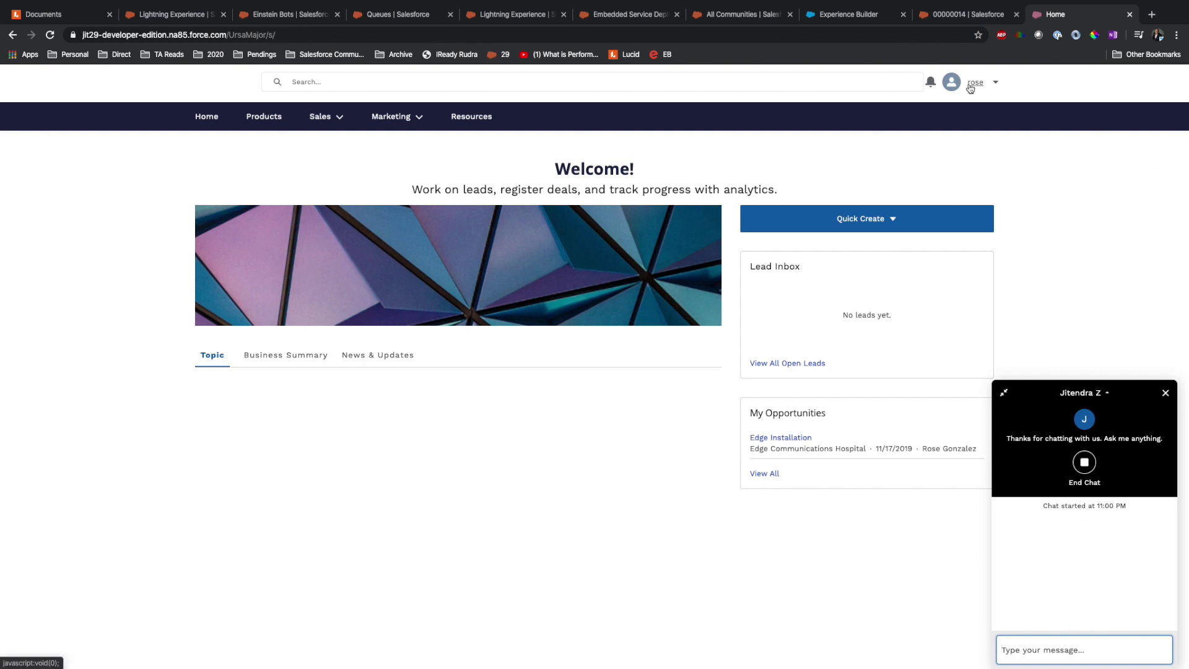
{"action": "type", "text": "H"}
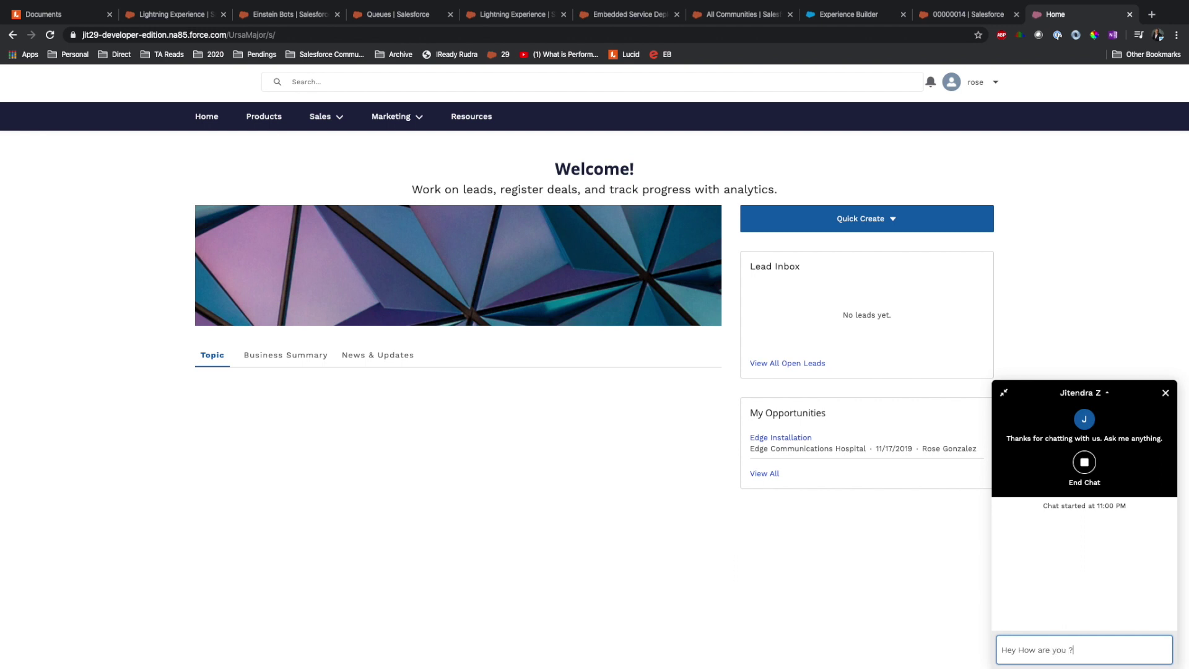
{"action": "key", "text": "Return"}
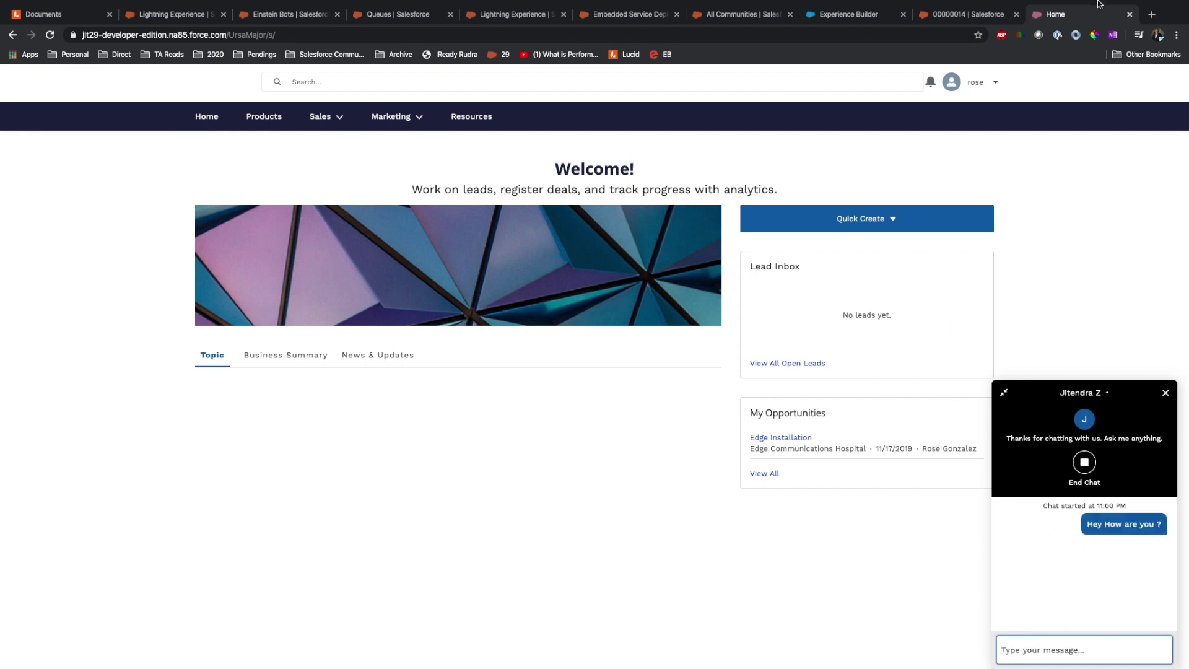
- Reply to the customer with "I'm fine, thanks for asking" from the agent's conversation in the Service Console
{"action": "left_click", "coordinate": [963, 15]}
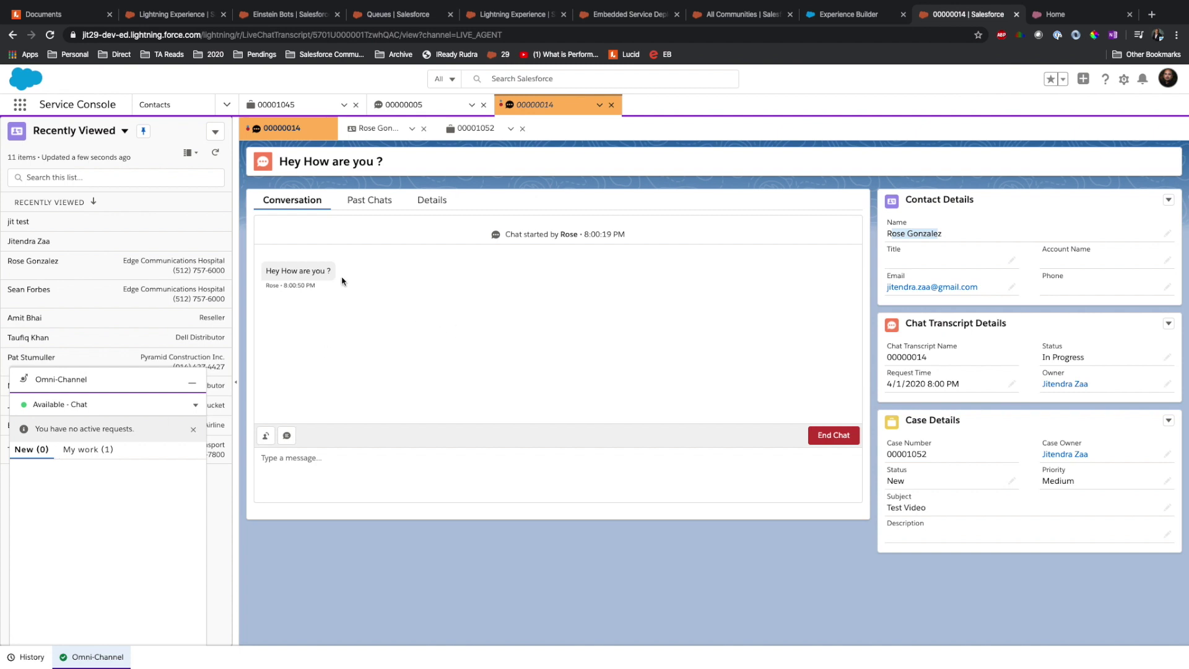
{"action": "left_click", "coordinate": [284, 481]}
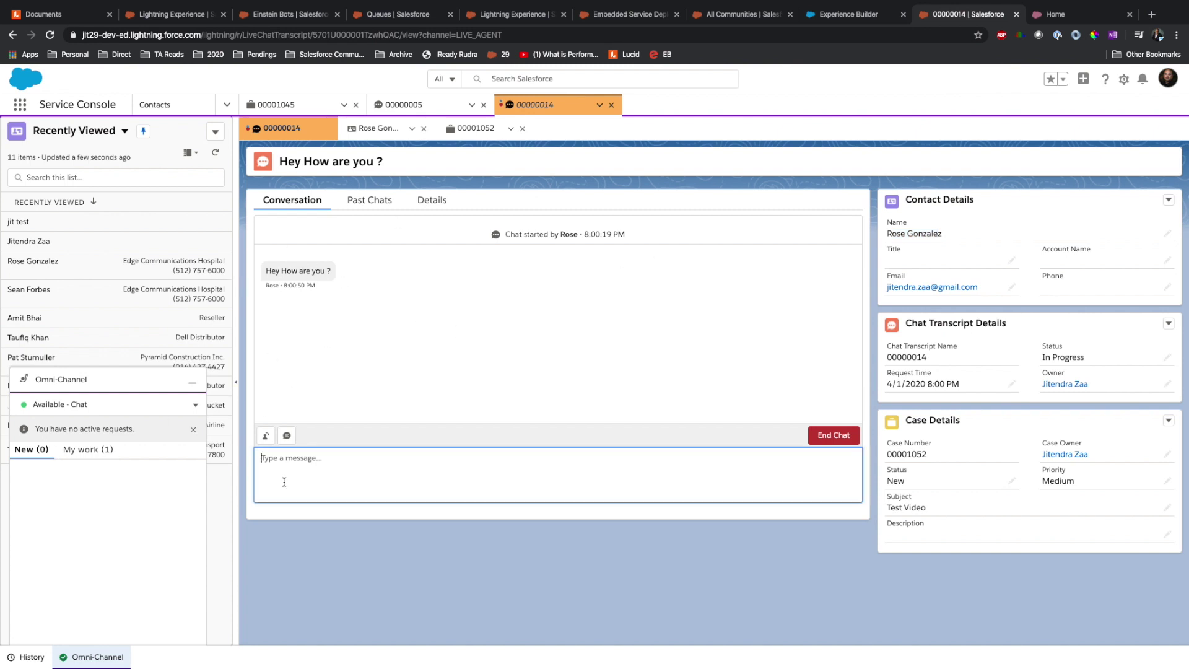
{"action": "type", "text": "I"}
{"action": "key", "text": "Return"}
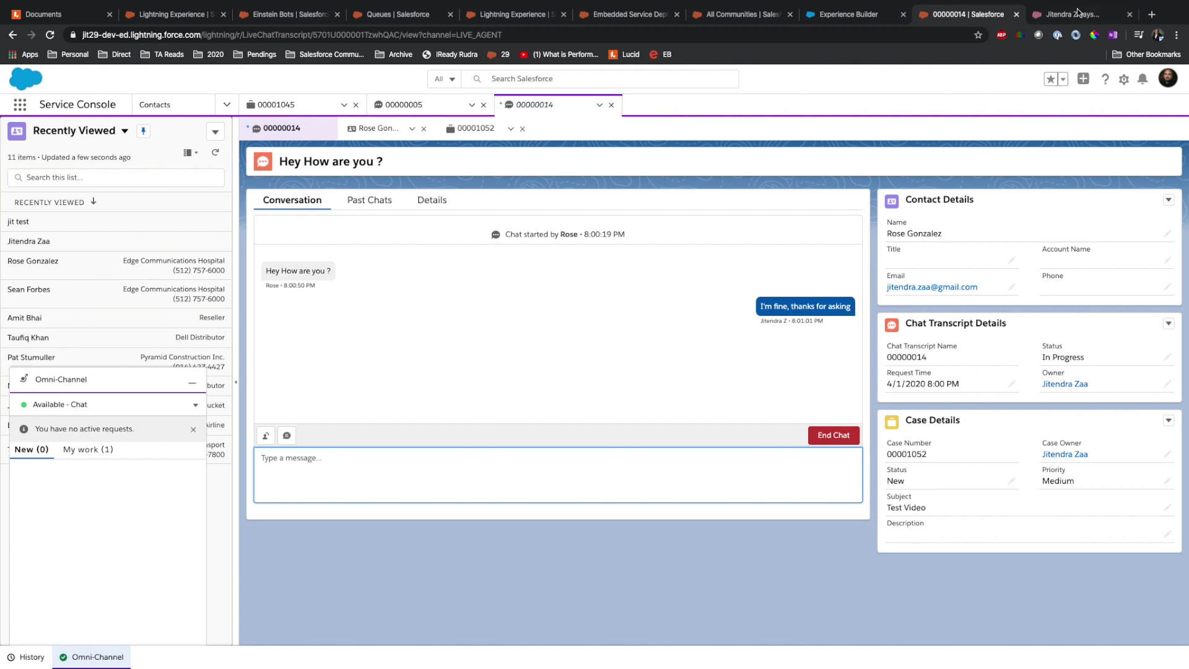
- Detach the community page into its own window and show it beside the Service Console in split view, with the community side narrower
{"action": "left_click", "coordinate": [1082, 11]}
{"action": "left_click_drag", "start_coordinate": [1081, 11], "coordinate": [1065, 79]}
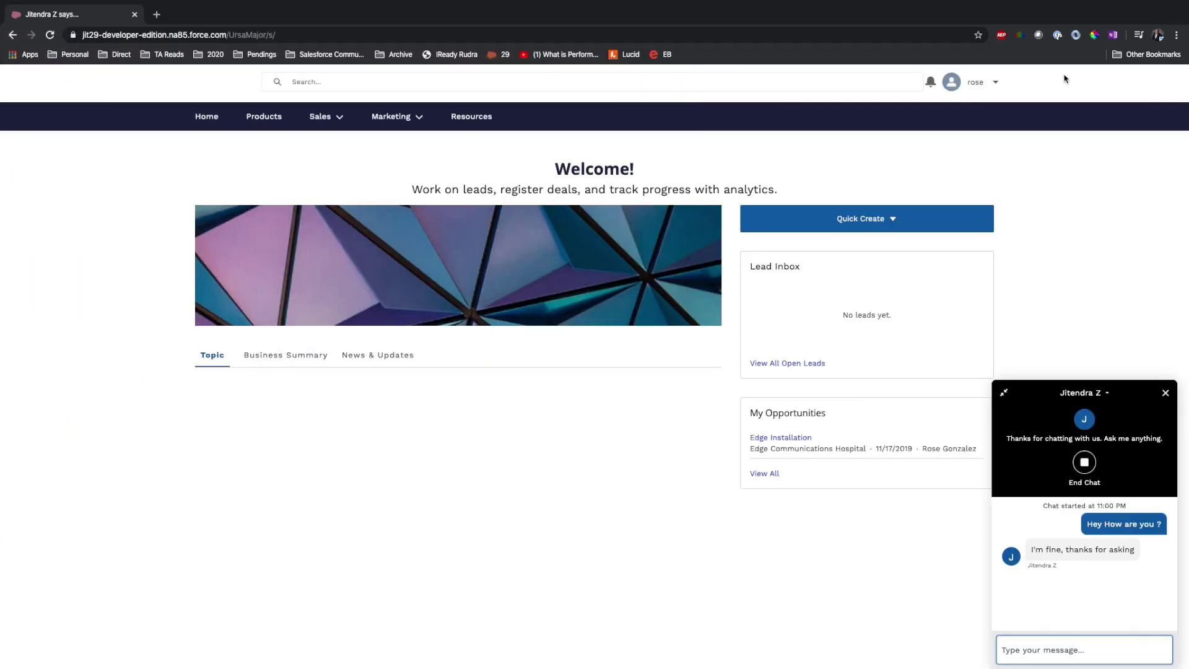
{"action": "key", "text": "ctrl+Up"}
{"action": "left_click_drag", "start_coordinate": [617, 46], "coordinate": [706, 47]}
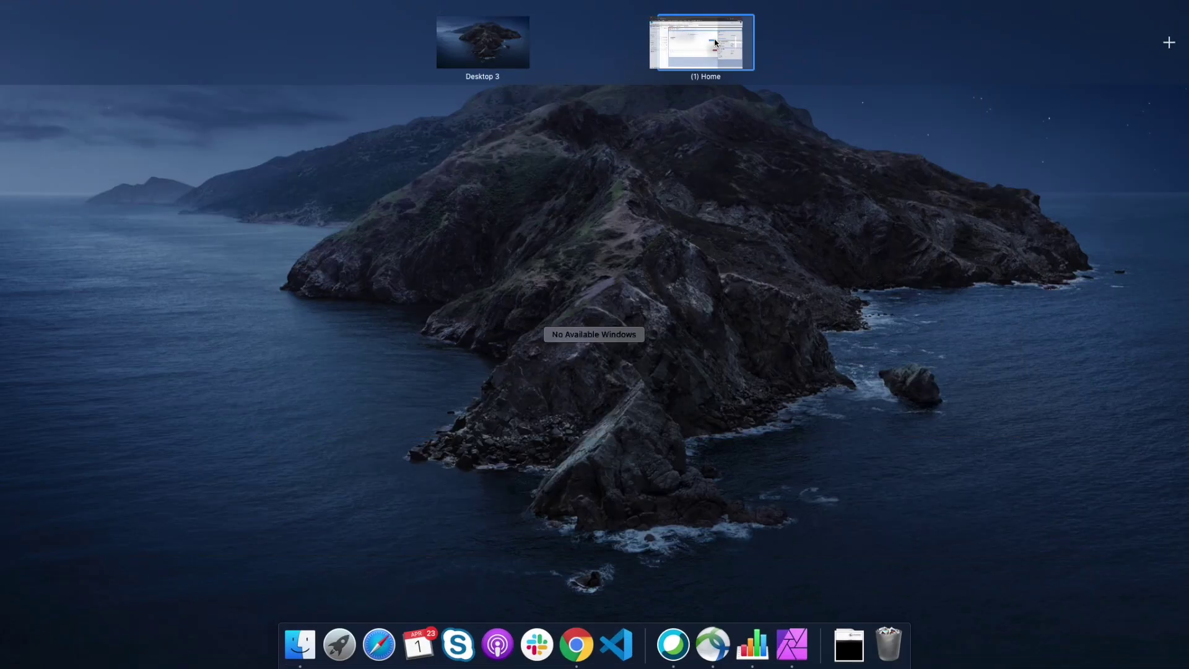
{"action": "left_click", "coordinate": [706, 50]}
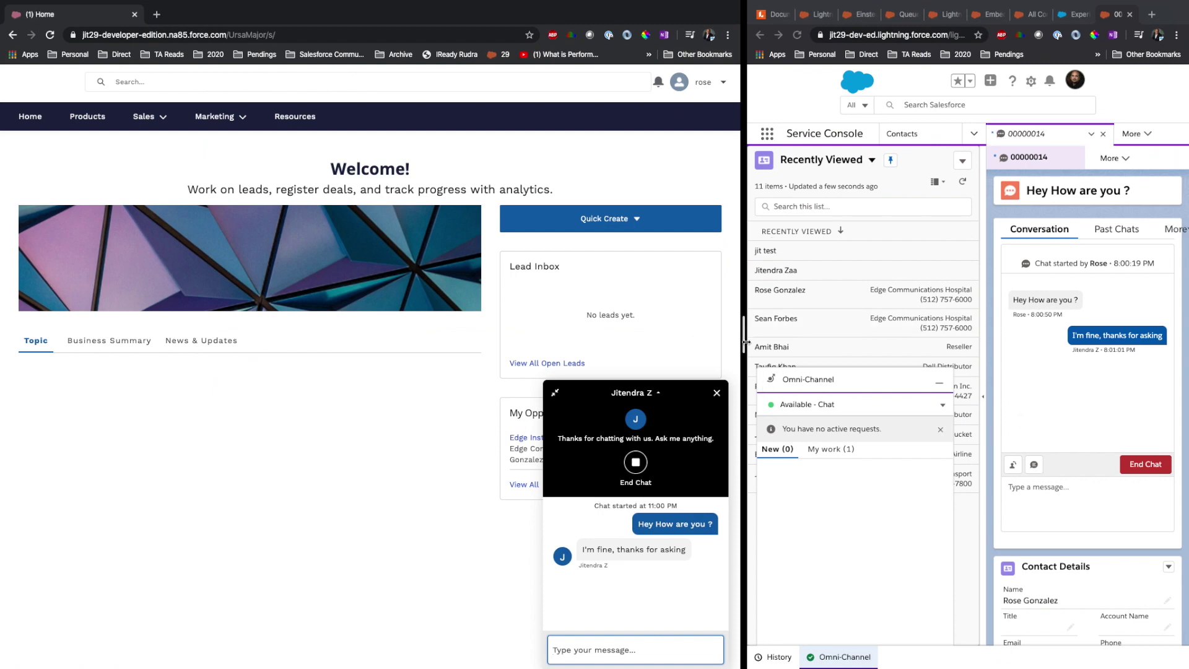
{"action": "left_click_drag", "start_coordinate": [457, 329], "coordinate": [441, 329]}
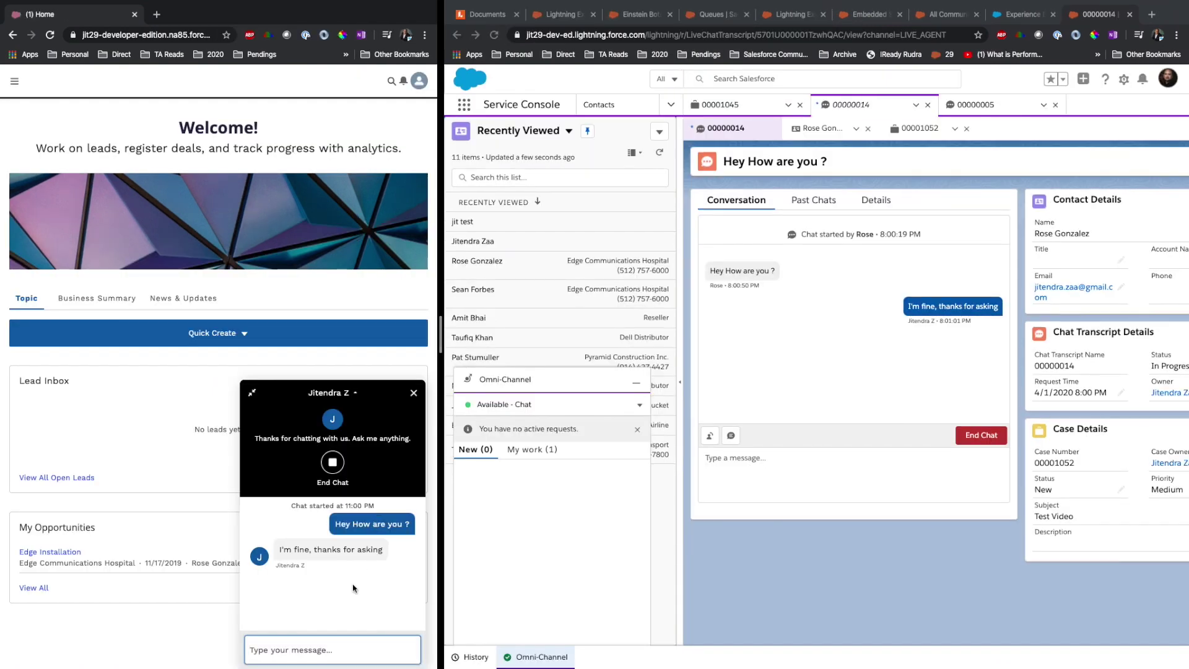
- Send "Great to hear that you are doing well" from the customer's chat
{"action": "type", "text": "Great to"}
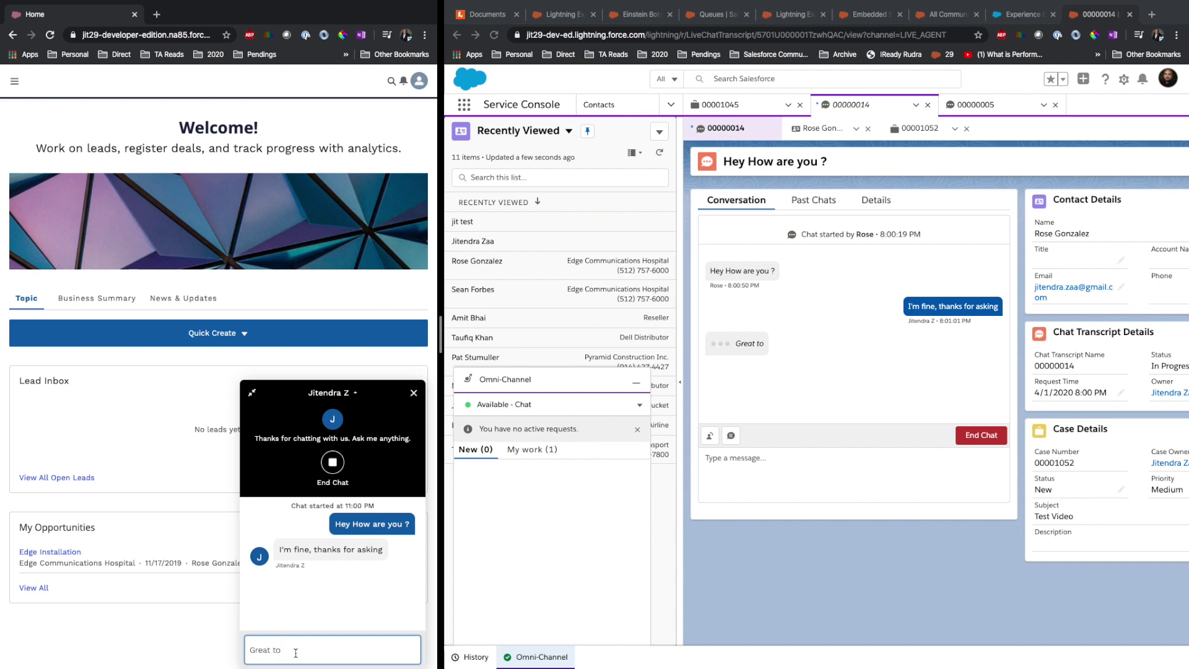
{"action": "type", "text": "t y"}
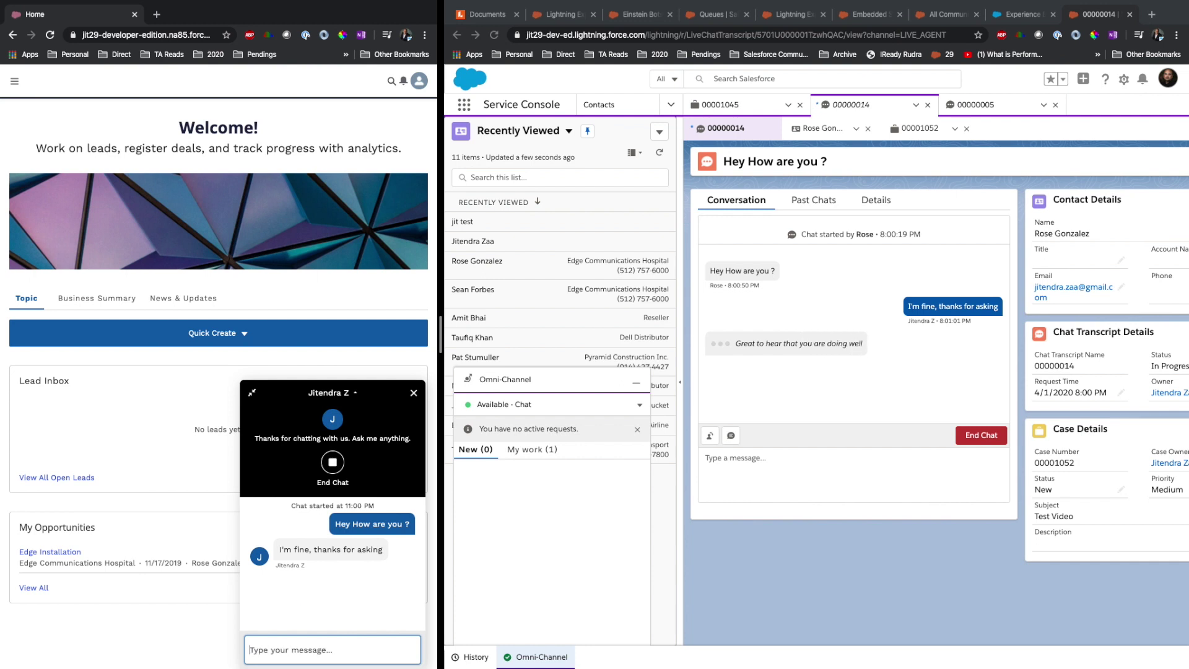
{"action": "key", "text": "Return"}
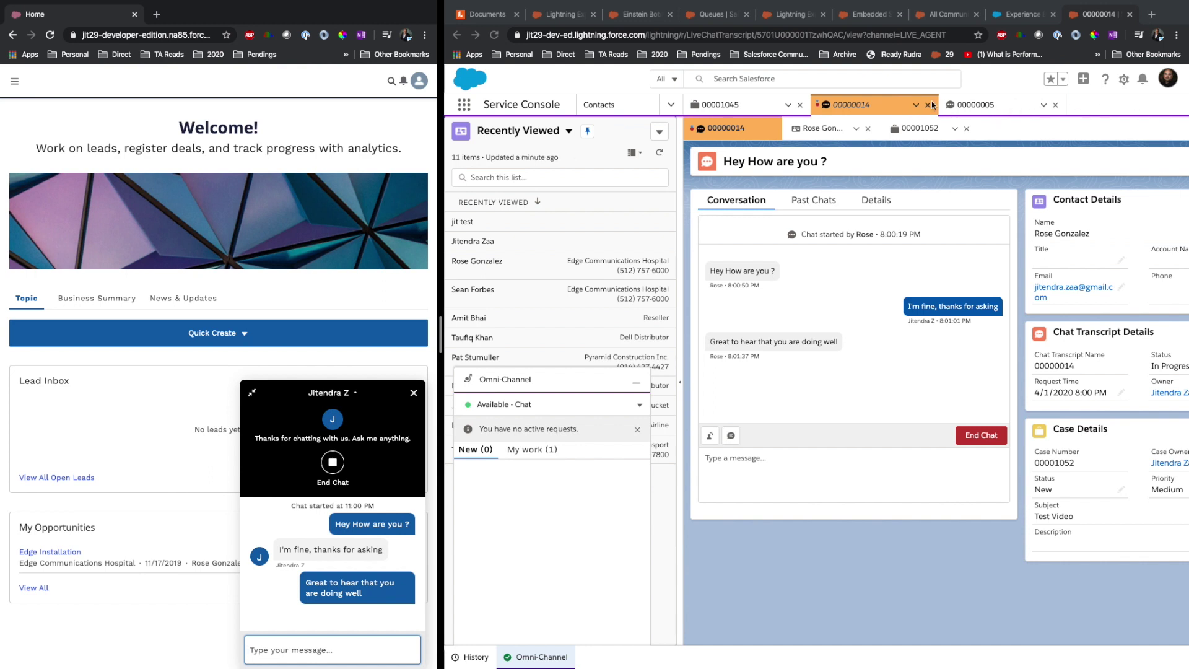
- End the conversation from the customer's side and close the chat on the community page
{"action": "left_click", "coordinate": [808, 495]}
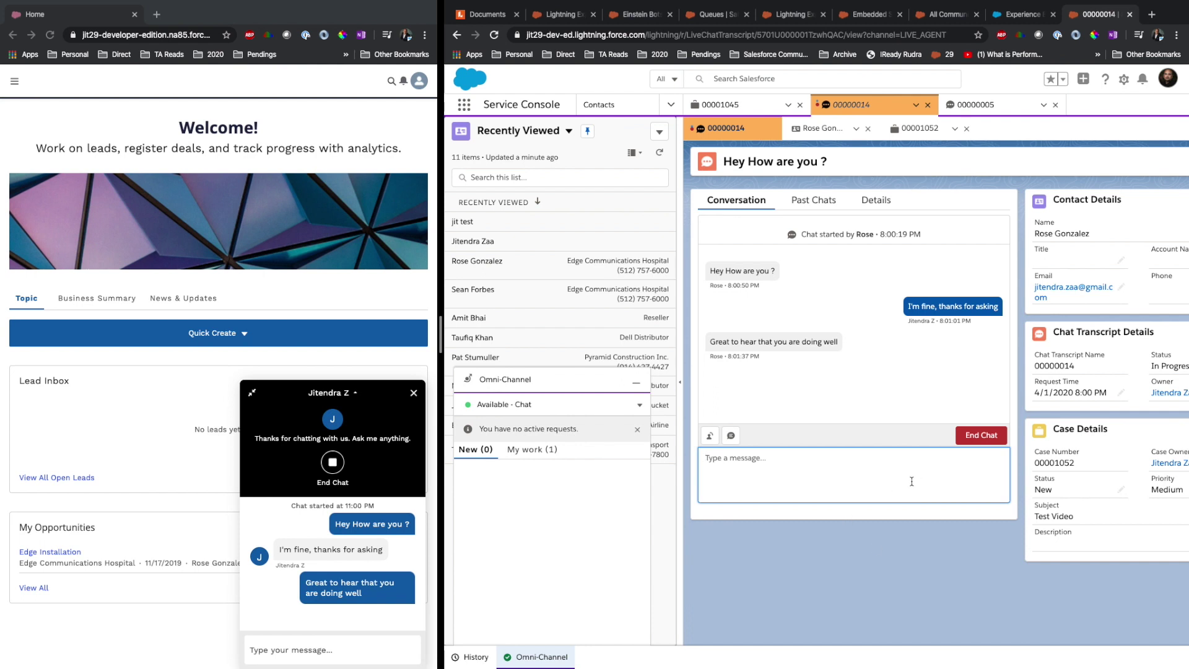
{"action": "left_click", "coordinate": [332, 462]}
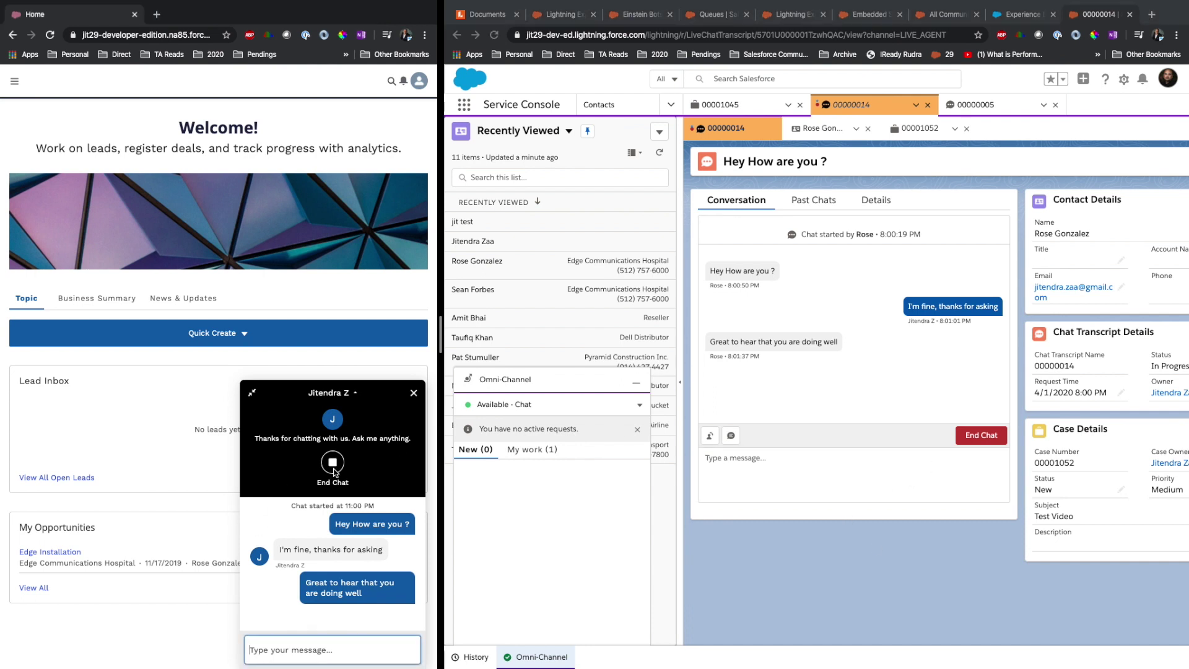
{"action": "left_click", "coordinate": [334, 612]}
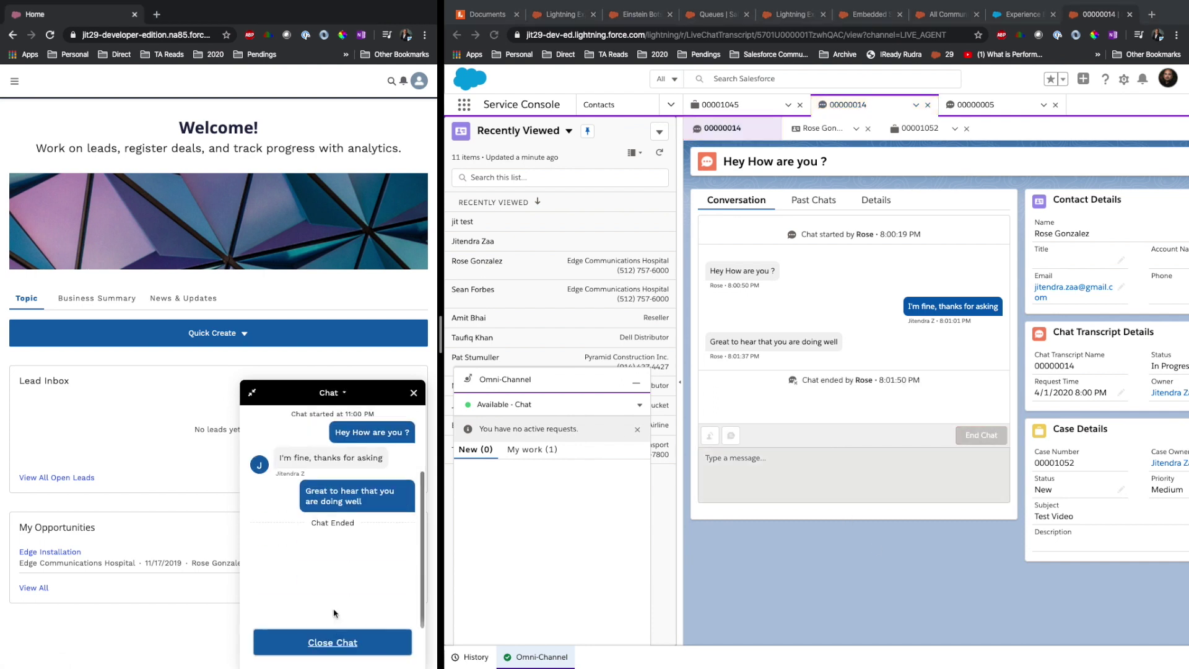
{"action": "left_click", "coordinate": [328, 640]}
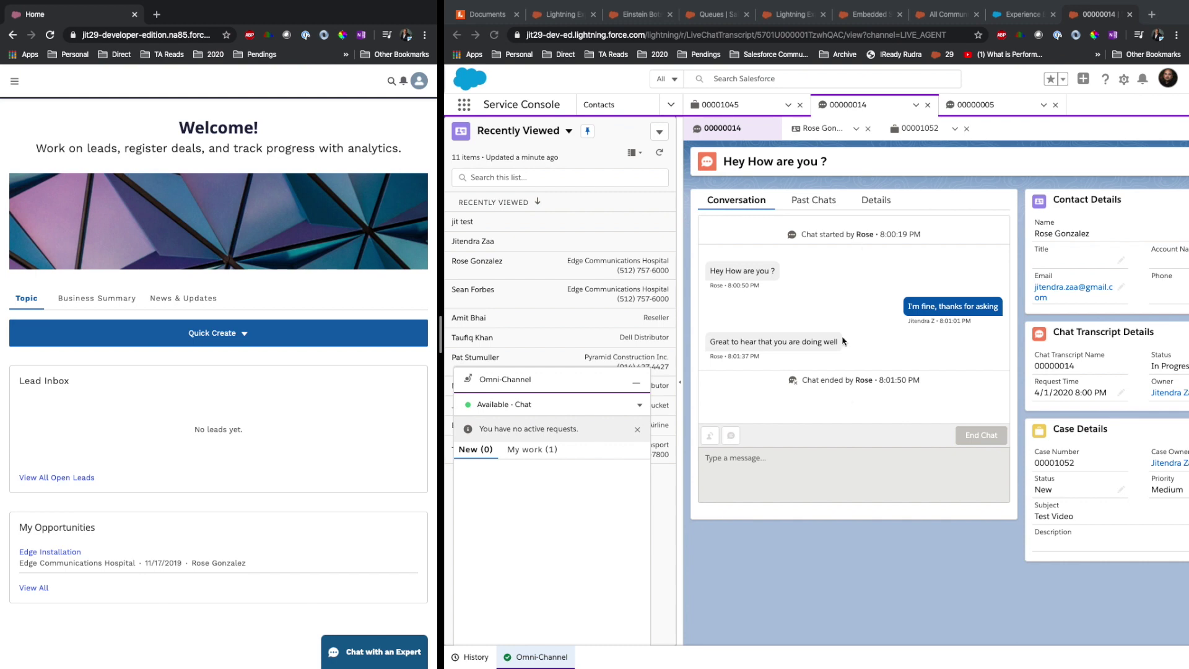
- Take the community page out of split view and return to the Service Console at full screen
{"action": "left_click", "coordinate": [934, 399]}
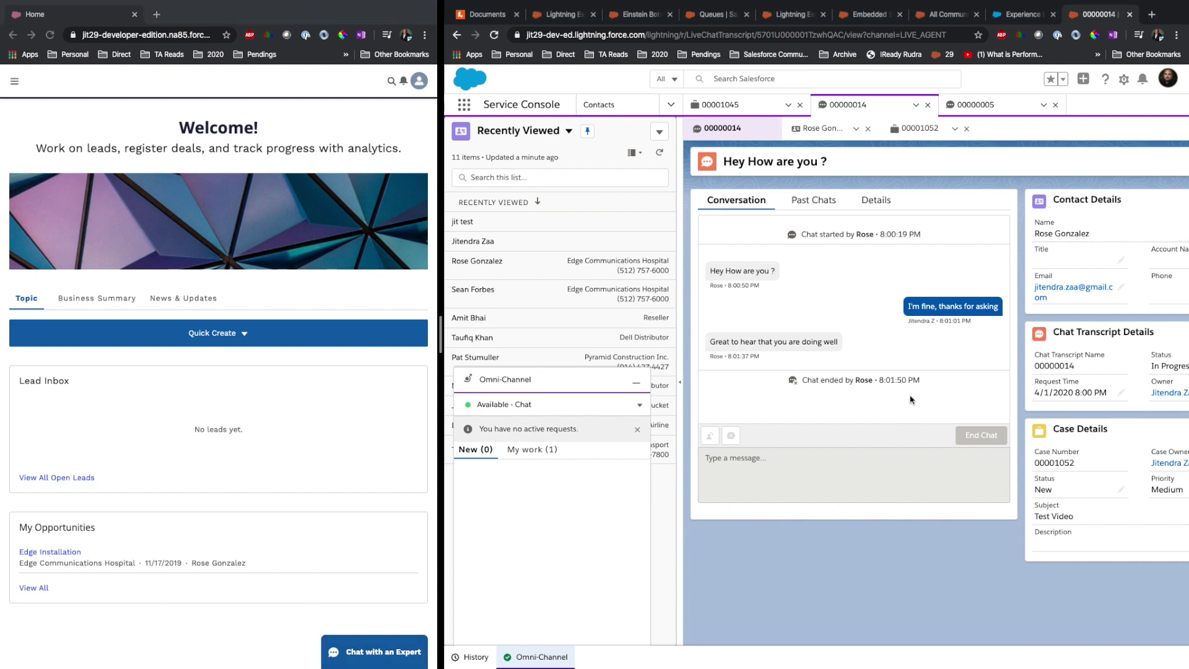
{"action": "left_click_drag", "start_coordinate": [86, 15], "coordinate": [914, 37]}
{"action": "key", "text": "ctrl+super+f"}
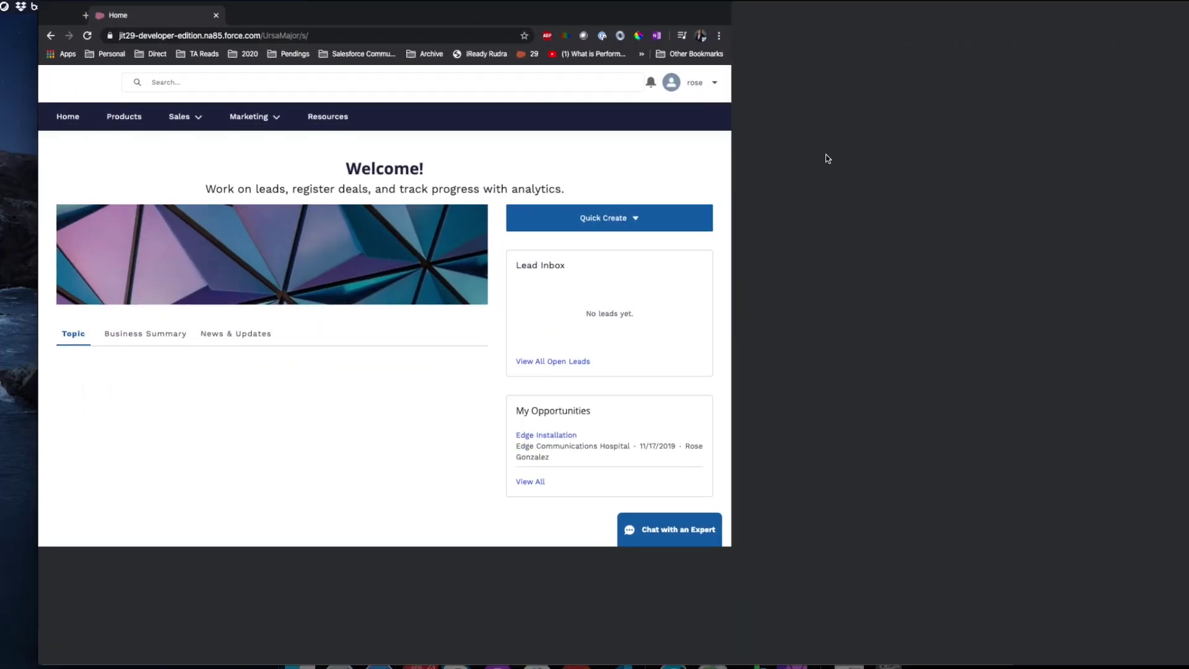
{"action": "key", "text": "ctrl+Right"}
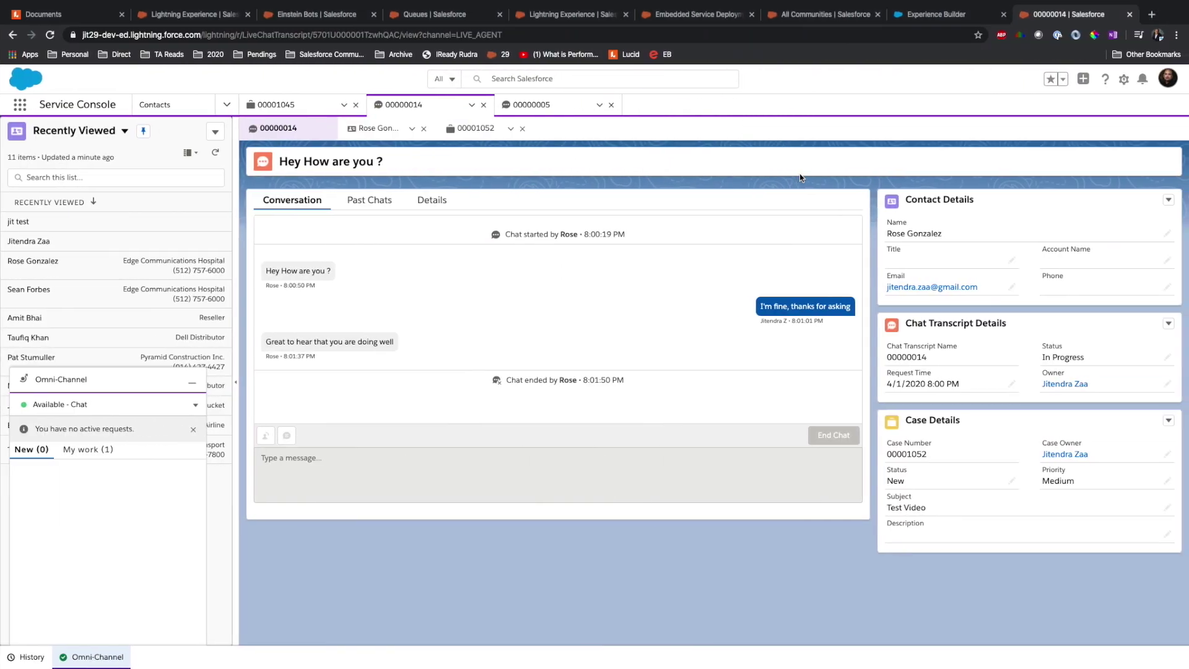
- Switch to the Salesforce Setup page showing the routing configuration and search the setup options for "chat"
{"action": "left_click", "coordinate": [177, 15]}
{"action": "left_click", "coordinate": [73, 154]}
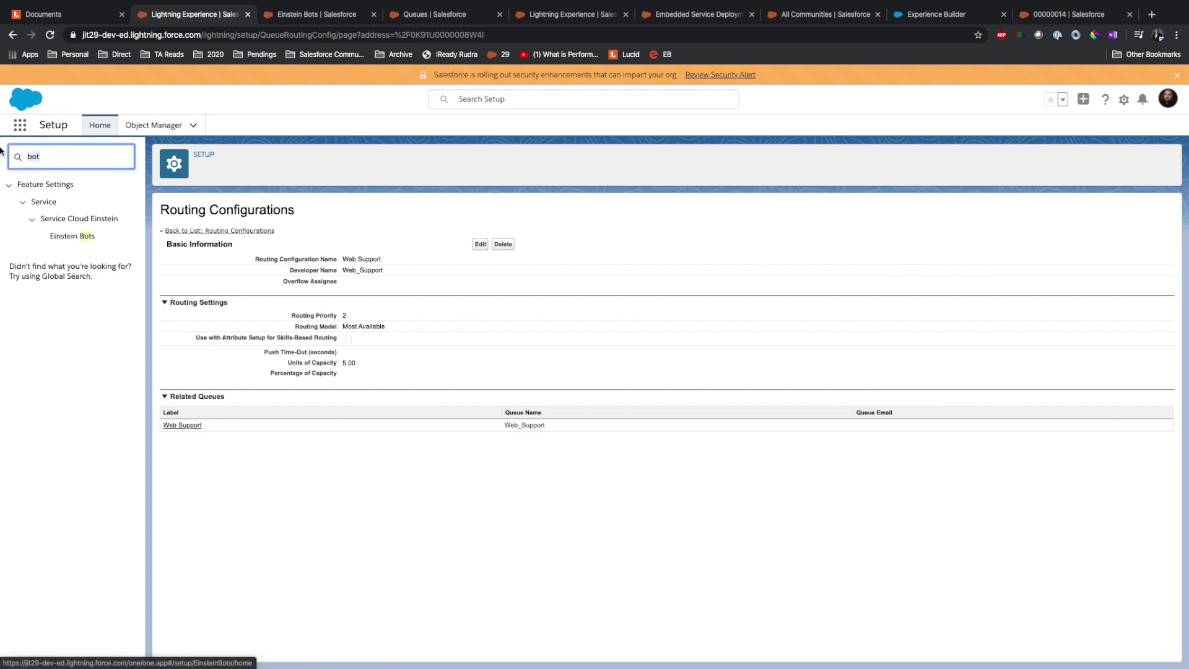
{"action": "type", "text": "chat"}
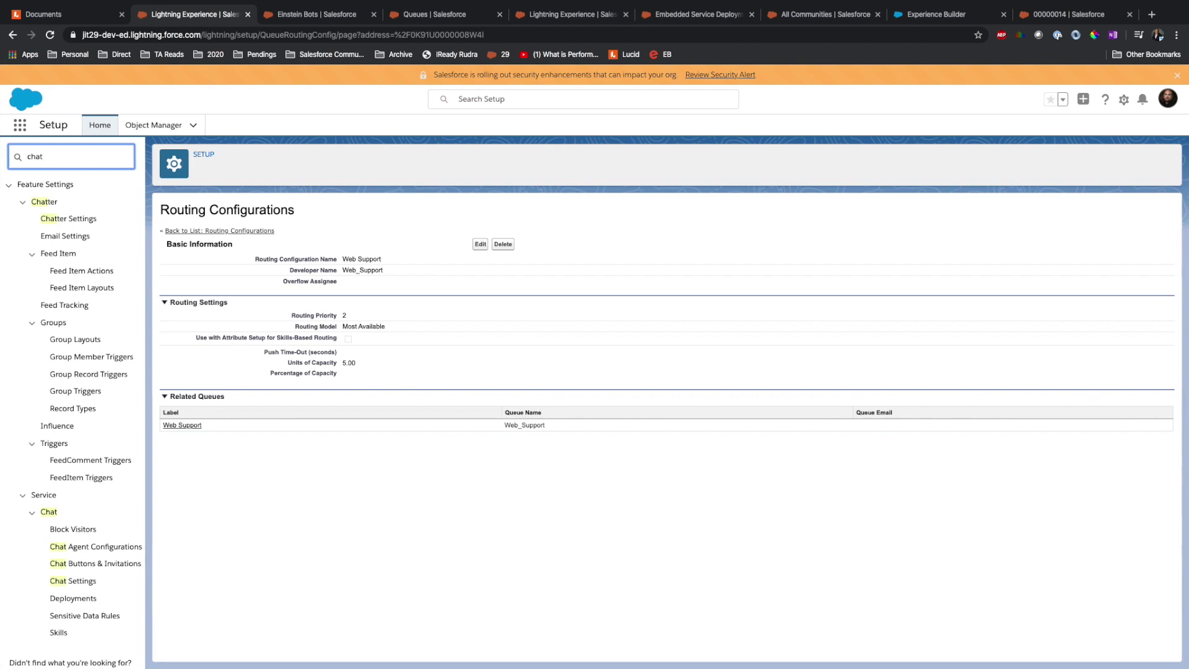
- Open the Chat Settings page and examine the Chat API Endpoint value
{"action": "left_click", "coordinate": [78, 582]}
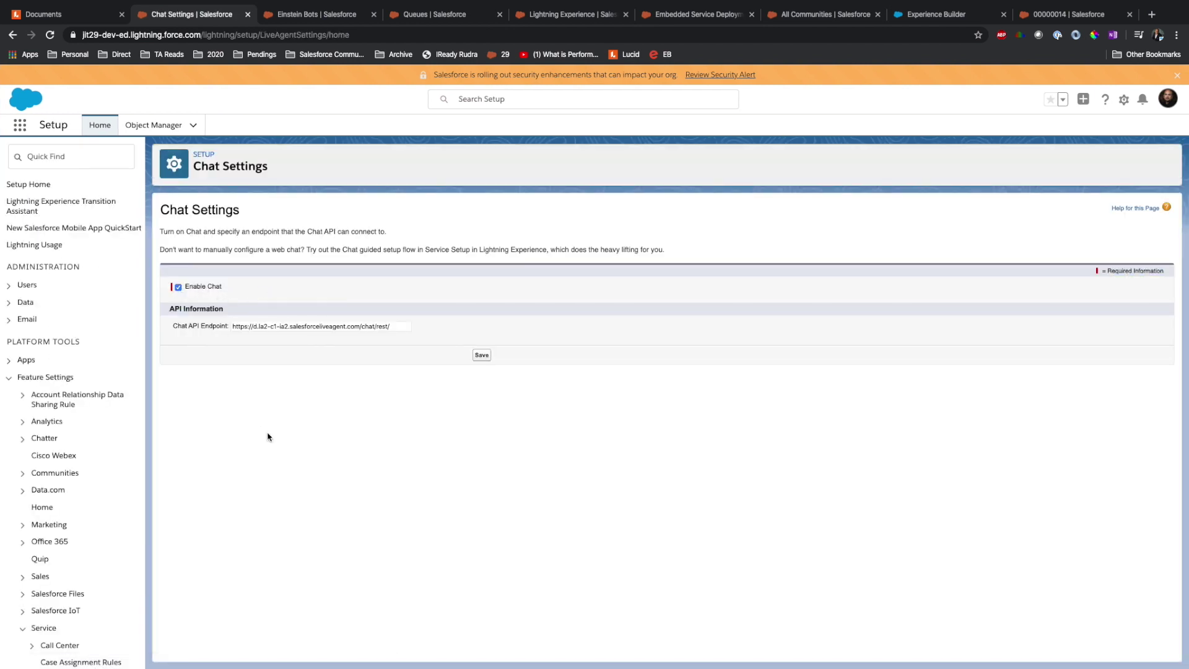
{"action": "left_click", "coordinate": [282, 325]}
{"action": "key", "text": "shift+Home"}
{"action": "left_click", "coordinate": [363, 414]}
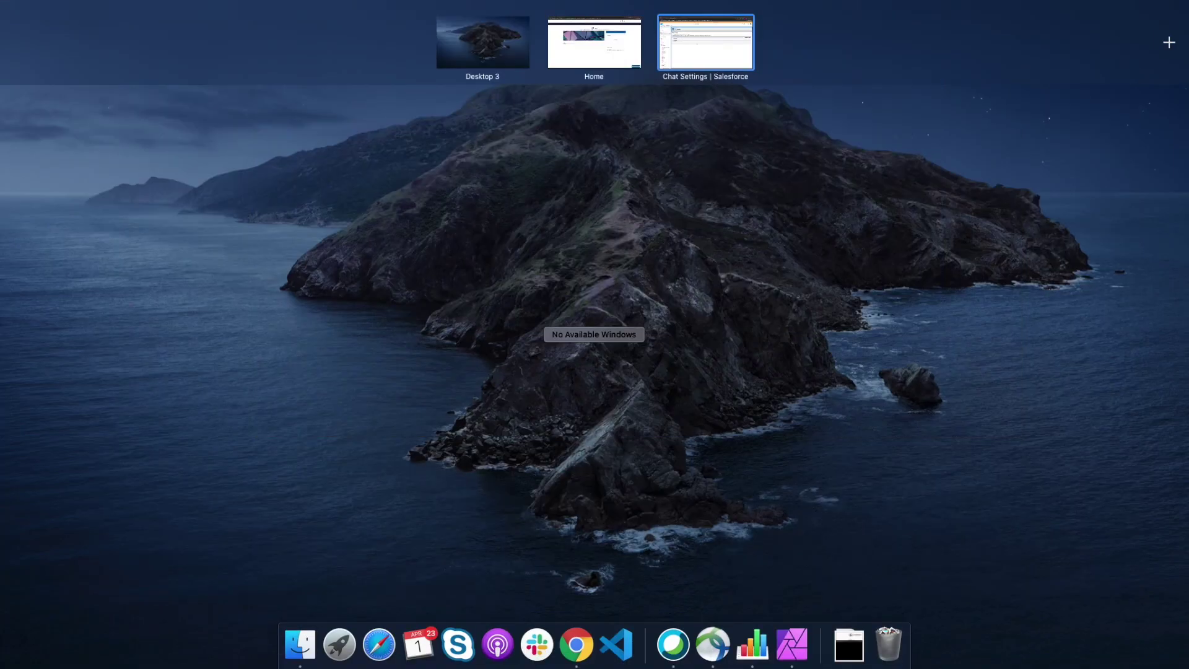
- Switch to the Omni Channel diagram in Lucidchart and examine the Queue shape and its linked User shape
{"action": "left_click_drag", "start_coordinate": [858, 279], "coordinate": [739, 68]}
{"action": "scroll", "coordinate": [775, 207], "scroll_direction": "right", "scroll_amount": 5}
{"action": "scroll", "coordinate": [775, 207], "scroll_direction": "up", "scroll_amount": 3}
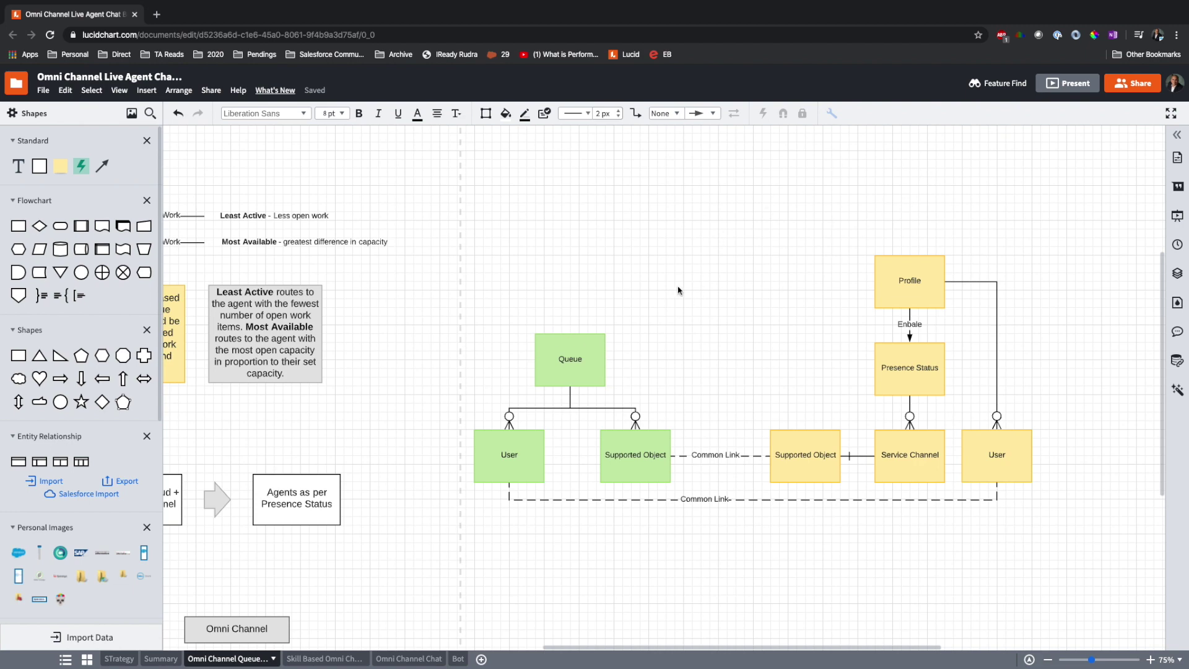
{"action": "left_click", "coordinate": [585, 350]}
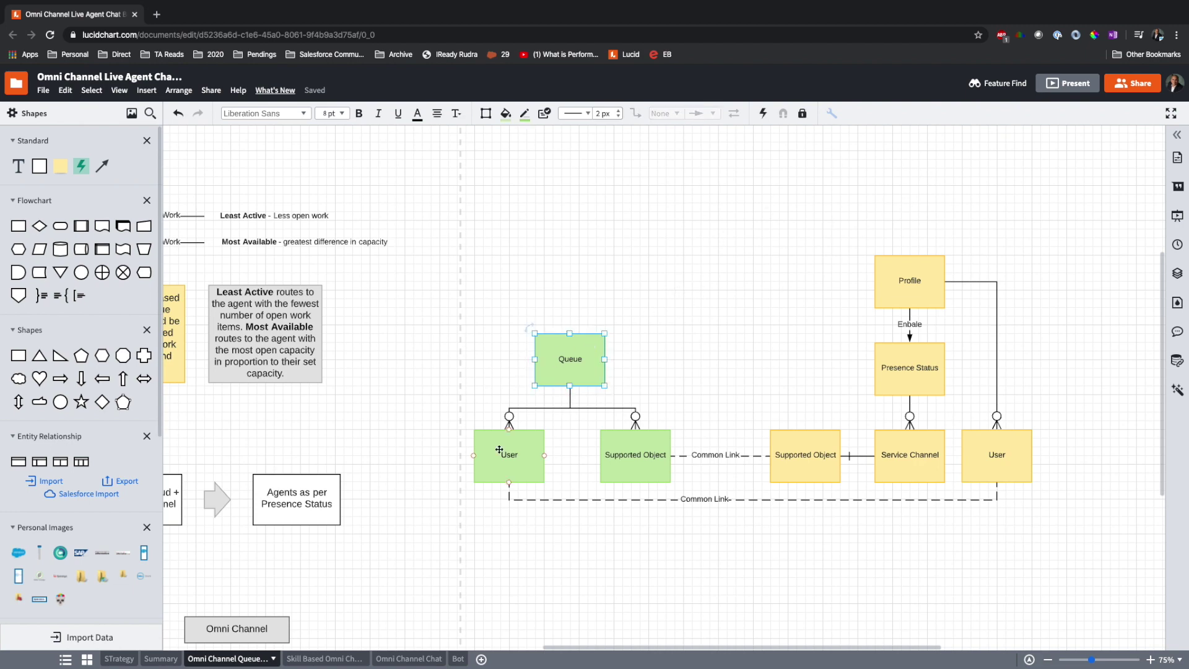
{"action": "left_click", "coordinate": [522, 462]}
{"action": "left_click", "coordinate": [573, 368]}
{"action": "left_click", "coordinate": [777, 367]}
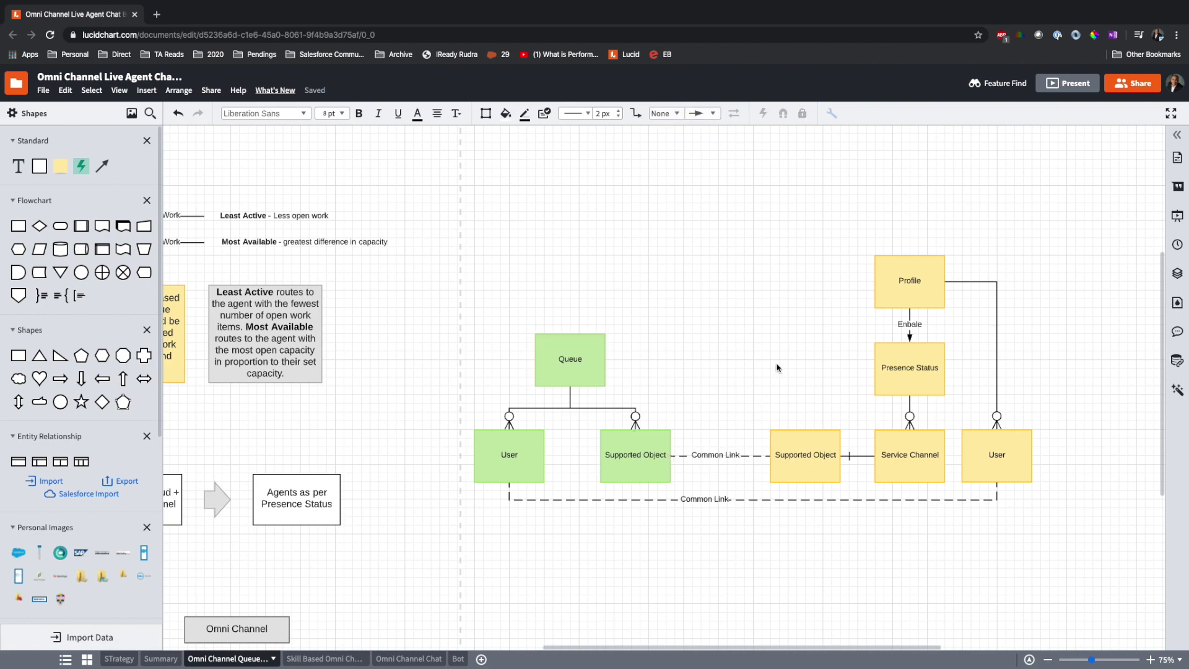
- Switch back to Salesforce, bring up the Web Support queue, and review its label and supported objects
{"action": "key", "text": "ctrl+Left"}
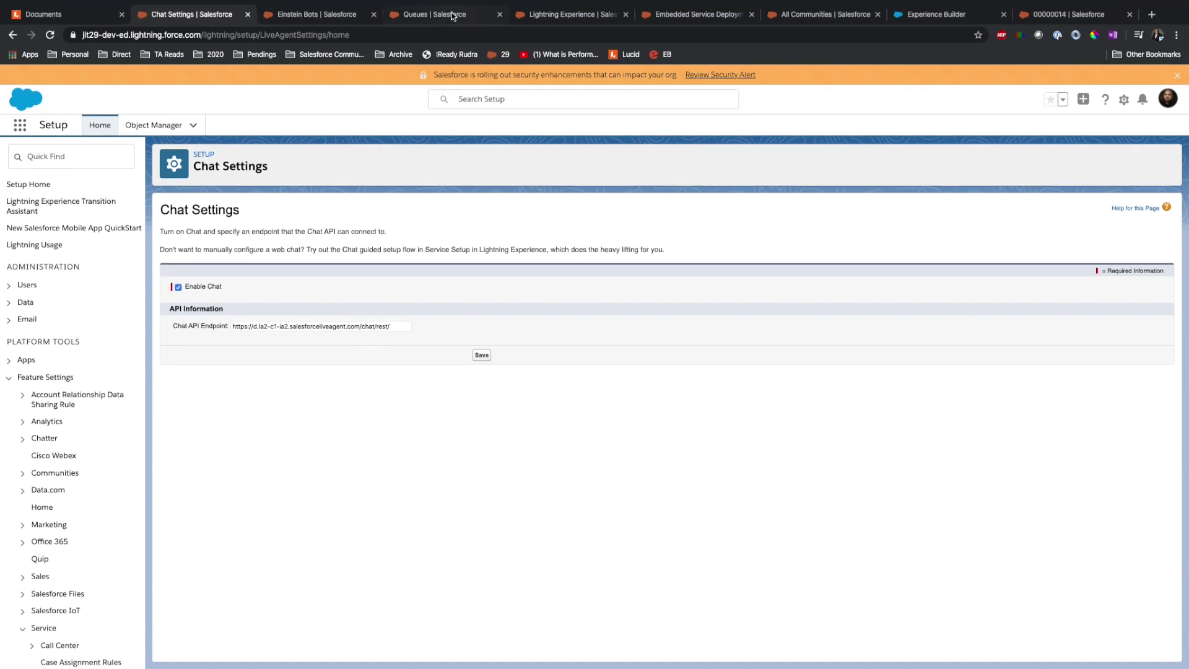
{"action": "left_click", "coordinate": [452, 15]}
{"action": "left_click_drag", "start_coordinate": [393, 253], "coordinate": [356, 252]}
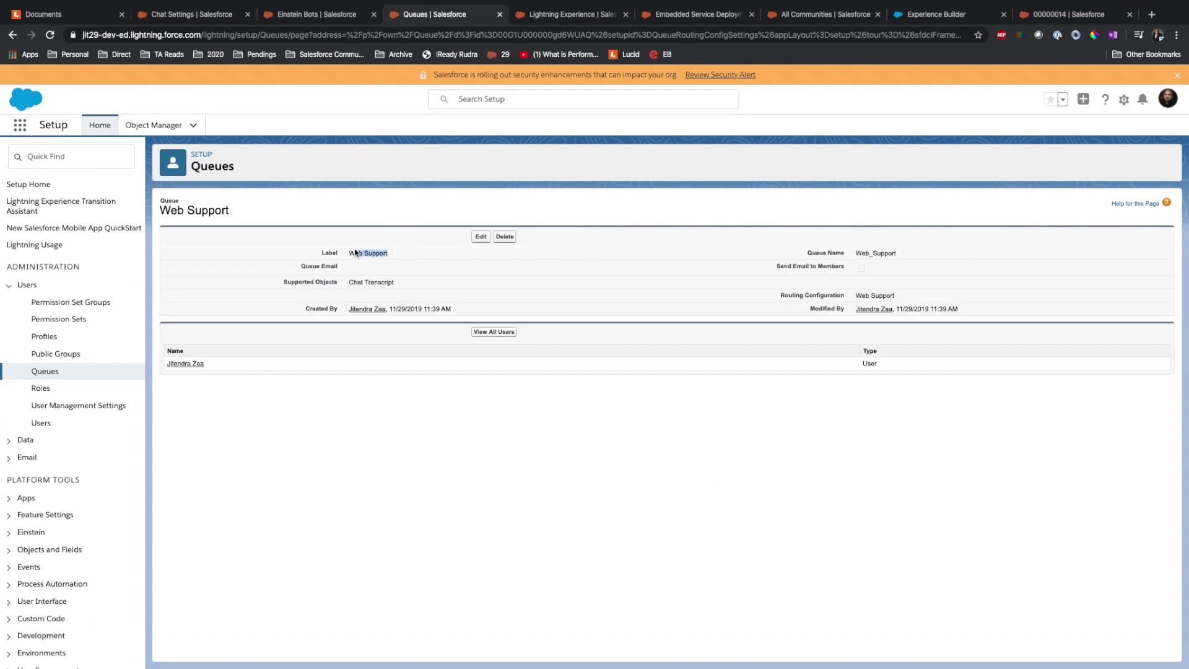
{"action": "left_click_drag", "start_coordinate": [411, 284], "coordinate": [350, 283]}
{"action": "left_click", "coordinate": [459, 452]}
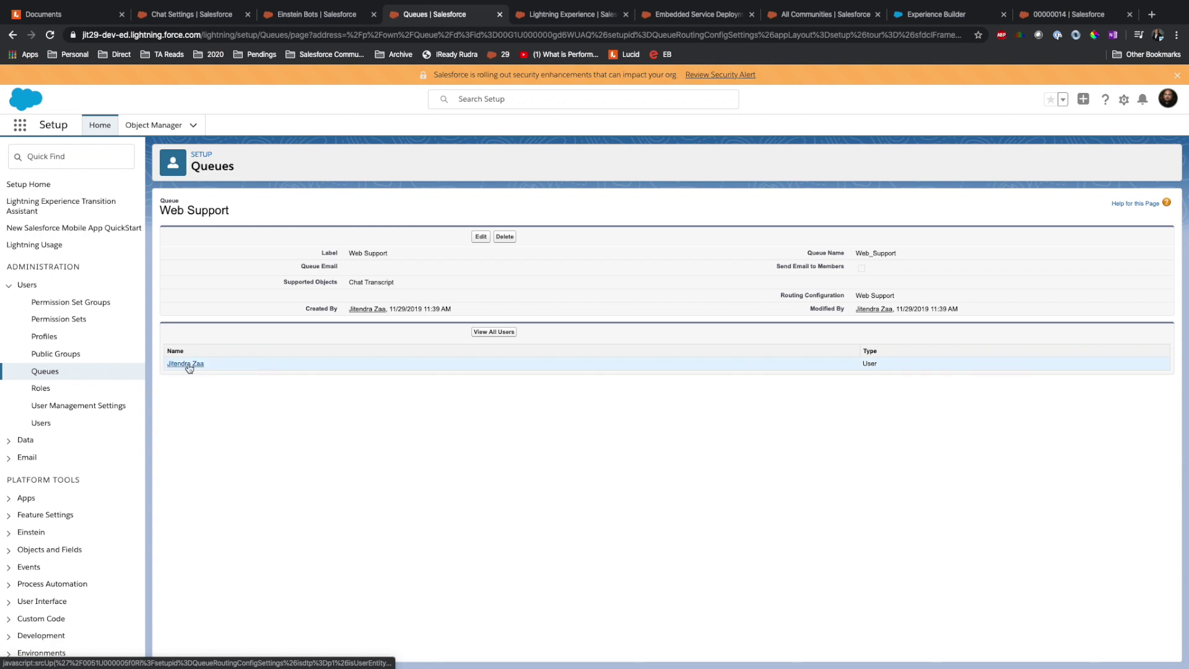
- Return to the Lucidchart diagram and examine the Presence Status and Service Channel shapes
{"action": "key", "text": "ctrl+Right"}
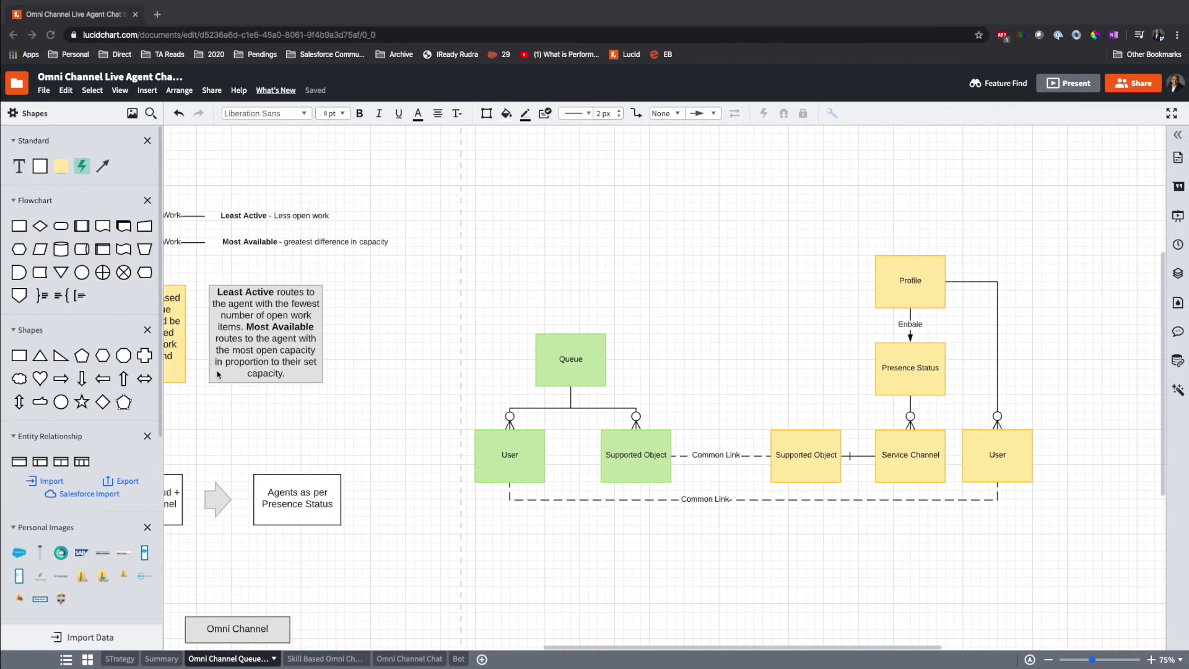
{"action": "left_click", "coordinate": [915, 360]}
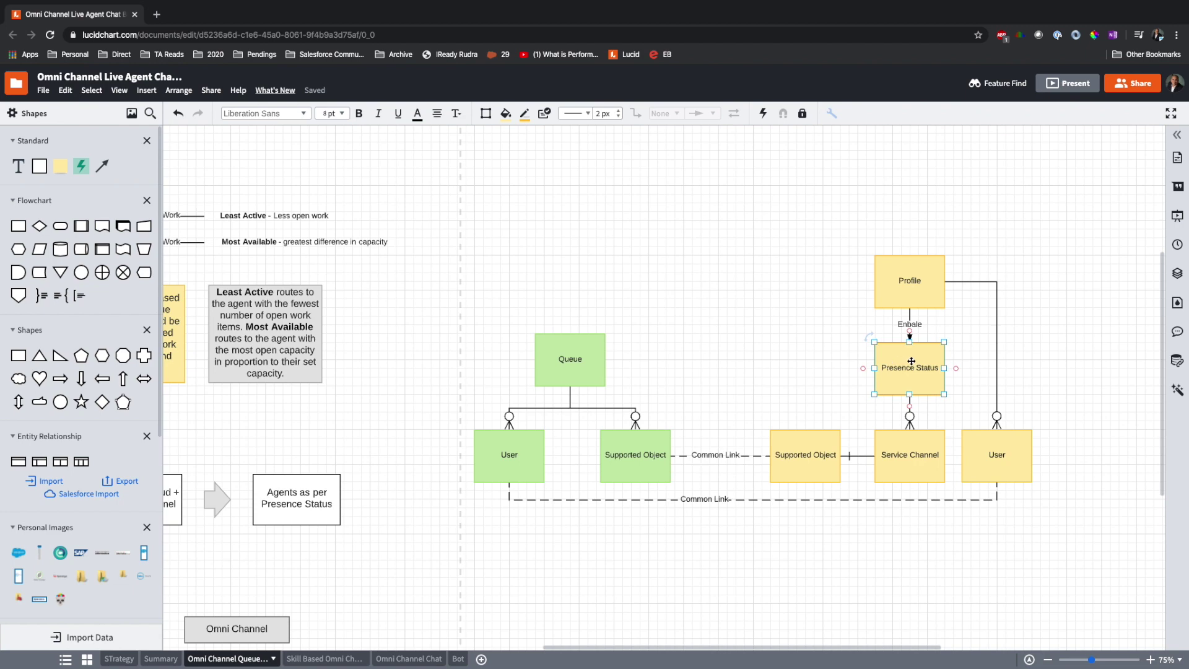
{"action": "left_click", "coordinate": [910, 460]}
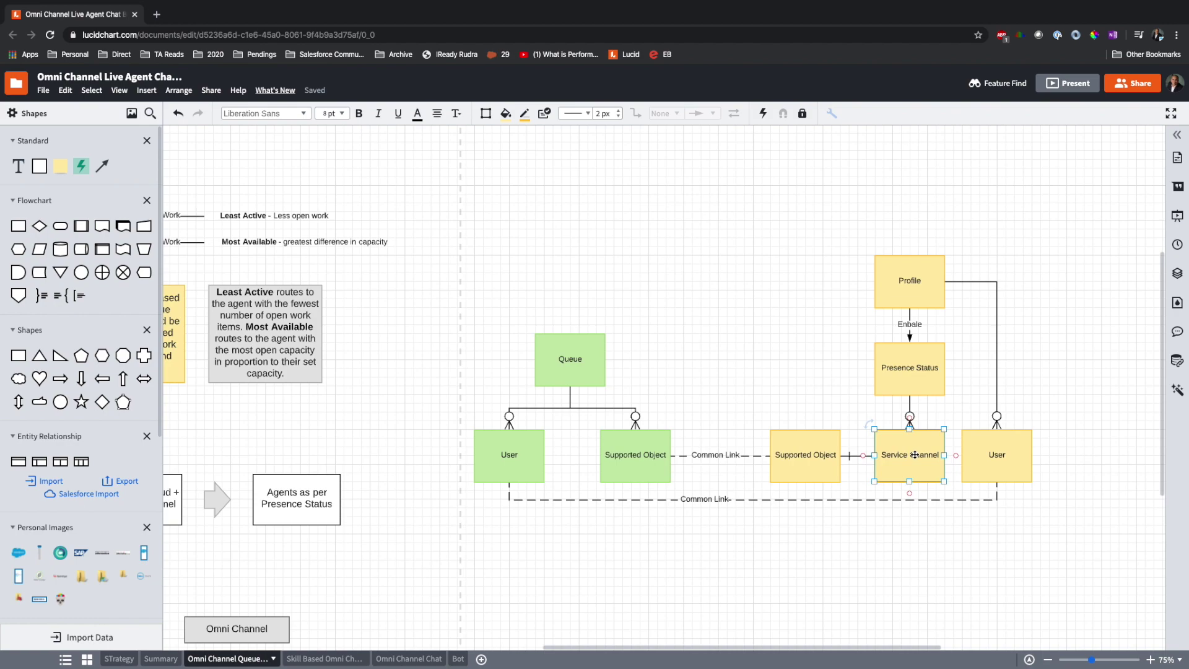
- Switch back to Salesforce and bring up the Available - Chat presence status page
{"action": "key", "text": "ctrl+Right"}
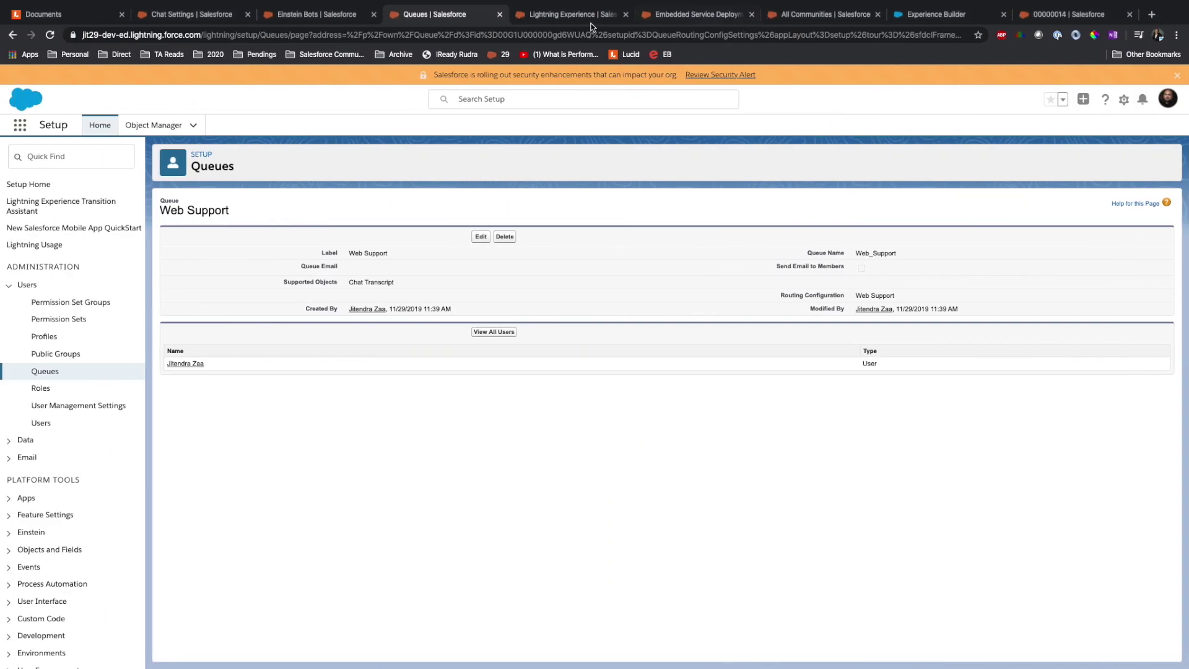
{"action": "left_click", "coordinate": [573, 15]}
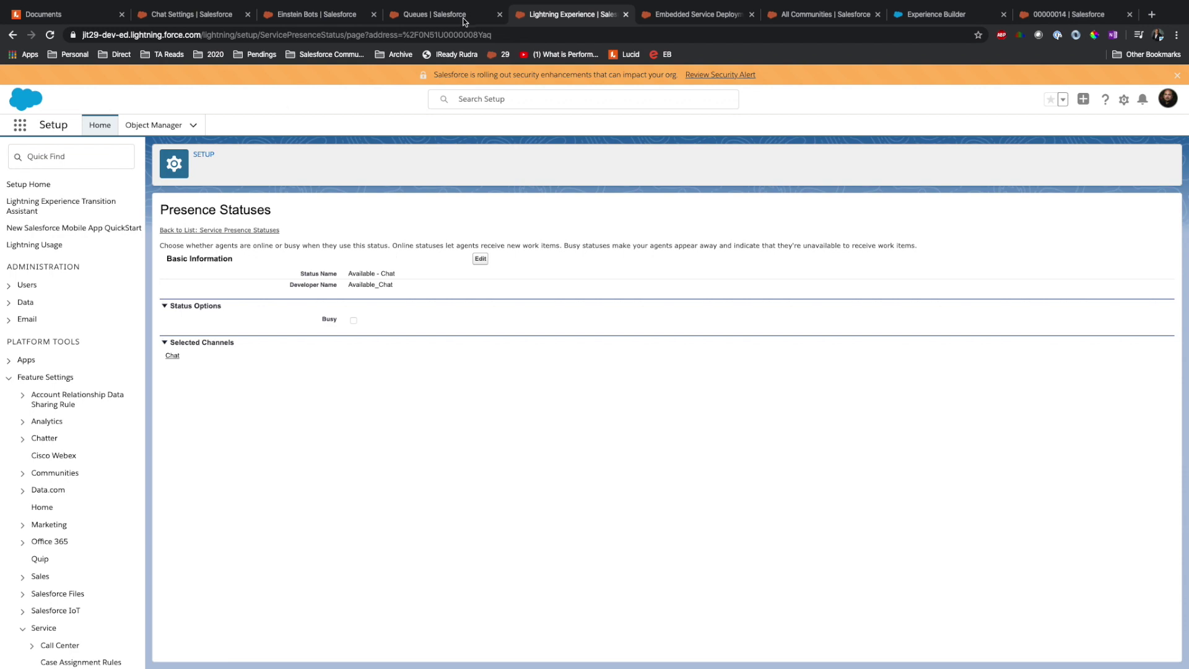
{"action": "left_click", "coordinate": [191, 16]}
{"action": "left_click", "coordinate": [656, 15]}
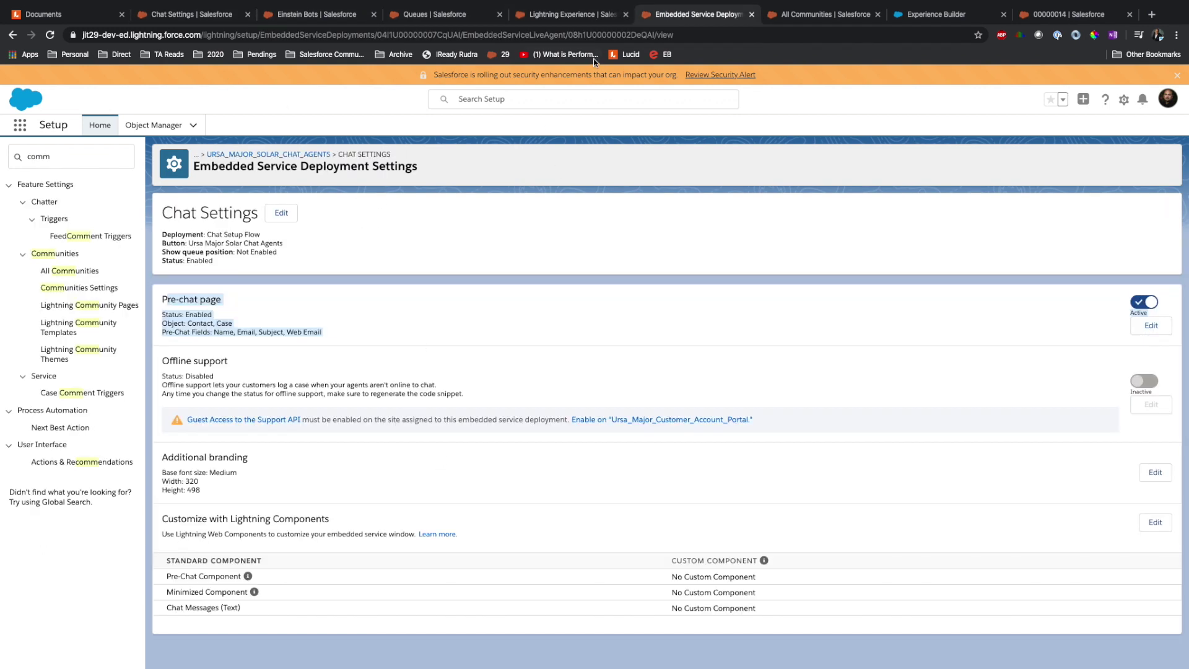
{"action": "left_click", "coordinate": [567, 17]}
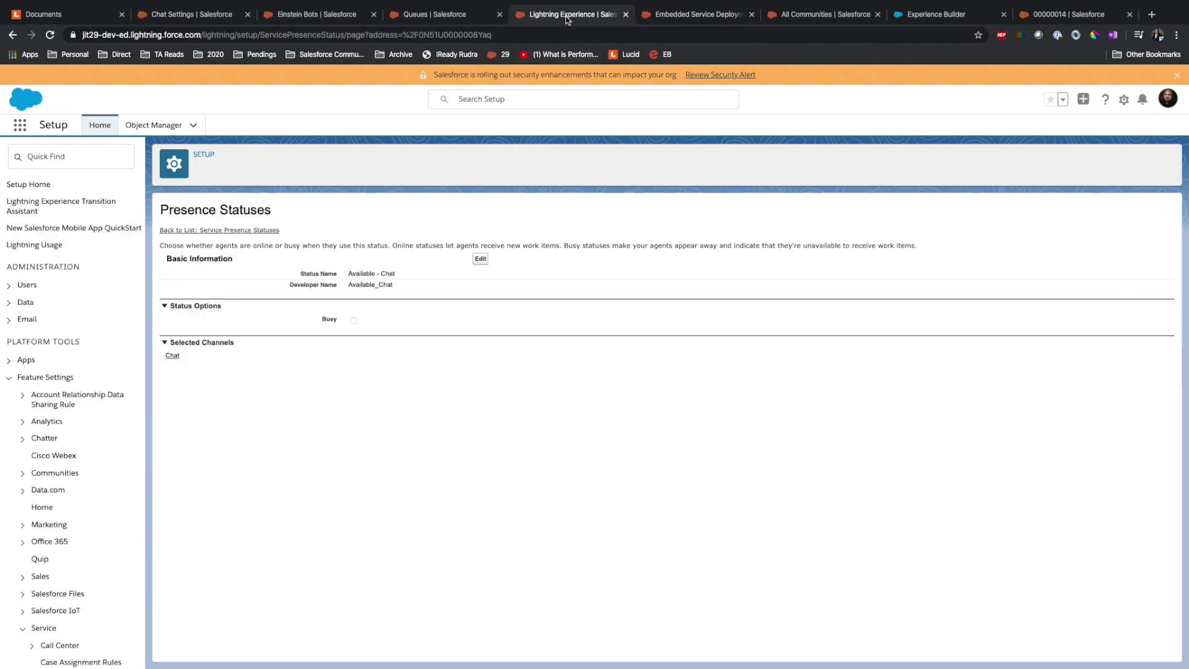
- Open the selected Chat channel in a new browser tab and review its service channel name and Salesforce object
{"action": "left_click", "coordinate": [174, 357], "text": "super"}
{"action": "left_click", "coordinate": [613, 16]}
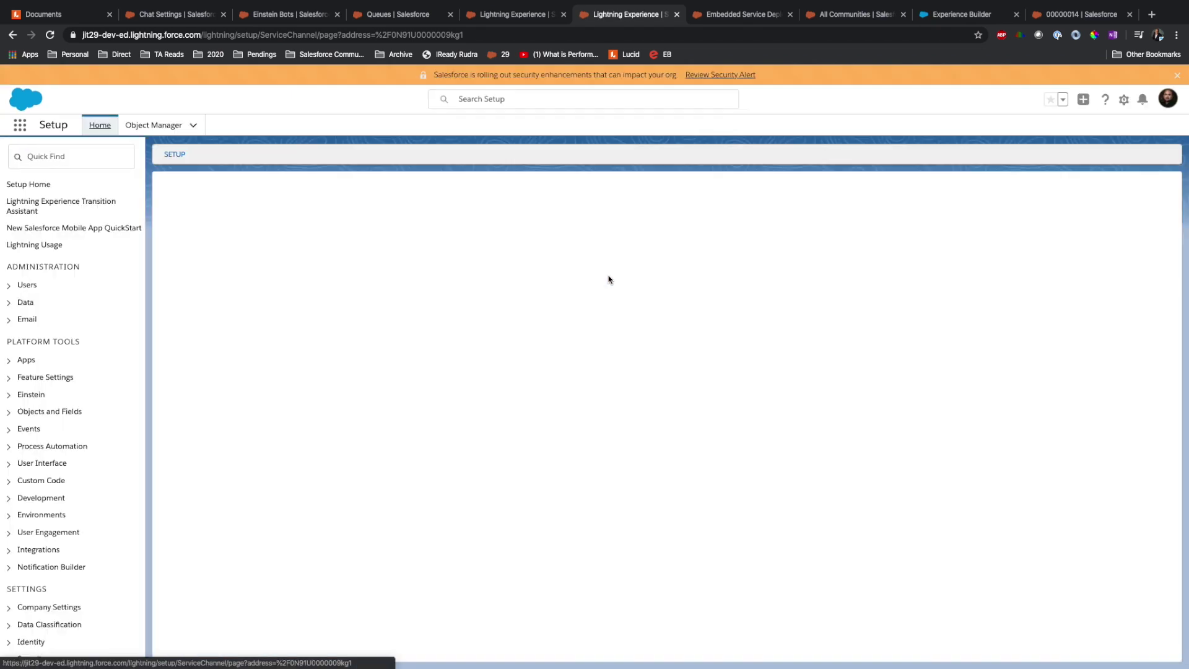
{"action": "left_click_drag", "start_coordinate": [372, 260], "coordinate": [326, 257]}
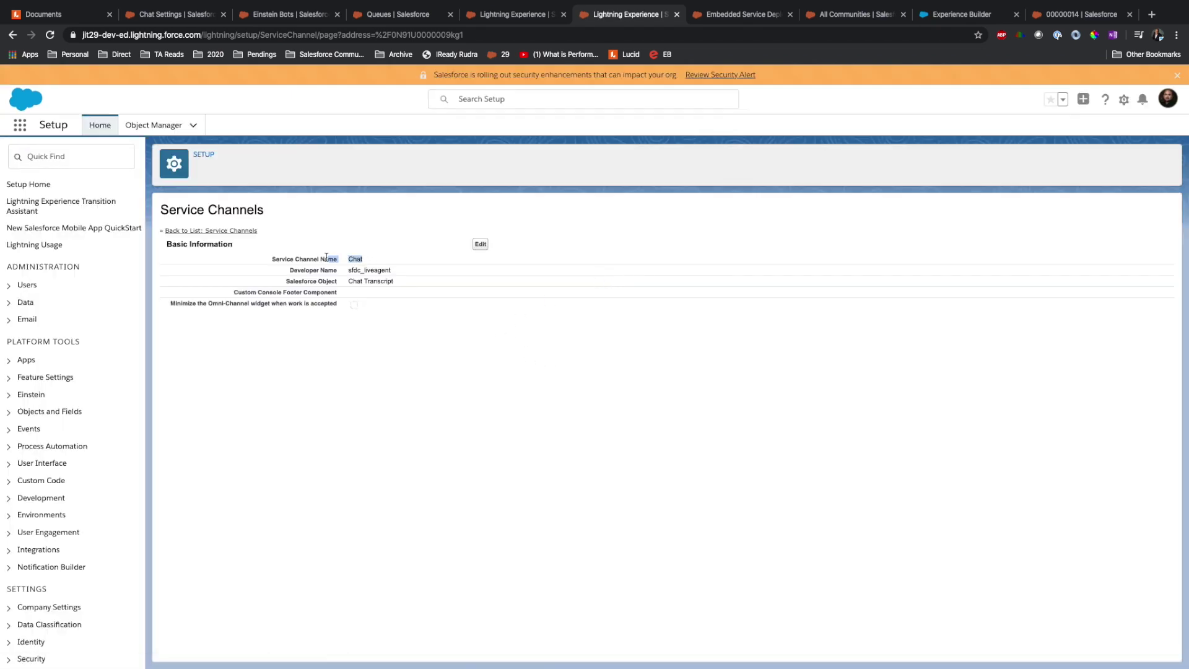
{"action": "left_click", "coordinate": [382, 263]}
{"action": "left_click_drag", "start_coordinate": [393, 282], "coordinate": [351, 280]}
- Go back to the Lucidchart diagram and trace the Supported Object, Service Channel and Presence Status shapes
{"action": "key", "text": "ctrl+Right"}
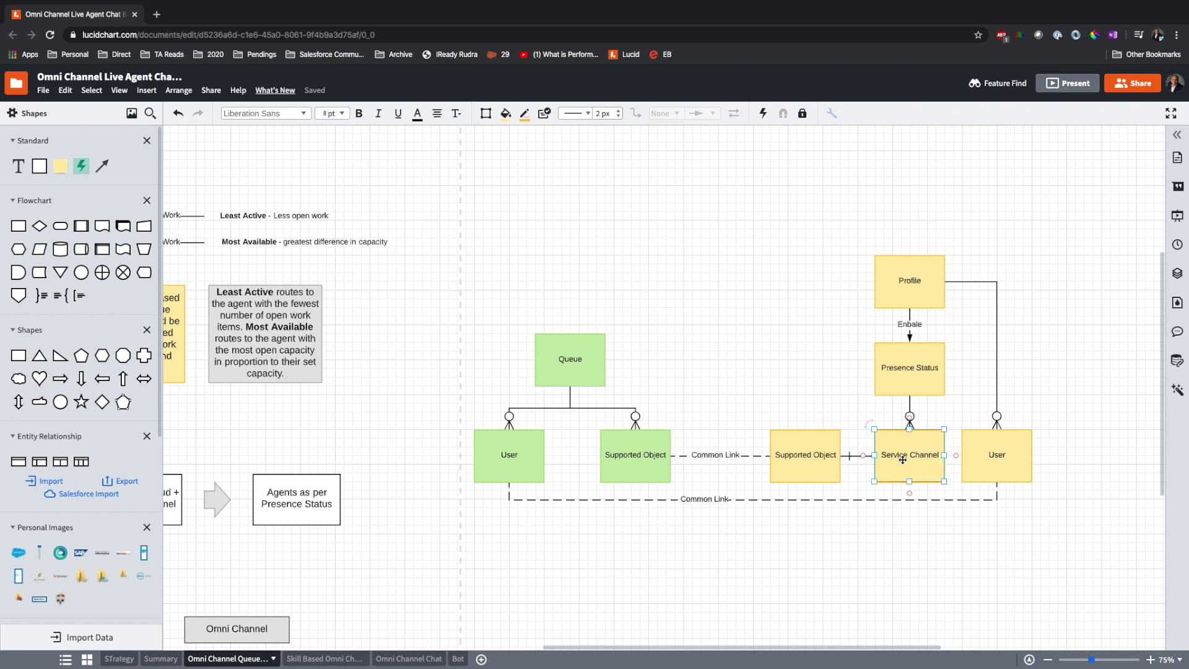
{"action": "left_click", "coordinate": [806, 465]}
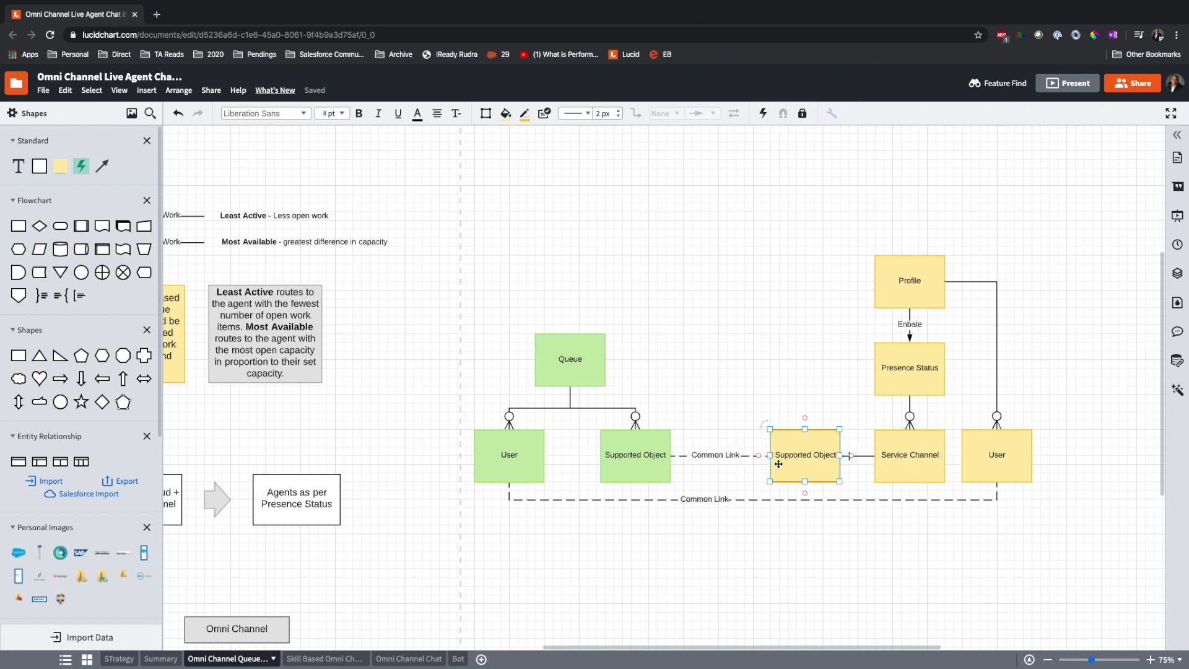
{"action": "left_click", "coordinate": [905, 461]}
{"action": "left_click", "coordinate": [905, 366]}
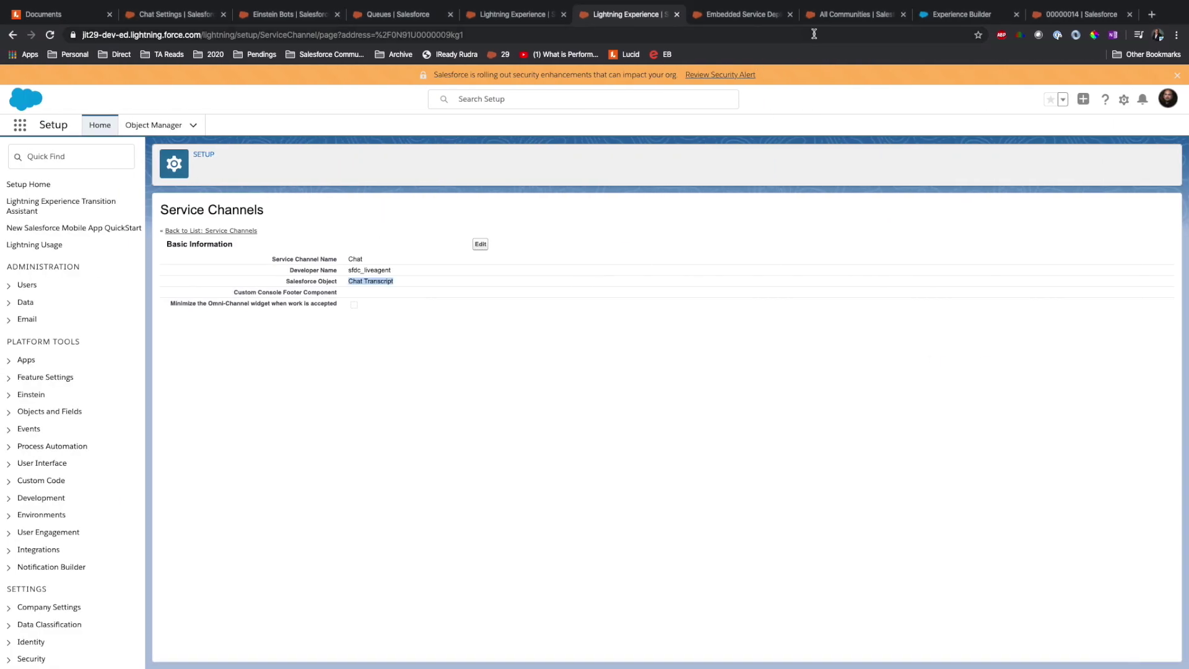
- Return to the Available - Chat presence status in Salesforce and review its developer name and selected channels
{"action": "left_click", "coordinate": [474, 18]}
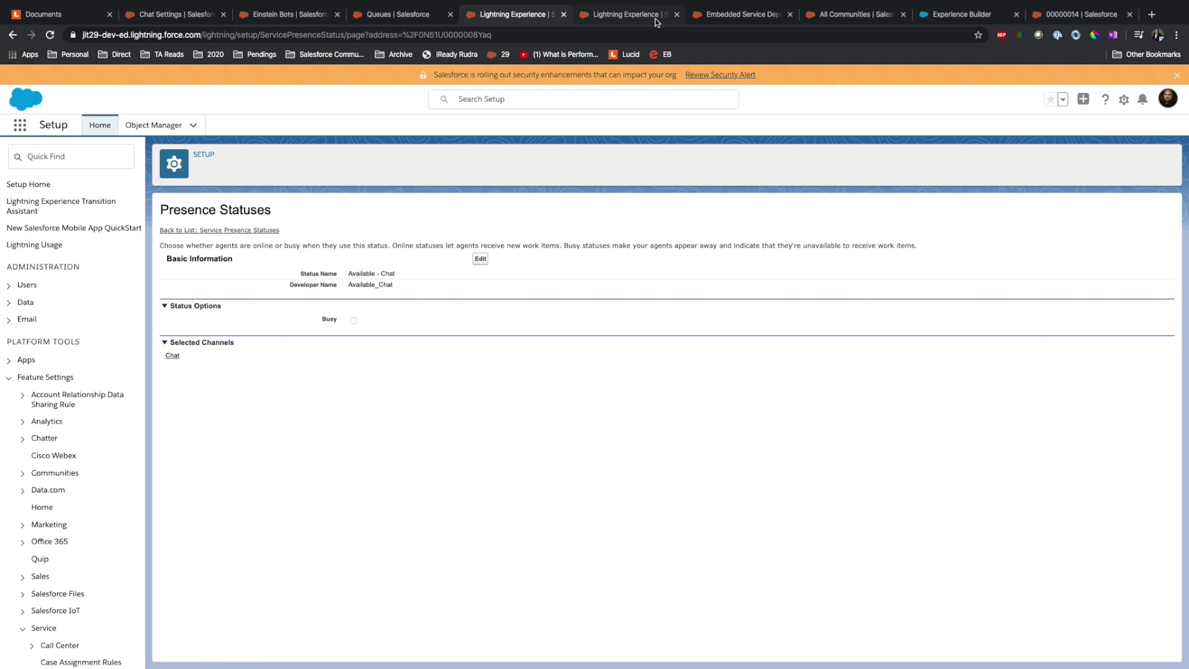
{"action": "left_click_drag", "start_coordinate": [277, 218], "coordinate": [156, 204]}
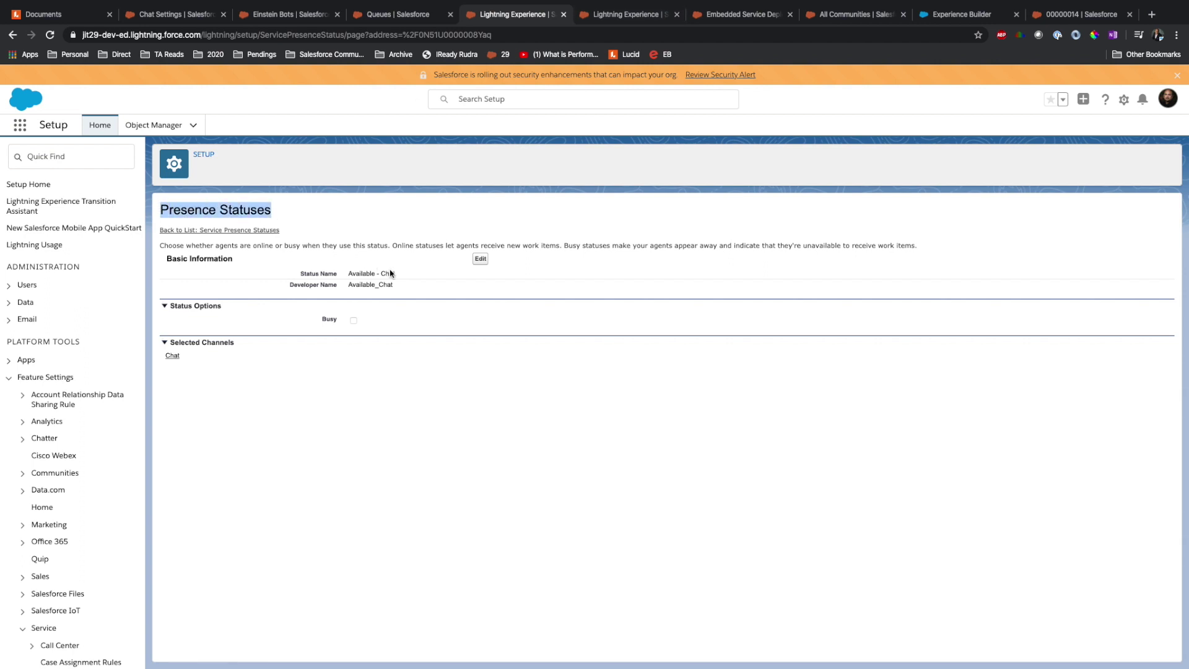
{"action": "triple_click", "coordinate": [407, 285]}
{"action": "left_click_drag", "start_coordinate": [251, 351], "coordinate": [216, 343]}
{"action": "left_click", "coordinate": [226, 357]}
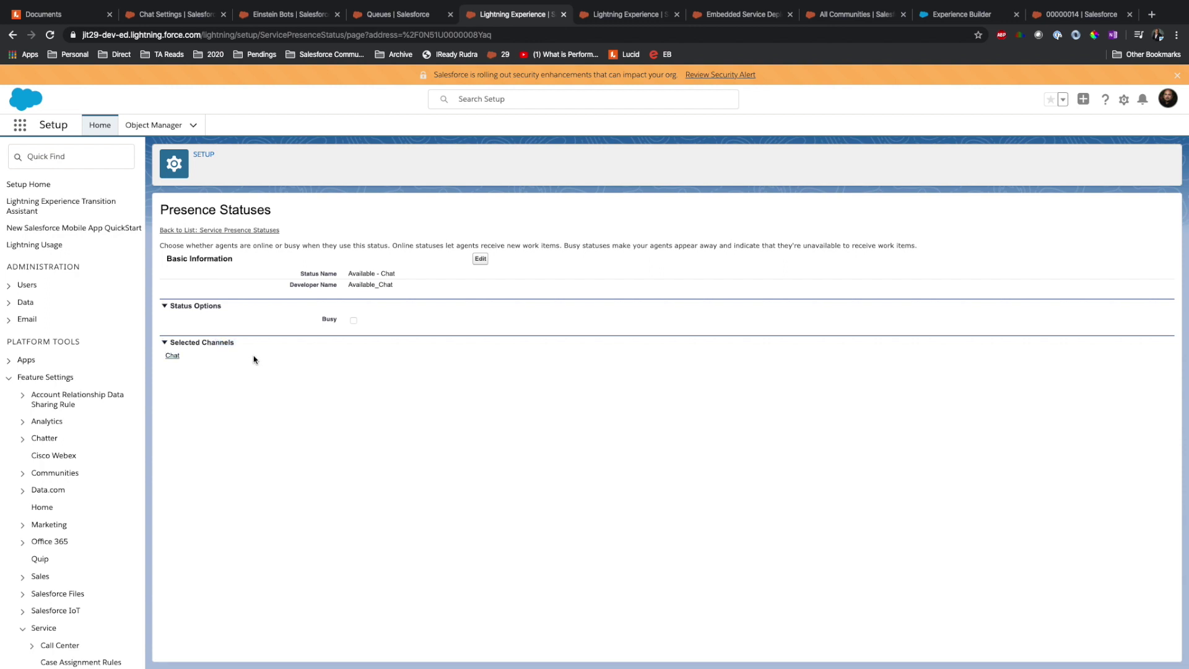
- Search the setup options for "profile", open Profiles in a new browser tab, and open the System Administrator profile from the S entries
{"action": "left_click", "coordinate": [66, 164]}
{"action": "type", "text": "profile"}
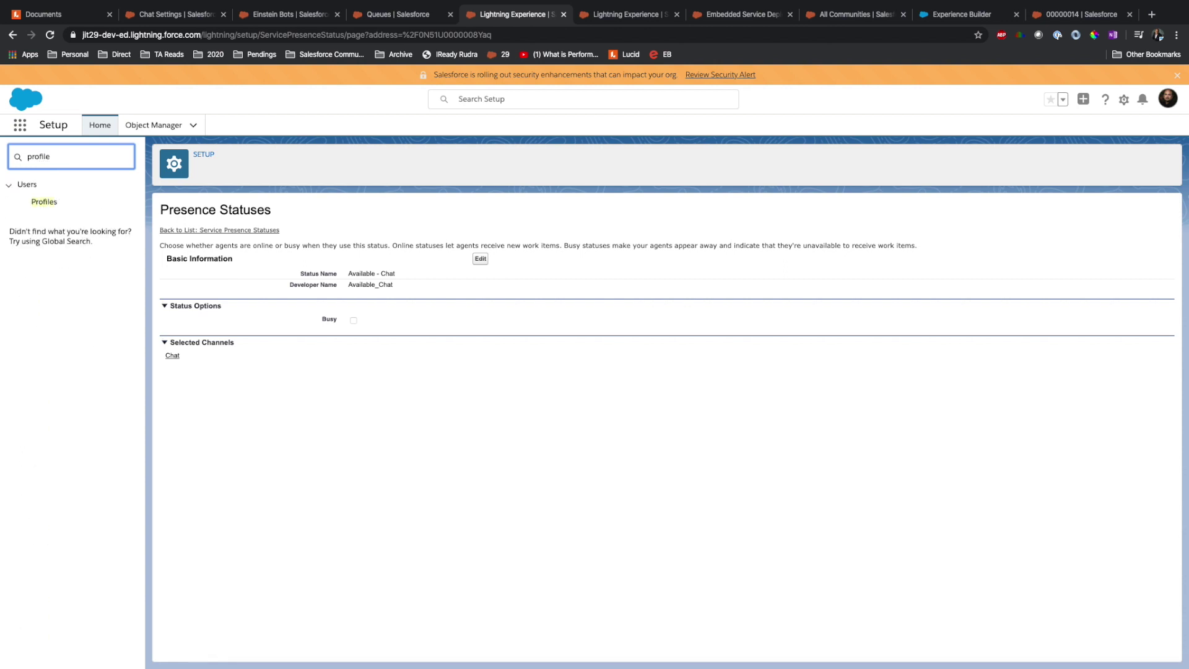
{"action": "left_click", "coordinate": [44, 202], "text": "super"}
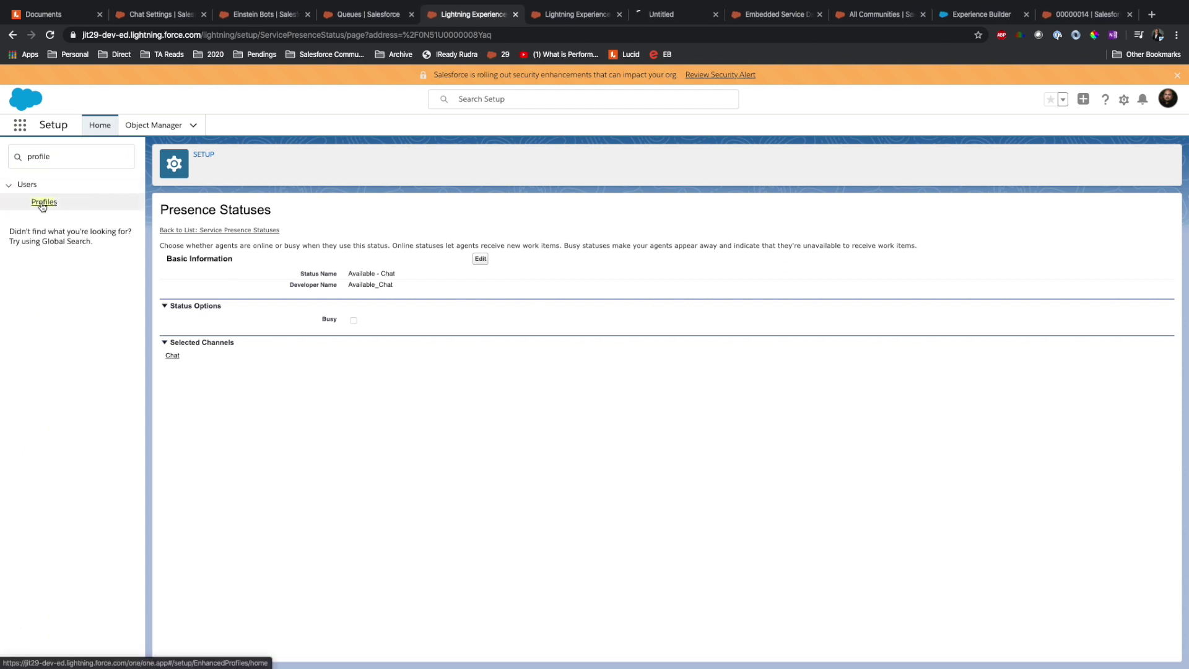
{"action": "left_click", "coordinate": [679, 14]}
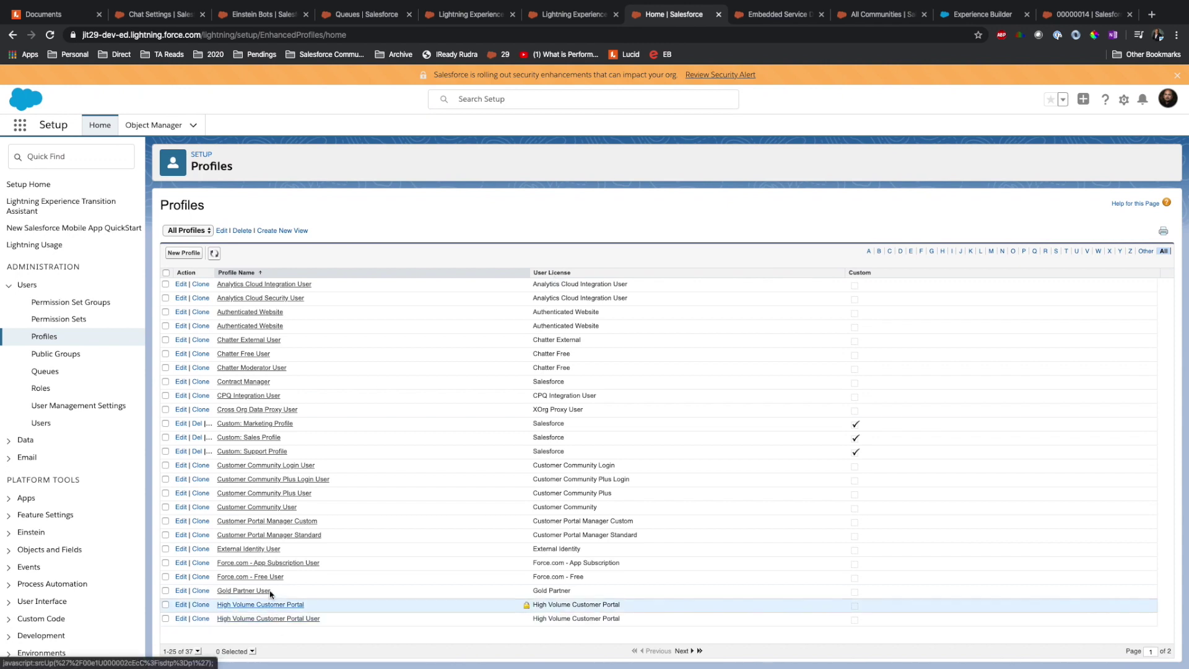
{"action": "left_click", "coordinate": [1056, 251]}
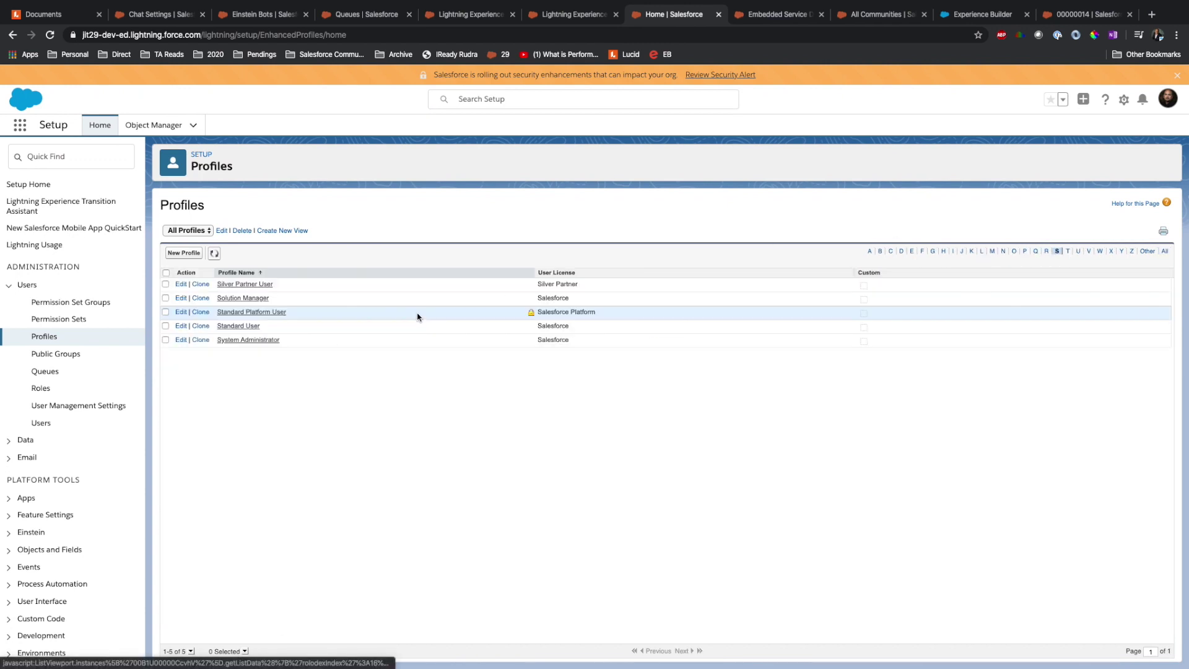
{"action": "left_click", "coordinate": [259, 341]}
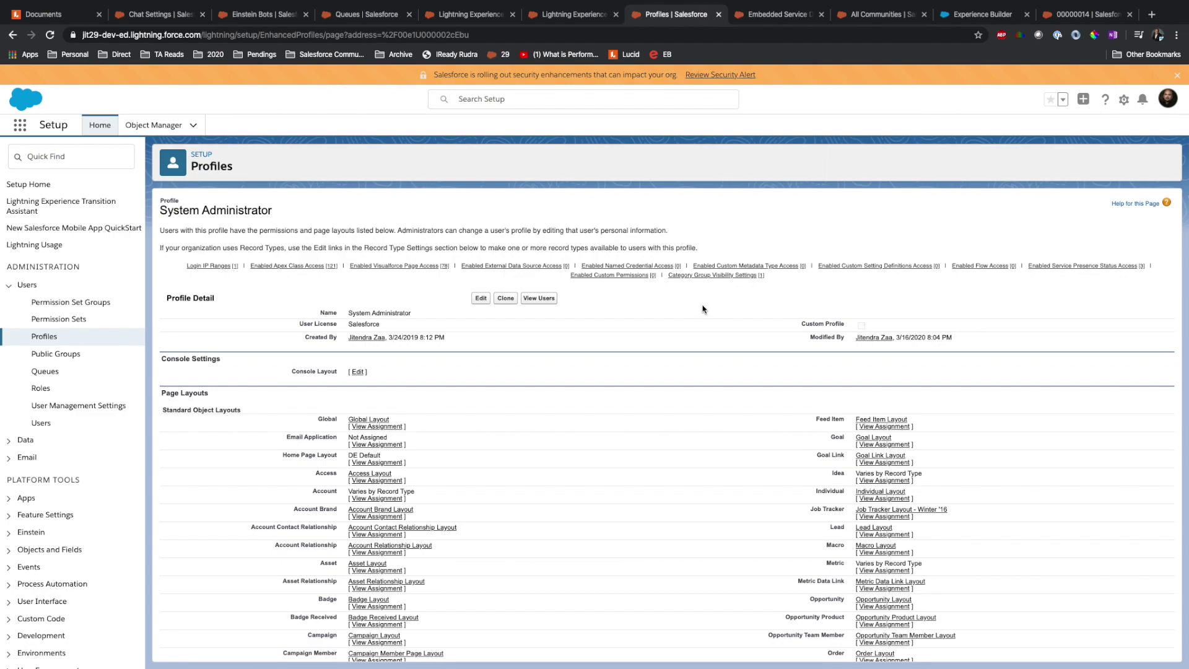
- Examine the System Administrator profile's Enabled Service Presence Status Access section and its listed statuses
{"action": "scroll", "coordinate": [702, 309], "scroll_direction": "down", "scroll_amount": 20}
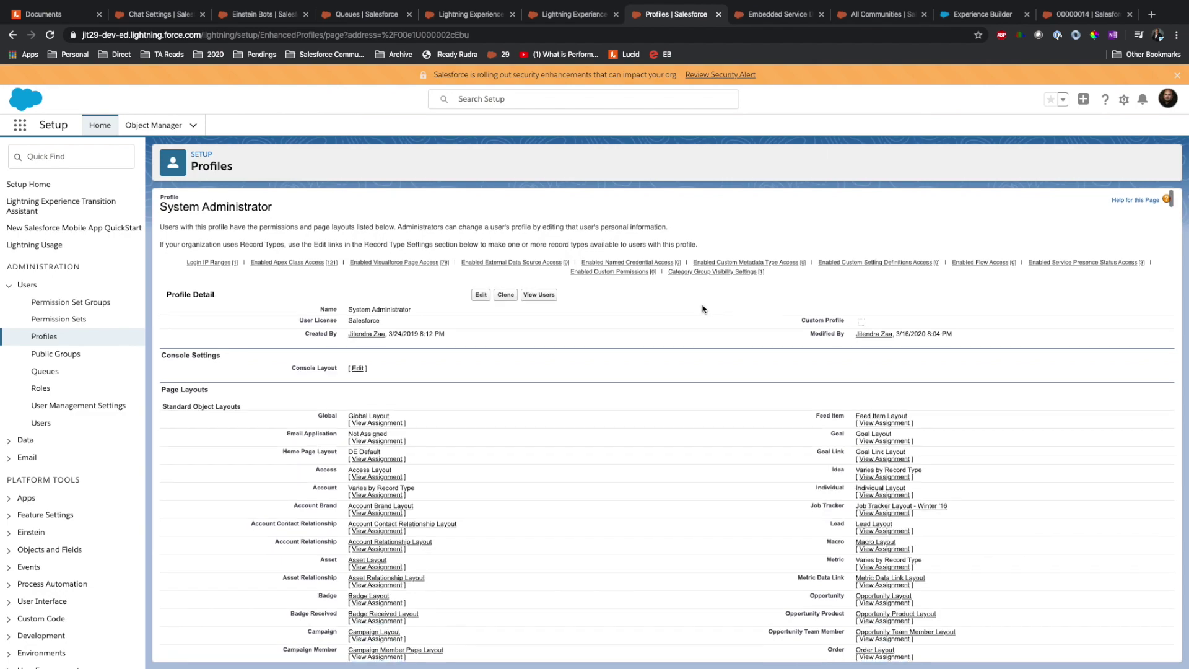
{"action": "scroll", "coordinate": [703, 309], "scroll_direction": "down", "scroll_amount": 15}
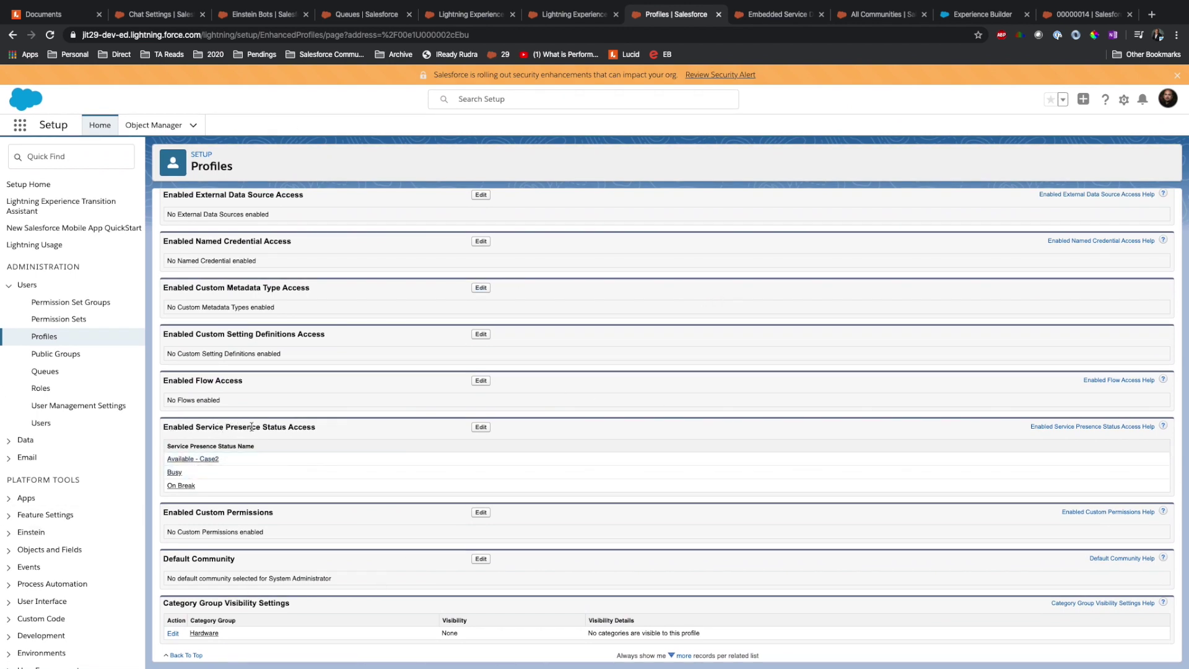
{"action": "left_click_drag", "start_coordinate": [312, 425], "coordinate": [190, 434]}
{"action": "left_click", "coordinate": [231, 485]}
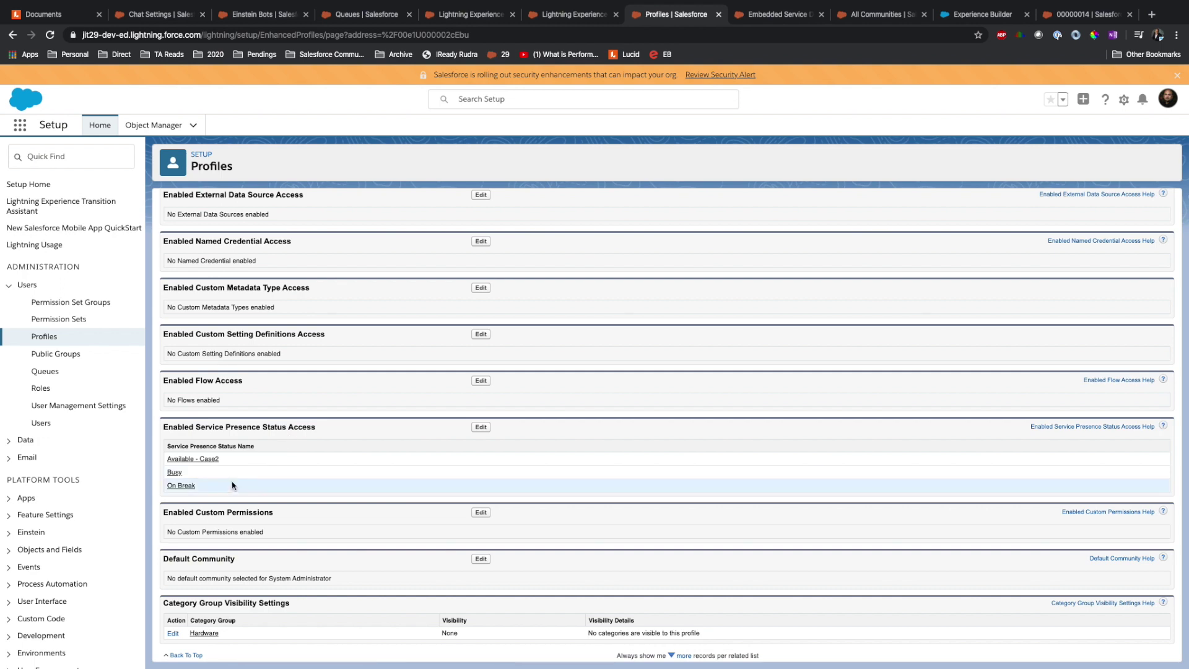
{"action": "left_click_drag", "start_coordinate": [223, 494], "coordinate": [223, 467]}
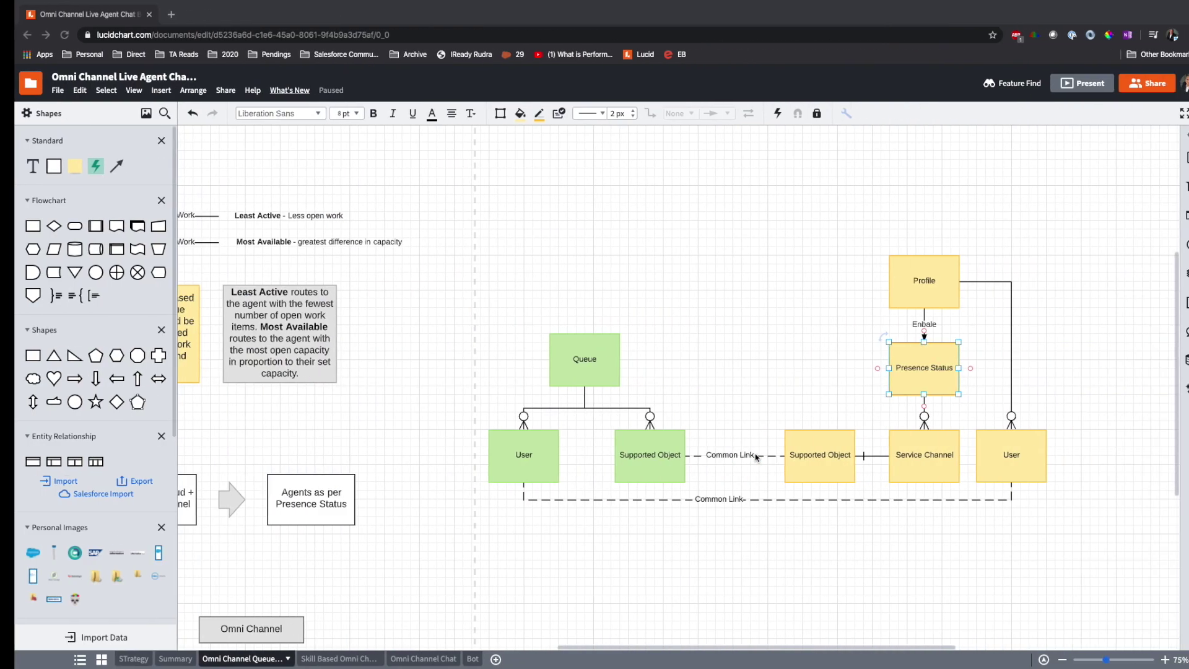
- Switch to the Lucidchart diagram and compare the Profile and Presence Status group with the Queue group and its Supported Object
{"action": "scroll", "coordinate": [896, 460], "scroll_direction": "right", "scroll_amount": 2}
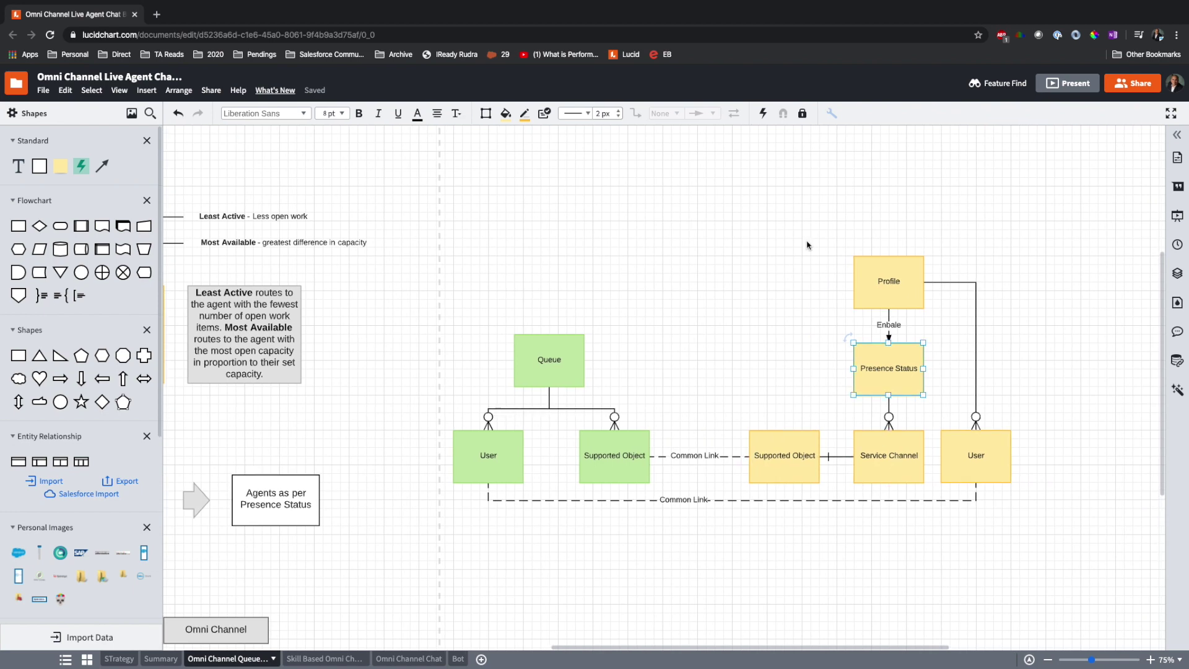
{"action": "left_click_drag", "start_coordinate": [764, 193], "coordinate": [1053, 452]}
{"action": "left_click", "coordinate": [1085, 388]}
{"action": "left_click_drag", "start_coordinate": [550, 263], "coordinate": [611, 462]}
{"action": "left_click", "coordinate": [714, 278]}
{"action": "left_click_drag", "start_coordinate": [564, 200], "coordinate": [959, 466]}
{"action": "left_click", "coordinate": [654, 178]}
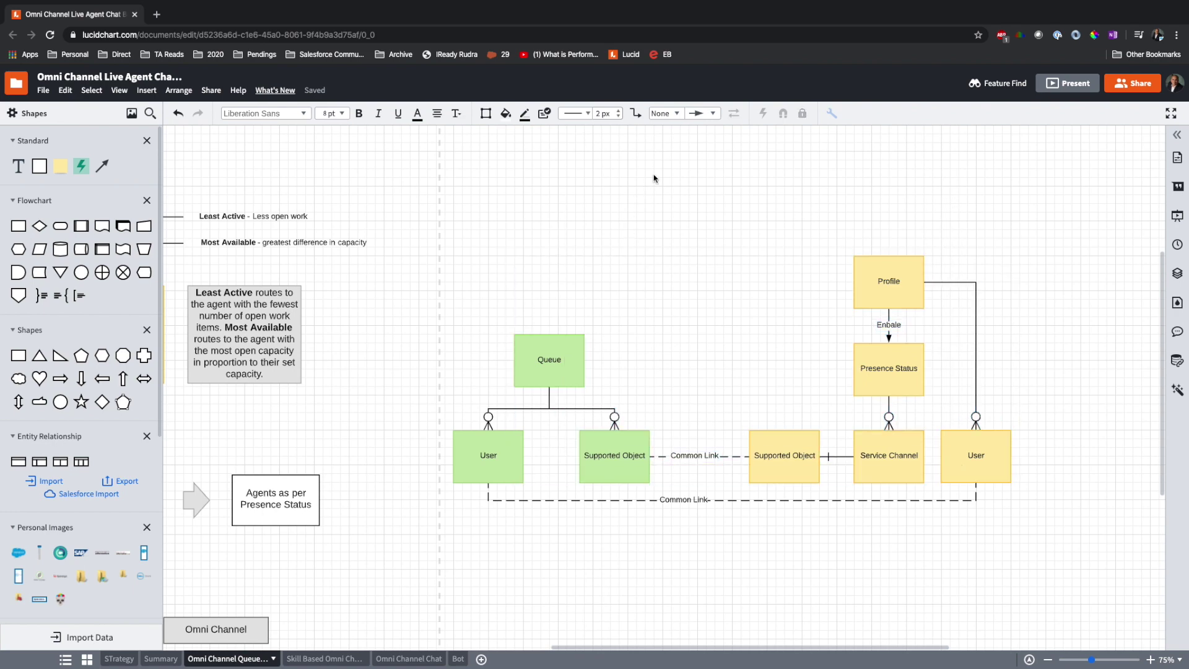
{"action": "left_click", "coordinate": [614, 457]}
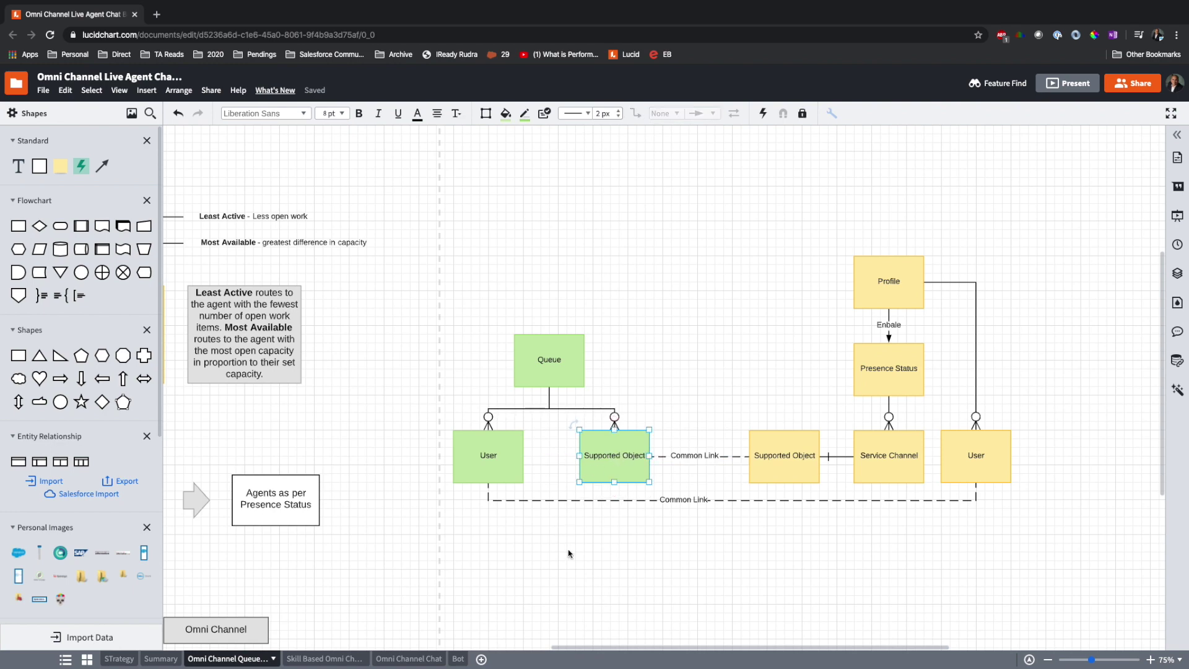
- Examine the diagram's common link between the User under Queue and the User under Profile, alongside the Presence Status shape
{"action": "left_click", "coordinate": [549, 364]}
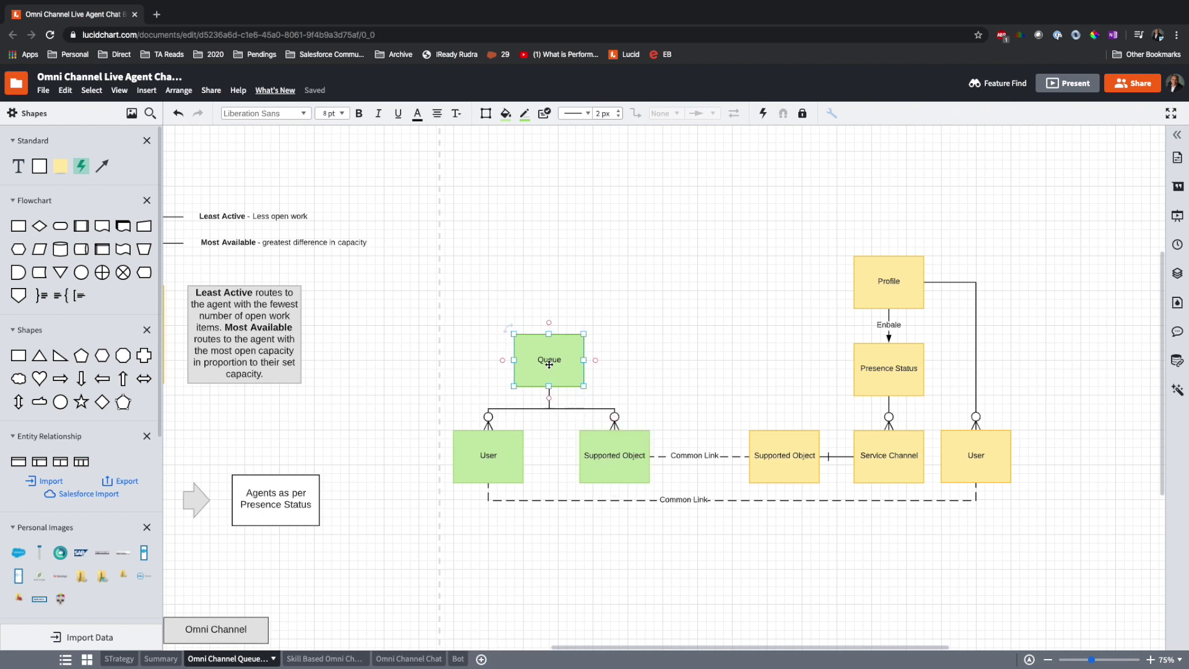
{"action": "left_click", "coordinate": [494, 453]}
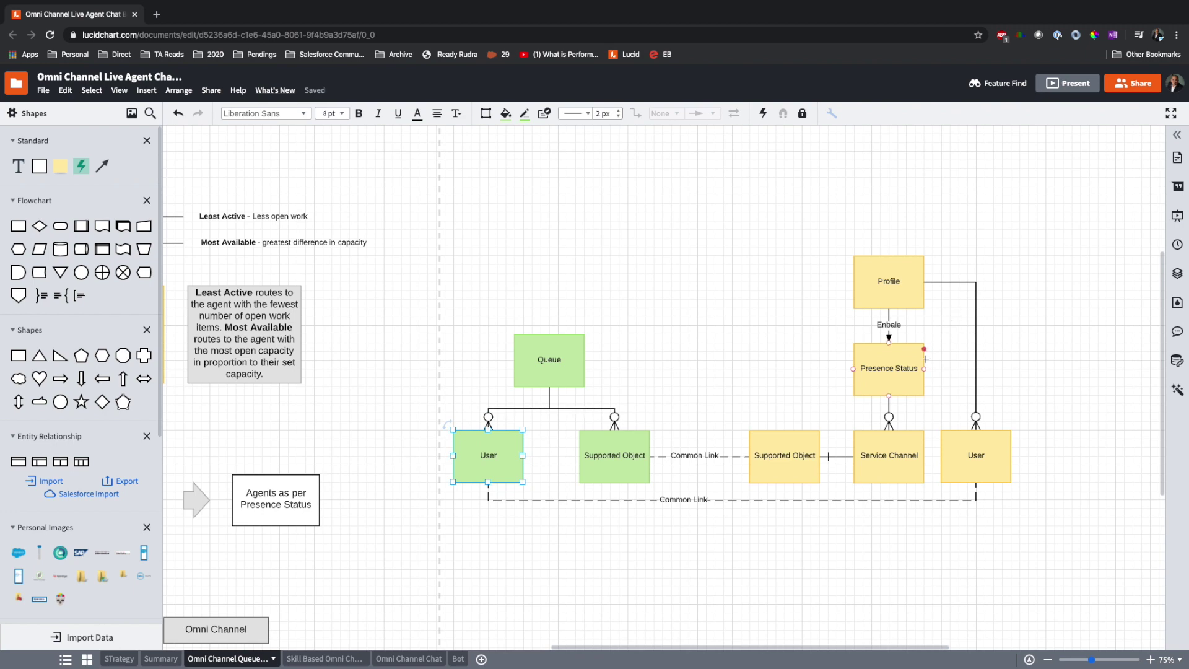
{"action": "left_click", "coordinate": [969, 455]}
{"action": "left_click", "coordinate": [1065, 418]}
{"action": "left_click_drag", "start_coordinate": [533, 163], "coordinate": [980, 493]}
{"action": "left_click", "coordinate": [979, 551]}
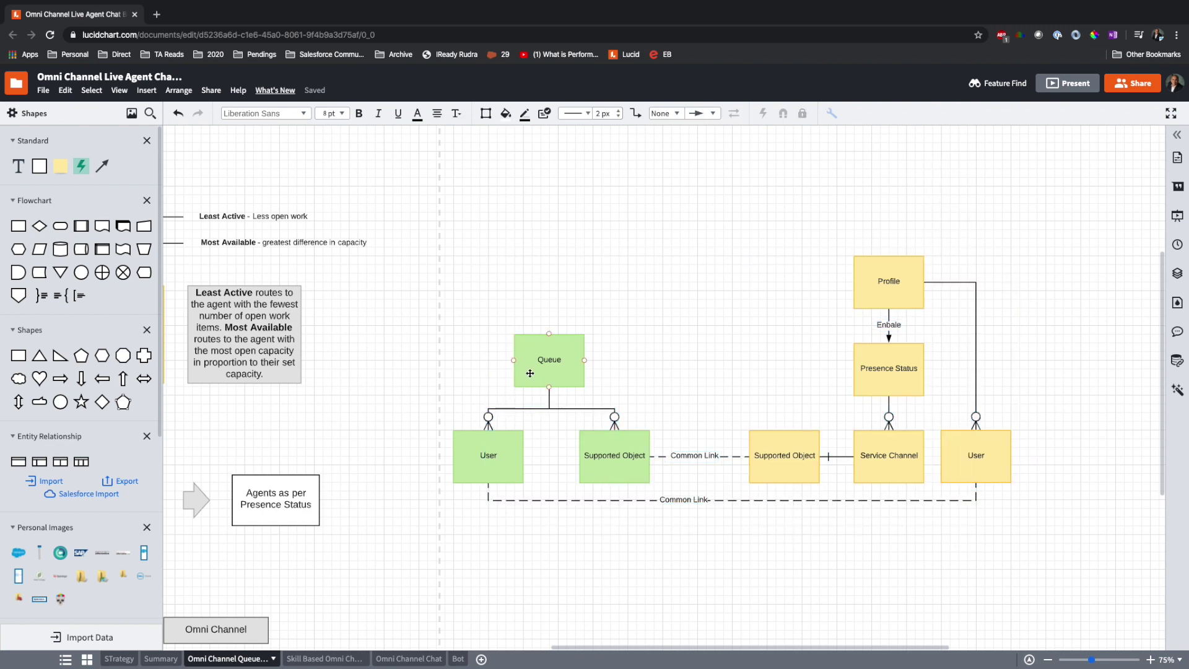
{"action": "left_click", "coordinate": [497, 443]}
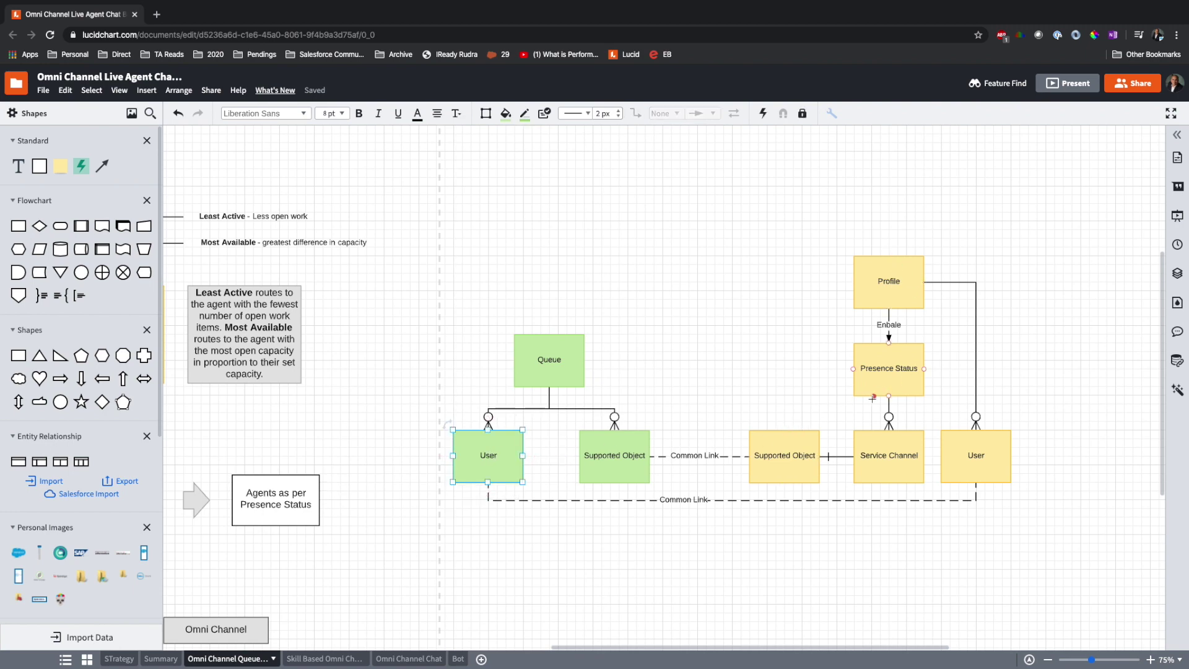
{"action": "left_click", "coordinate": [890, 372]}
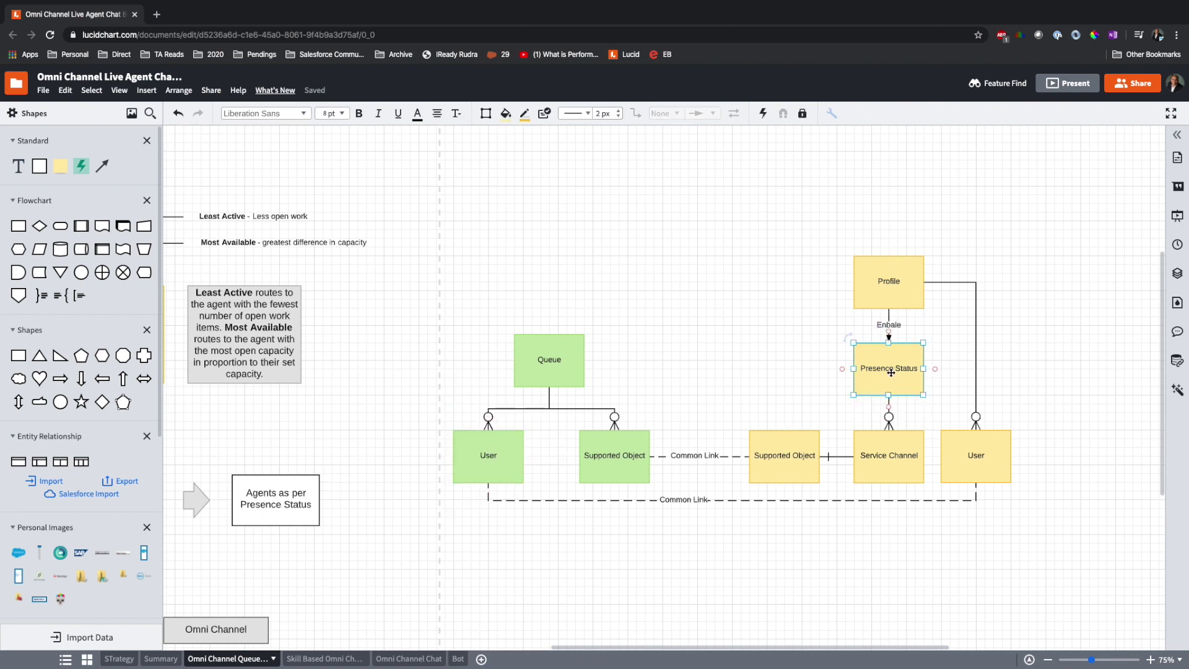
{"action": "left_click", "coordinate": [556, 355]}
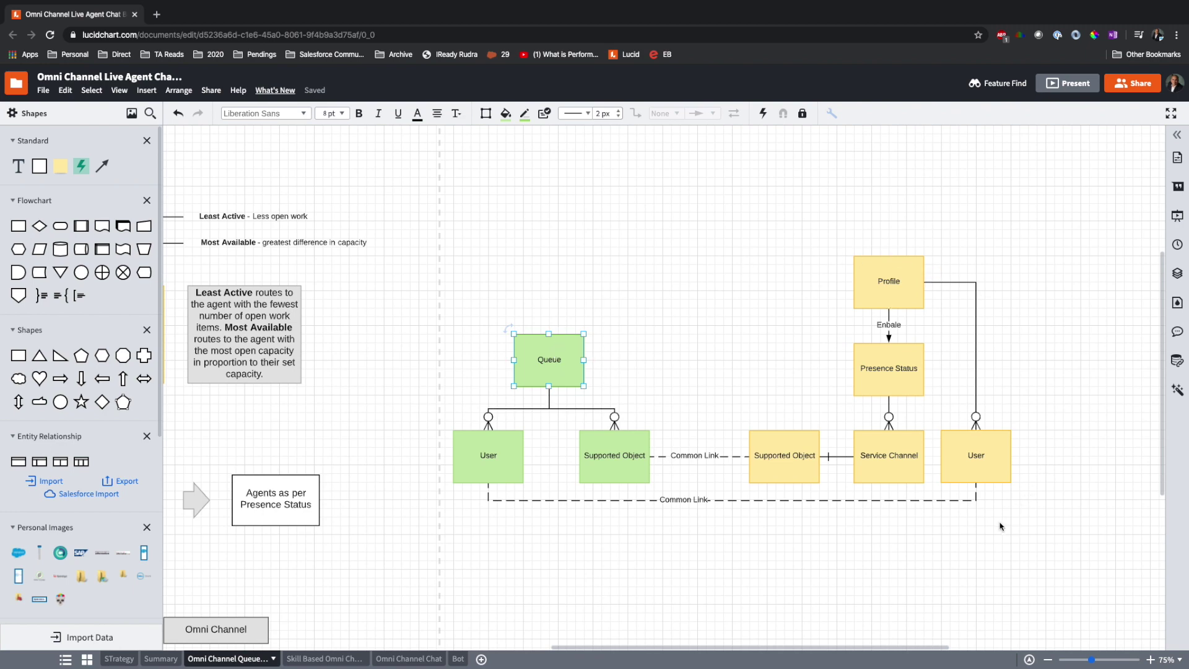
{"action": "left_click", "coordinate": [494, 472]}
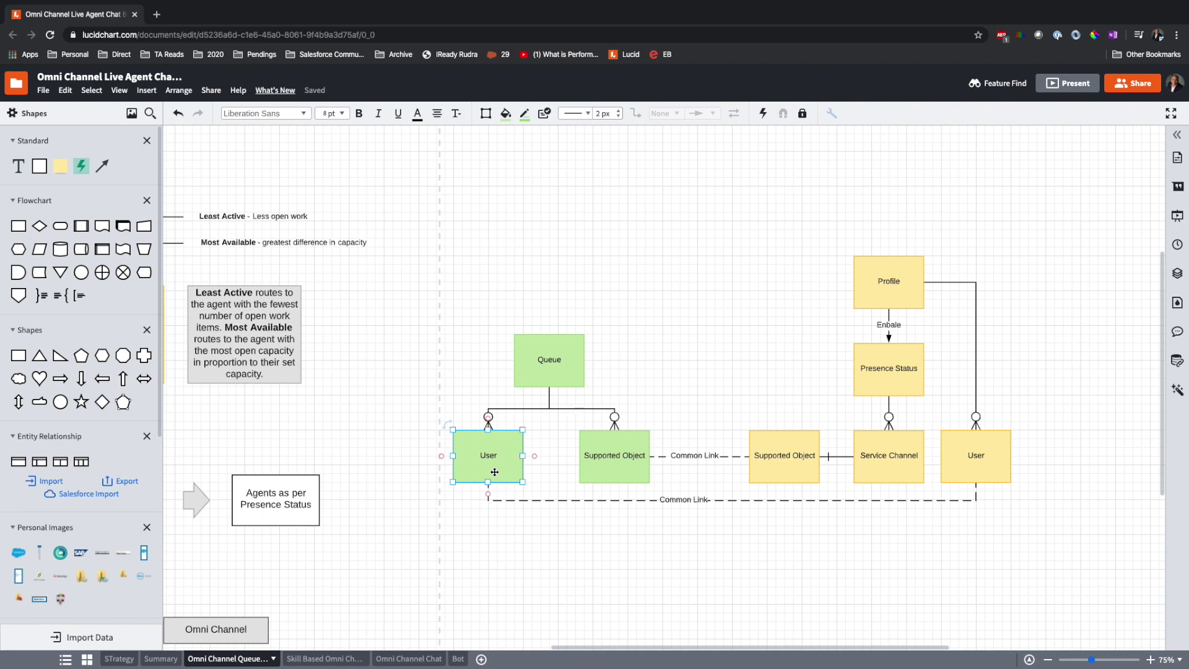
{"action": "left_click", "coordinate": [644, 564]}
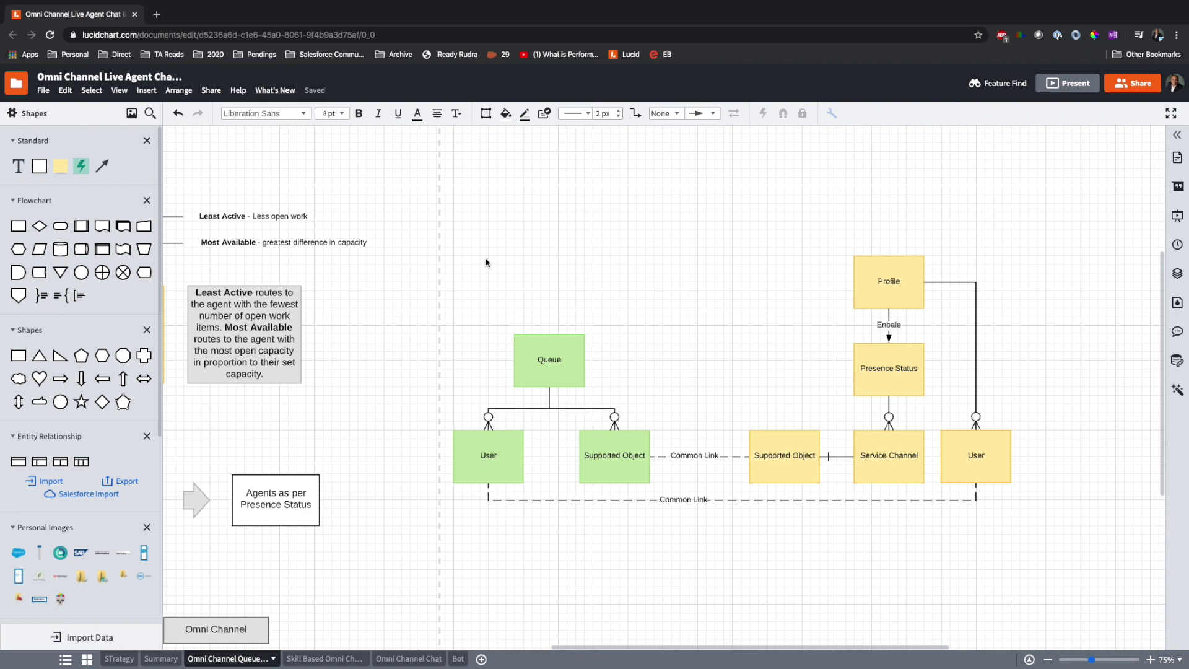
- Compare the Queue group with the Profile group through their Supported Object and User shapes in the diagram
{"action": "left_click_drag", "start_coordinate": [467, 258], "coordinate": [623, 465]}
{"action": "left_click", "coordinate": [820, 237]}
{"action": "left_click", "coordinate": [783, 448]}
{"action": "left_click_drag", "start_coordinate": [754, 232], "coordinate": [954, 311]}
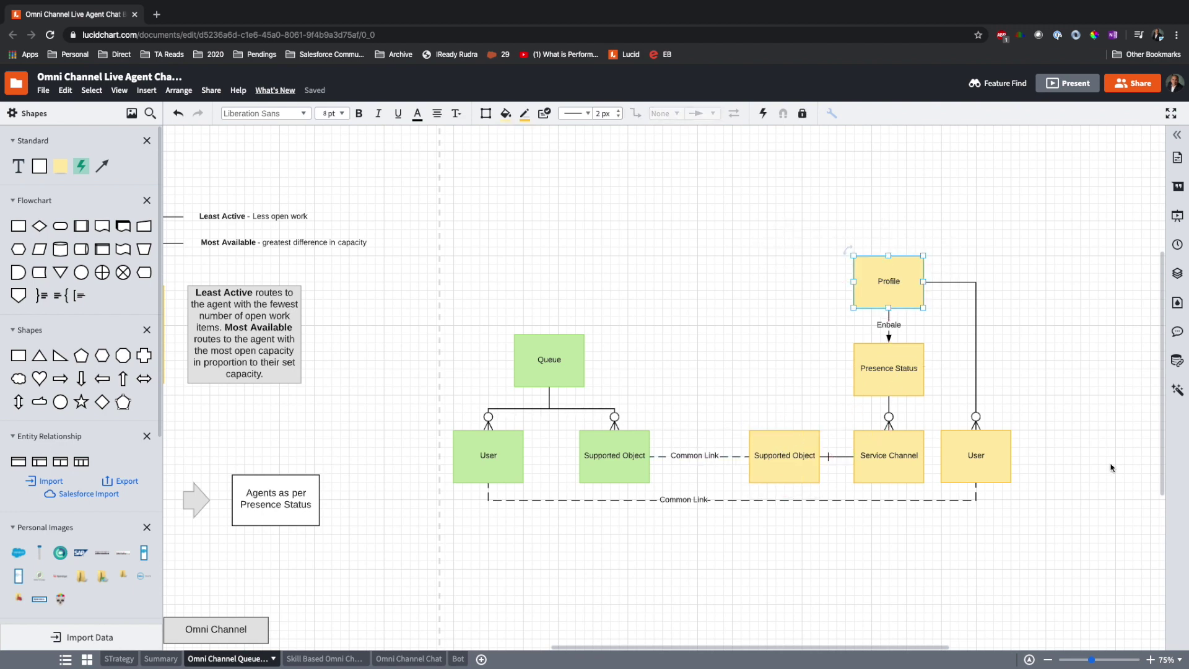
{"action": "left_click", "coordinate": [795, 462]}
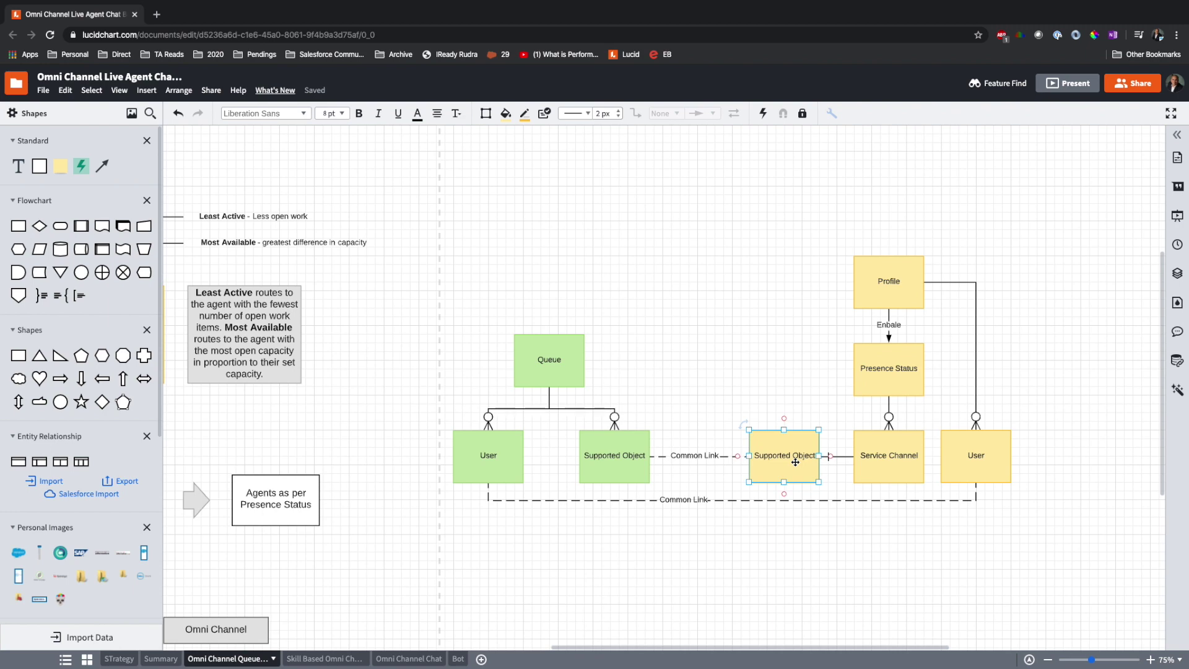
{"action": "left_click", "coordinate": [966, 453]}
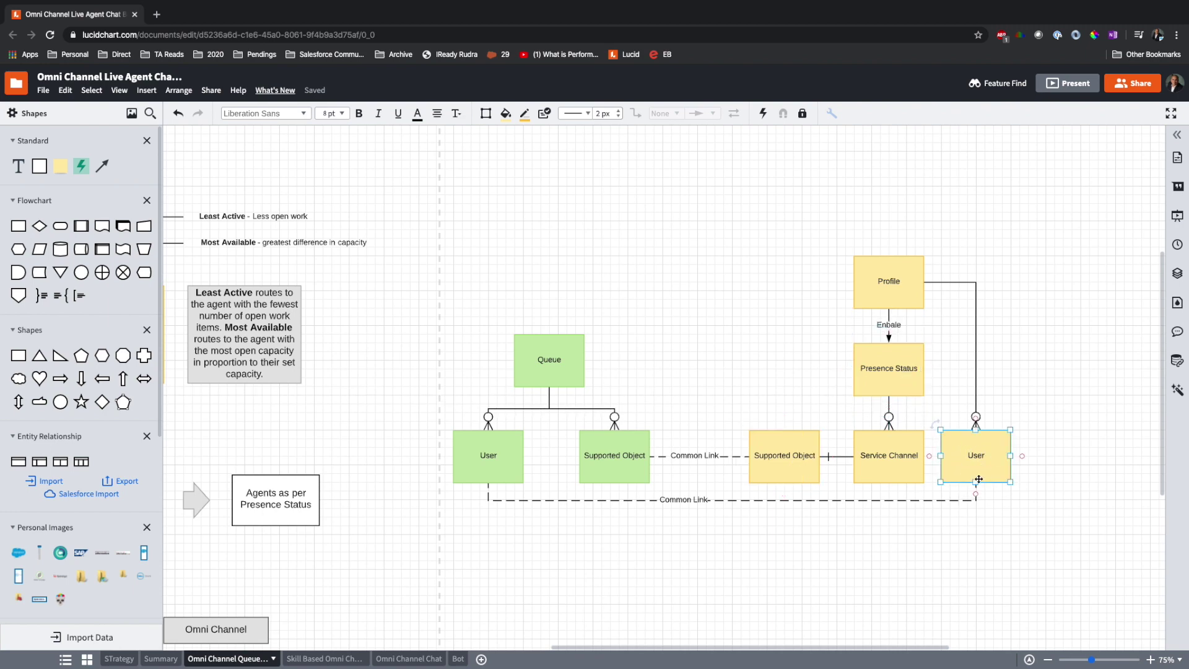
{"action": "left_click", "coordinate": [484, 461]}
{"action": "left_click", "coordinate": [548, 364]}
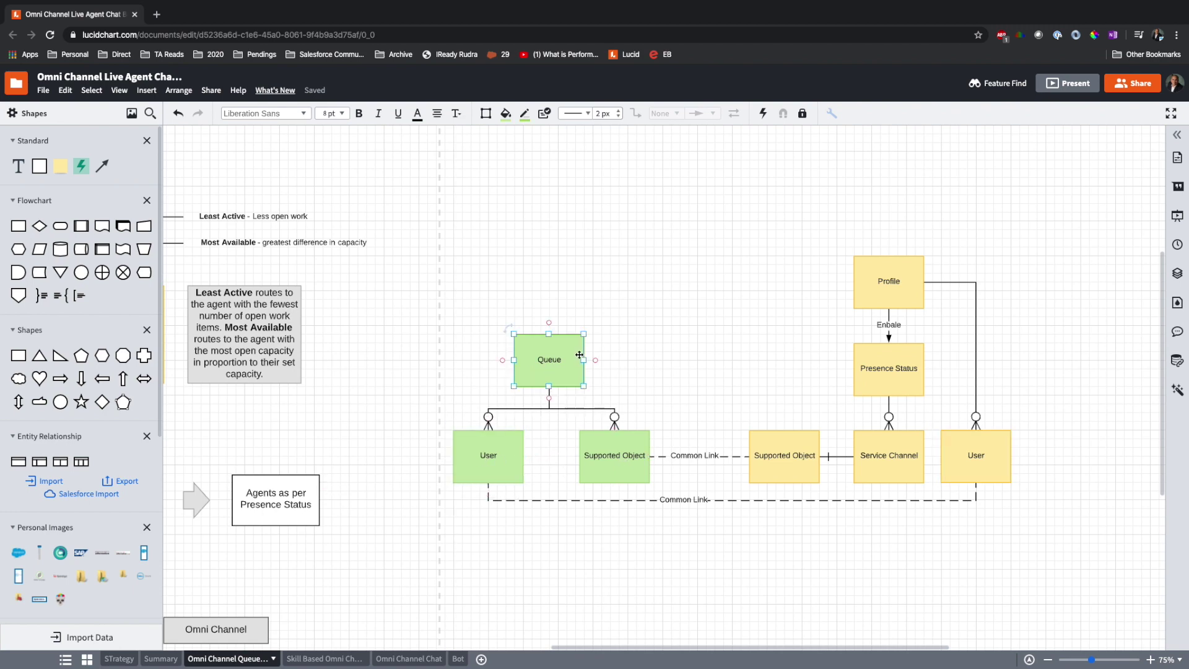
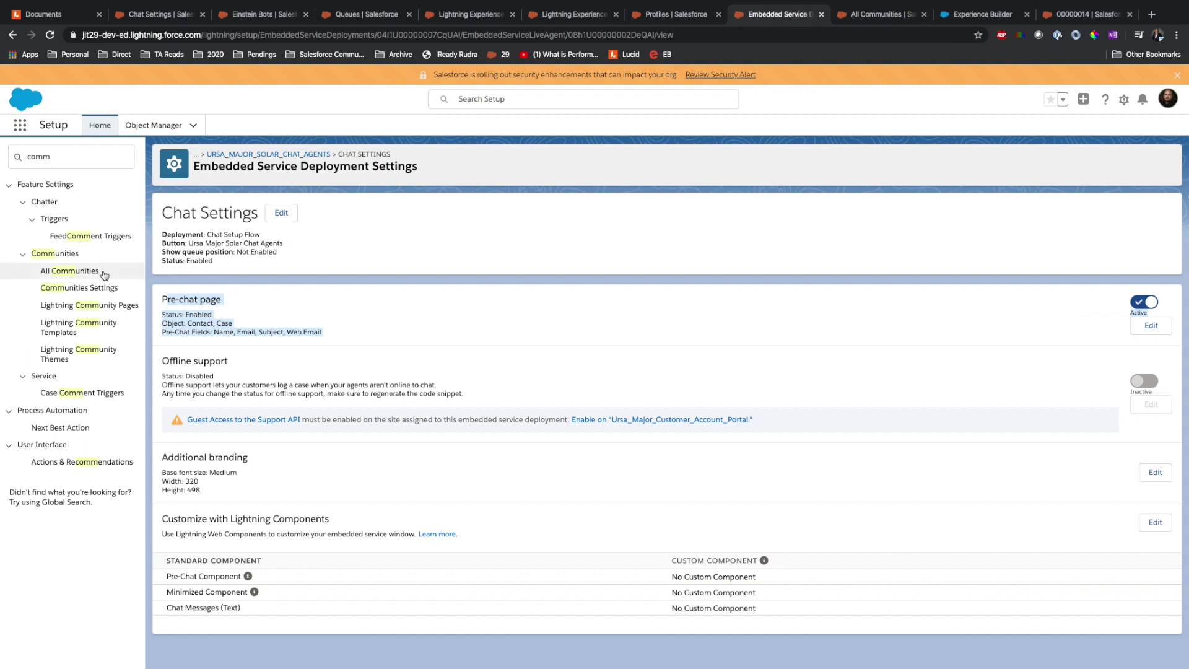
- Switch to Salesforce Setup, find Embedded Service Deployments by searching for "embe", and view the Ursa Major Solar Chat Agents deployment
{"action": "left_click_drag", "start_coordinate": [51, 157], "coordinate": [17, 161]}
{"action": "type", "text": "em"}
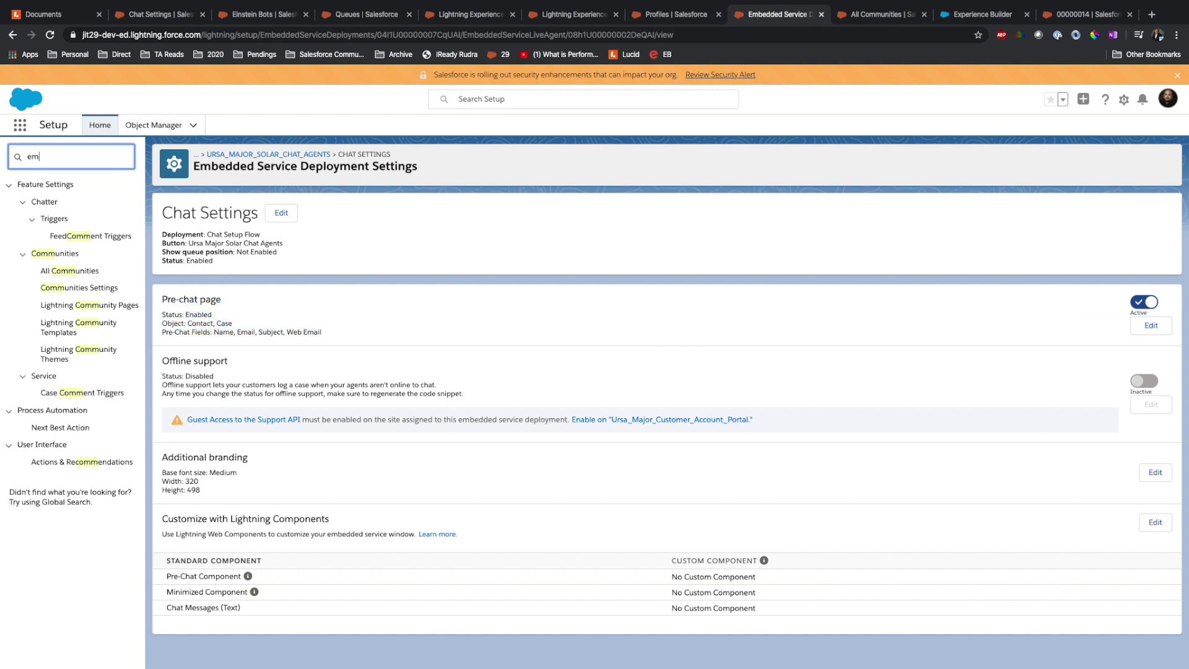
{"action": "type", "text": "be"}
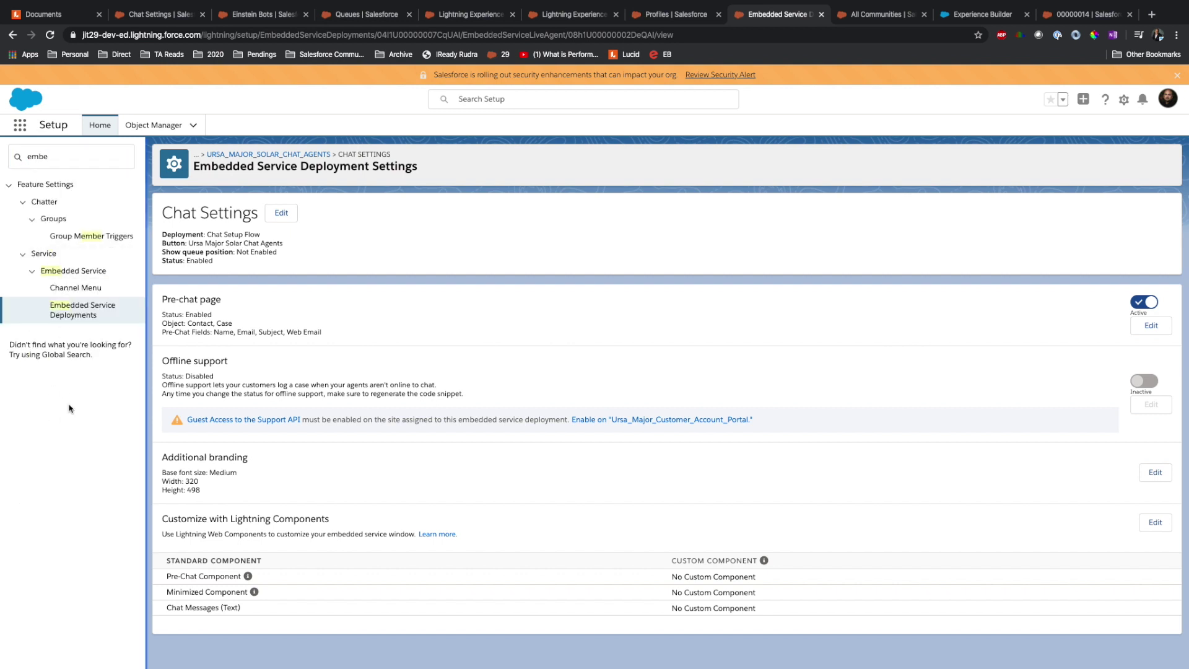
{"action": "left_click", "coordinate": [88, 298]}
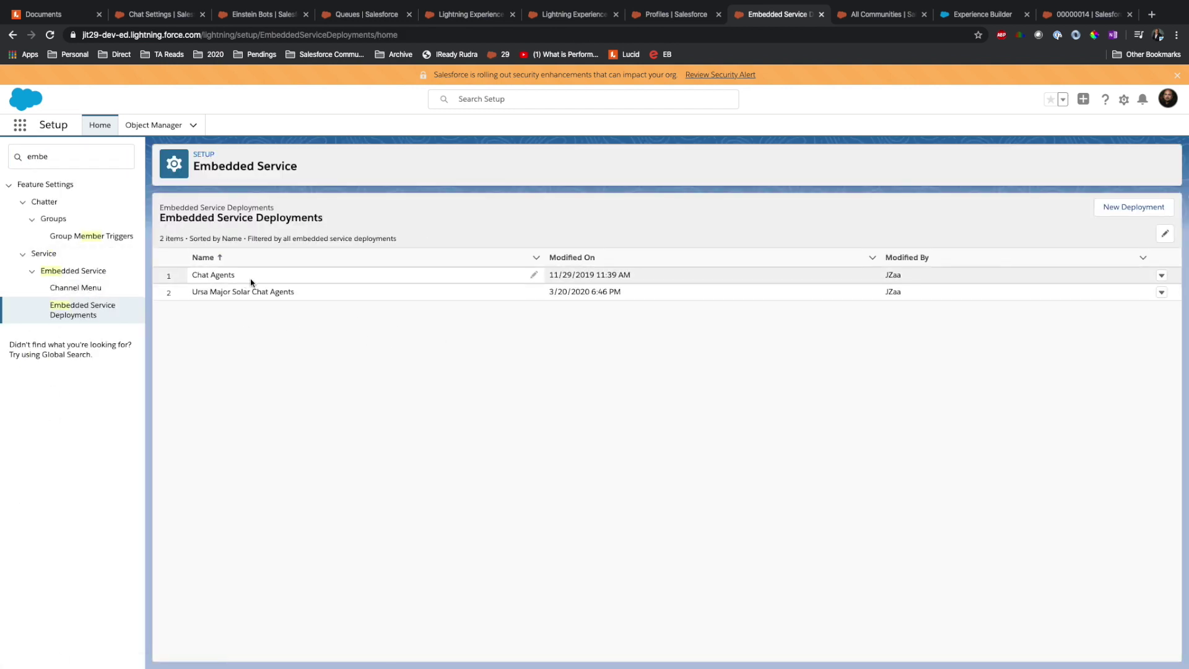
{"action": "left_click_drag", "start_coordinate": [200, 294], "coordinate": [318, 301]}
{"action": "left_click", "coordinate": [353, 366]}
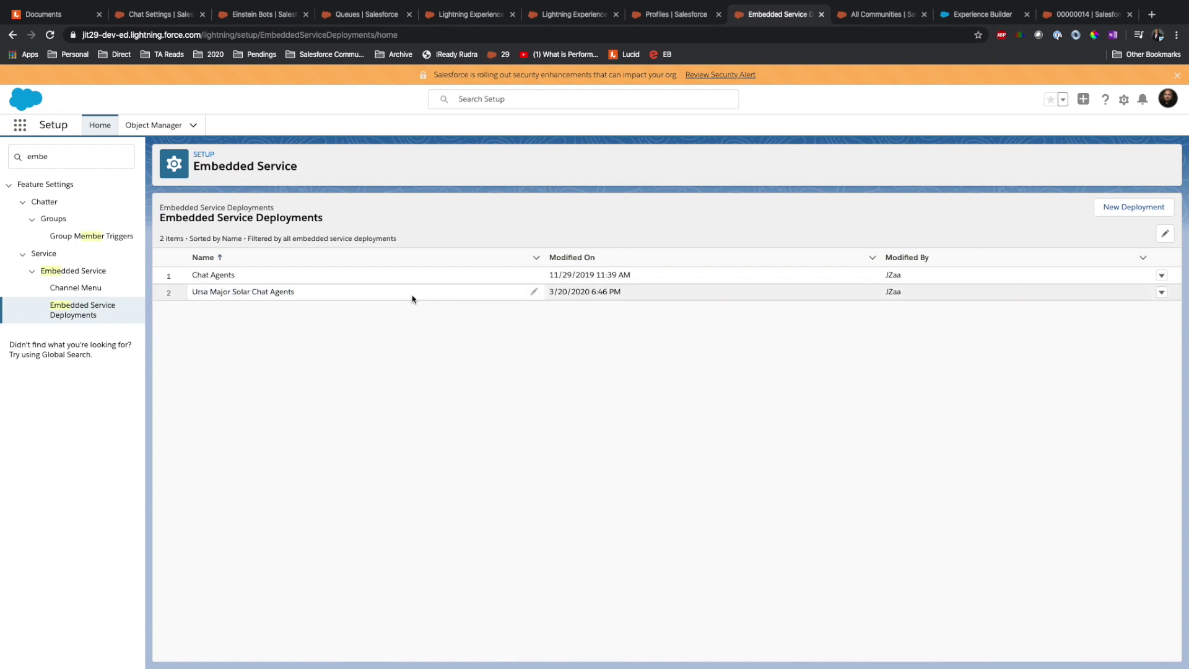
{"action": "left_click", "coordinate": [1161, 292]}
{"action": "left_click", "coordinate": [1125, 332]}
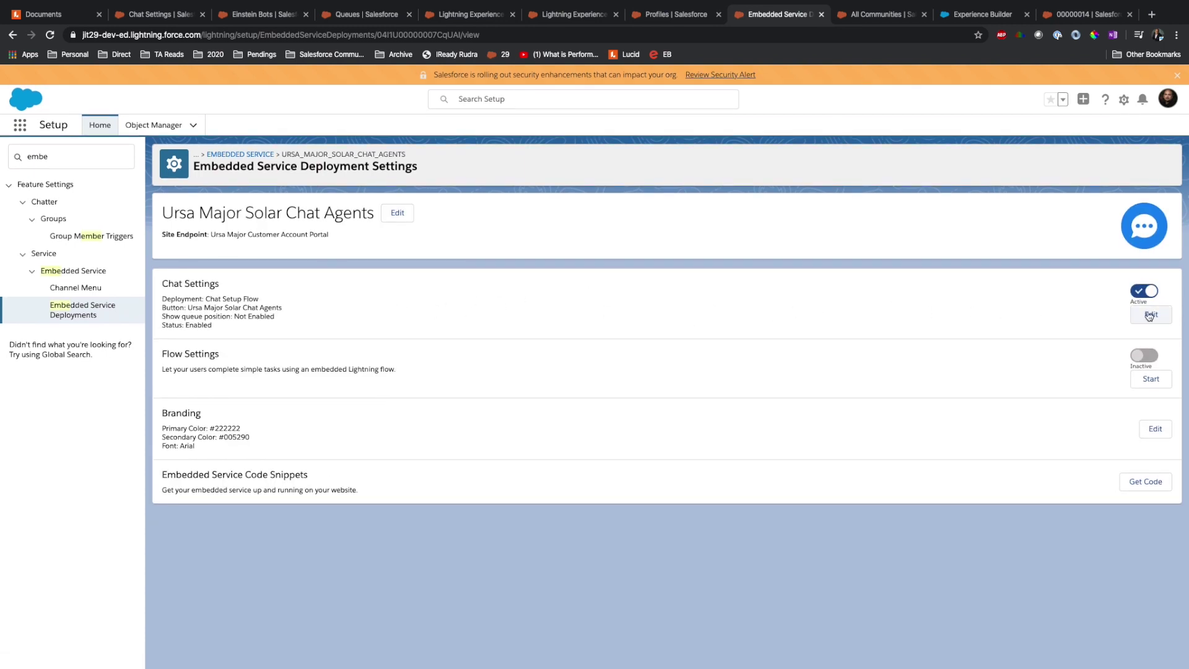
- Review the deployment's Chat Settings summary and its Branding colors and font, leaving the branding unedited
{"action": "left_click_drag", "start_coordinate": [237, 332], "coordinate": [209, 298]}
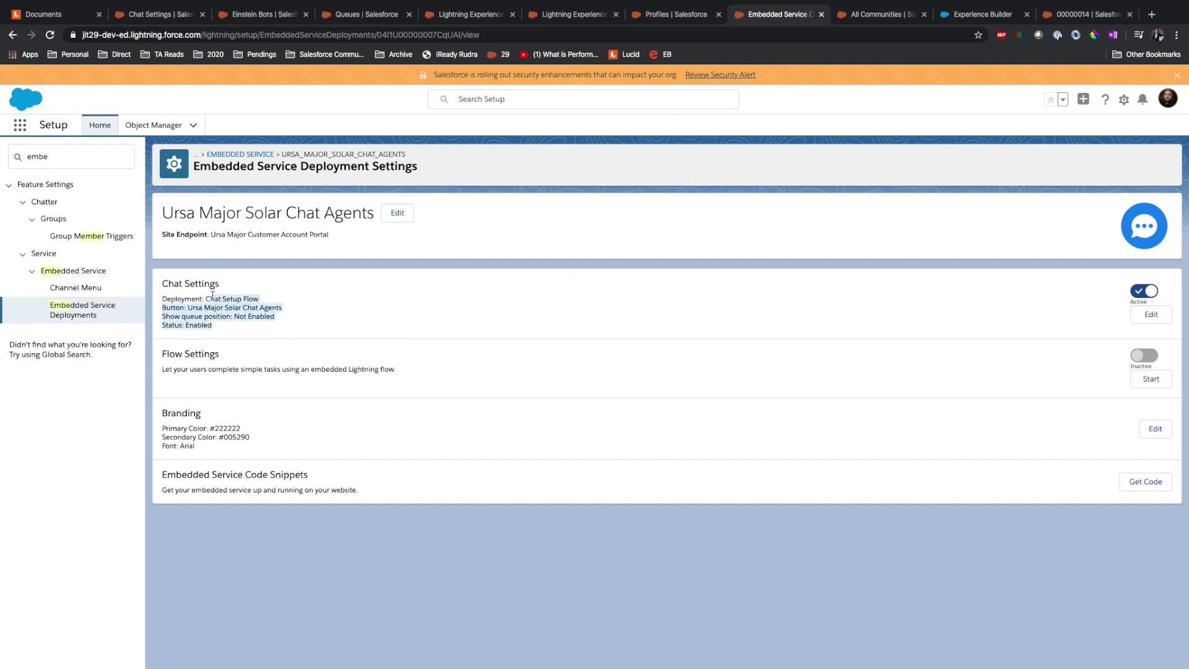
{"action": "left_click", "coordinate": [293, 301]}
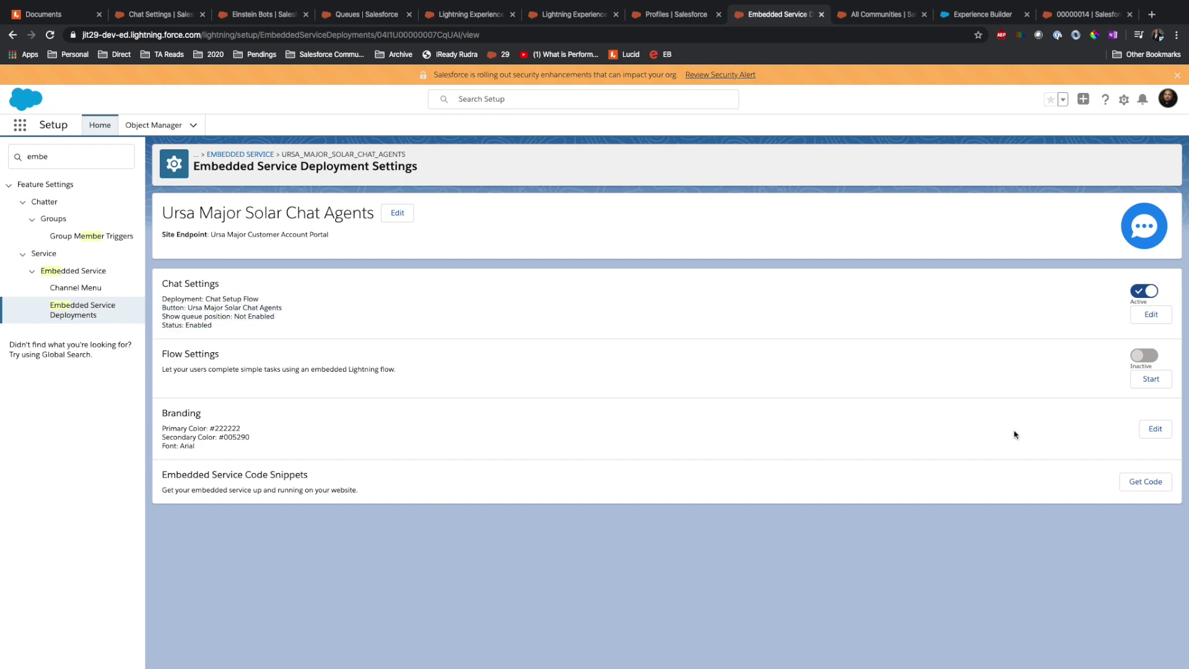
{"action": "left_click", "coordinate": [1152, 427]}
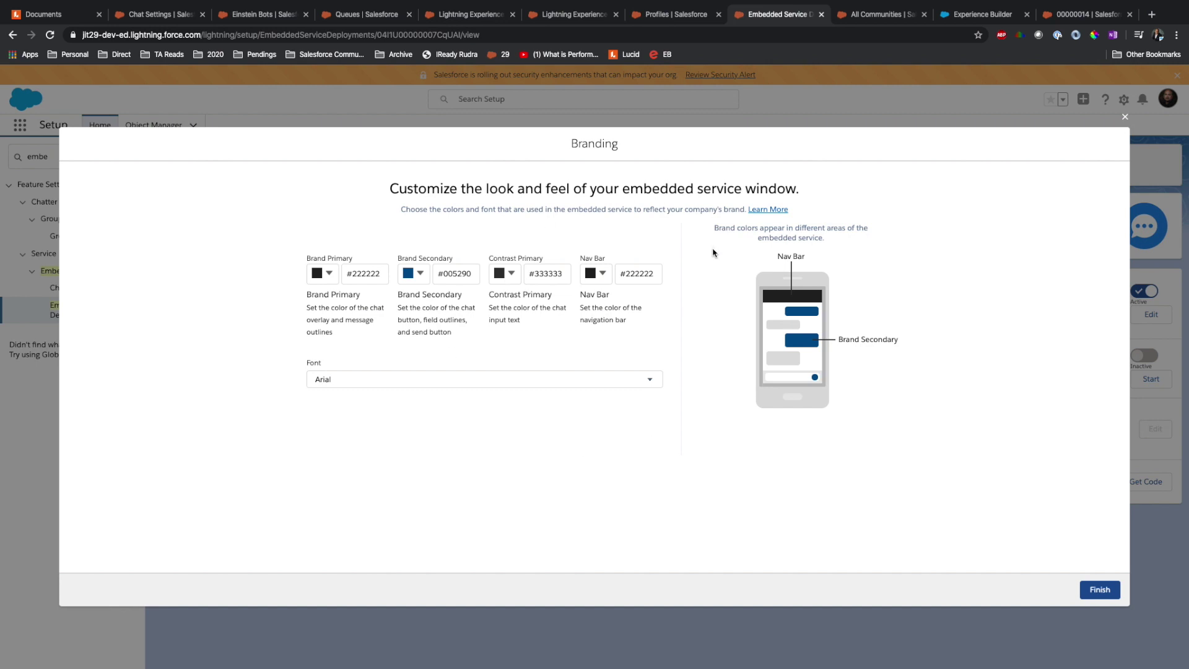
{"action": "left_click", "coordinate": [1125, 117]}
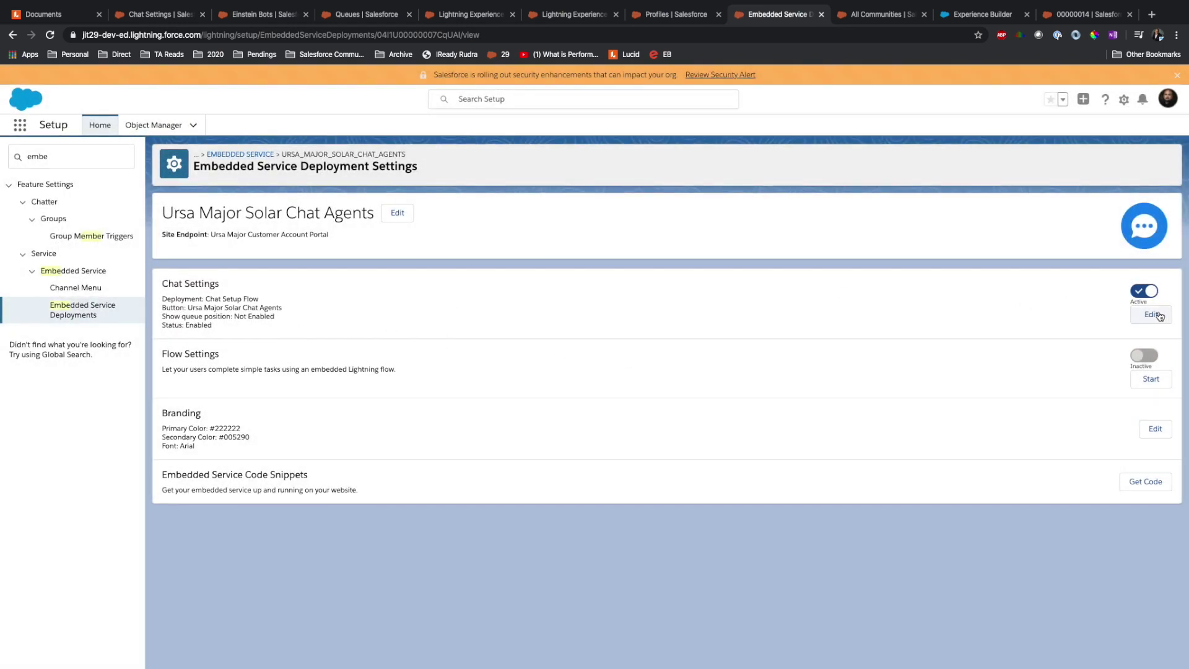
- Open the deployment's detailed Chat Settings and review the Pre-chat page status, objects and fields
{"action": "left_click", "coordinate": [1151, 314]}
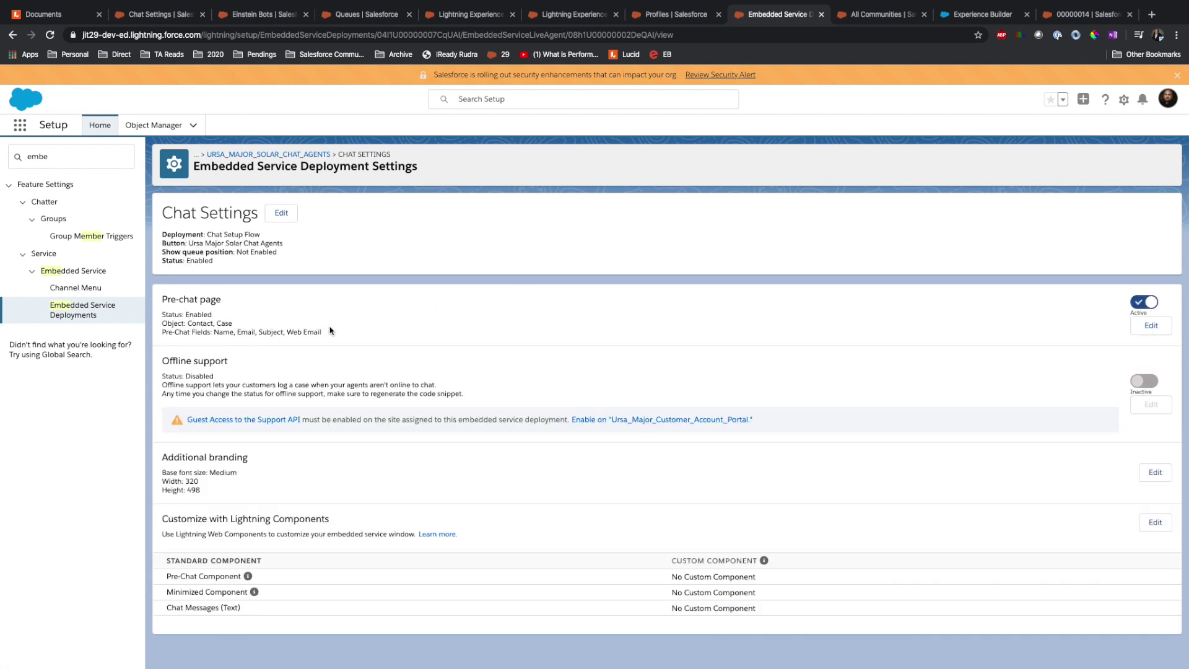
{"action": "left_click_drag", "start_coordinate": [213, 315], "coordinate": [169, 314]}
{"action": "left_click", "coordinate": [169, 315]}
{"action": "left_click_drag", "start_coordinate": [212, 331], "coordinate": [291, 326]}
{"action": "left_click", "coordinate": [338, 333]}
- Switch to the Ursa Major community site, open Chat with an Expert, and review the pre-chat form's fields
{"action": "left_click", "coordinate": [1080, 15]}
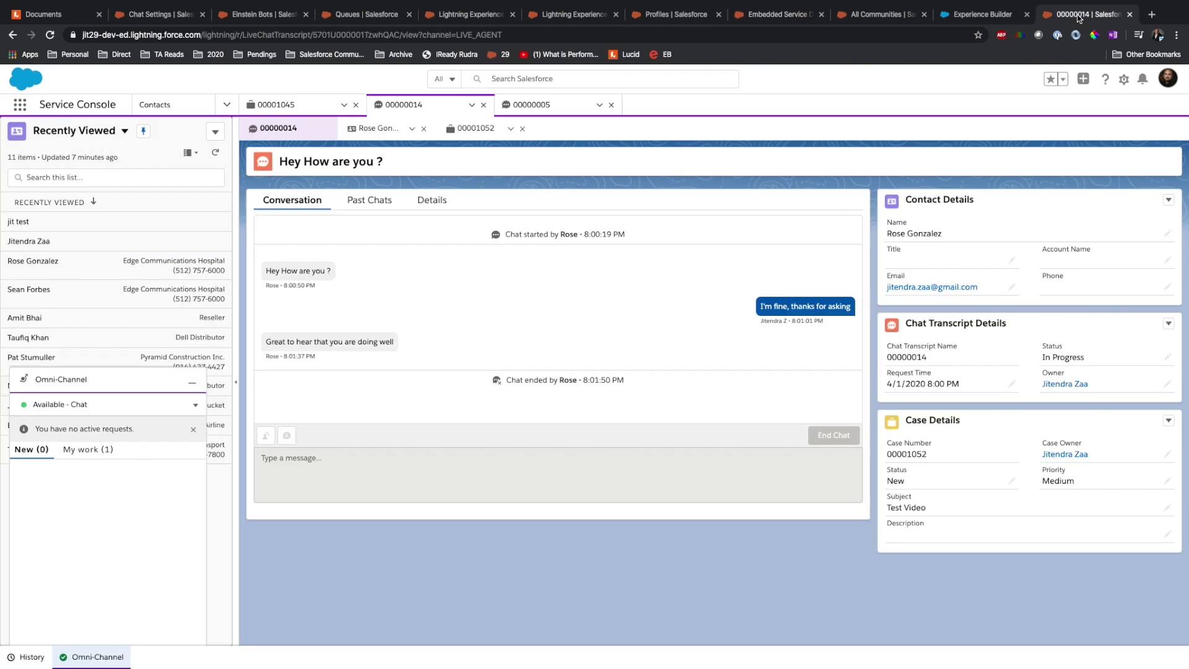
{"action": "left_click", "coordinate": [981, 14]}
{"action": "left_click", "coordinate": [918, 17]}
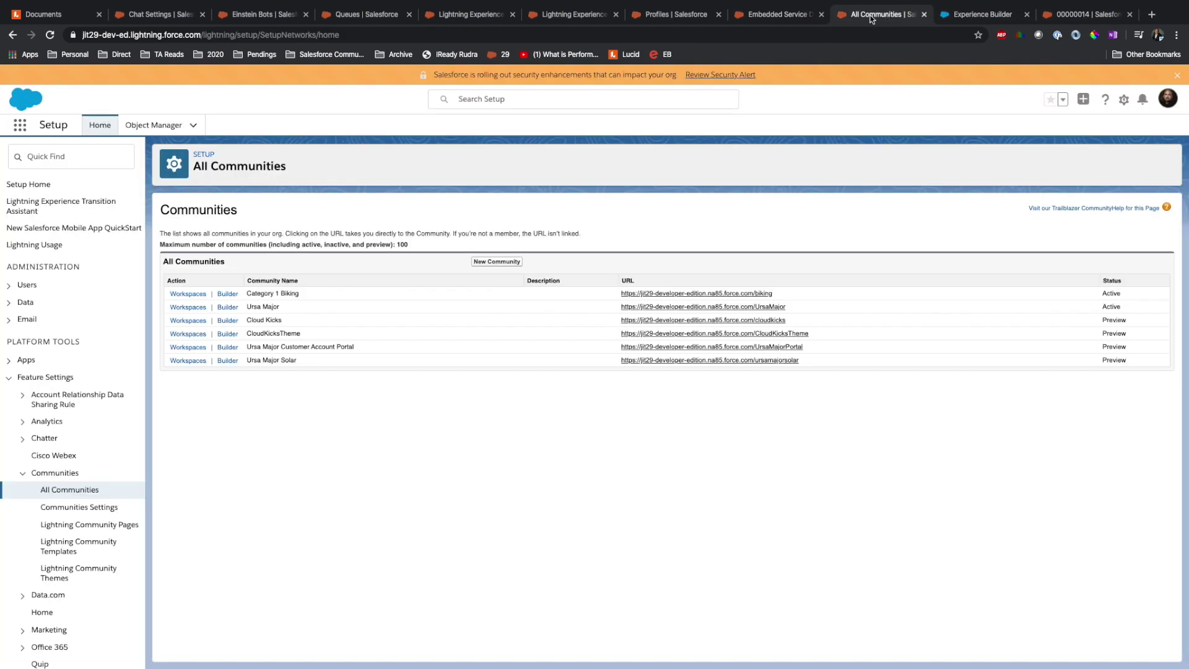
{"action": "key", "text": "super+grave"}
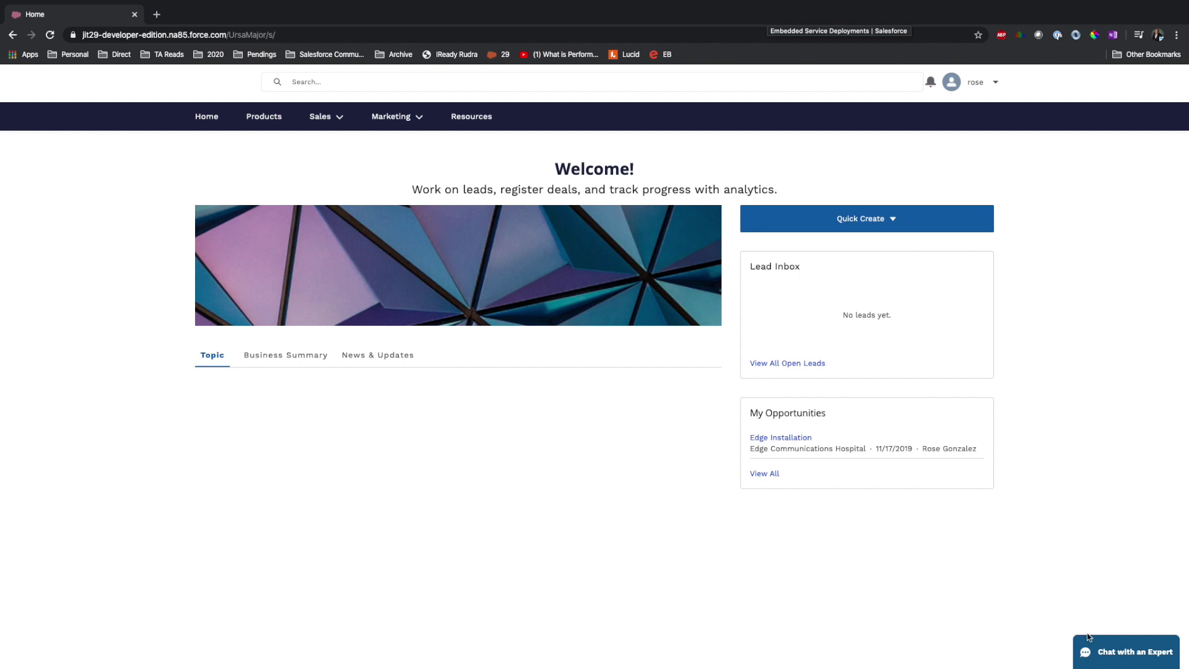
{"action": "left_click", "coordinate": [1109, 664]}
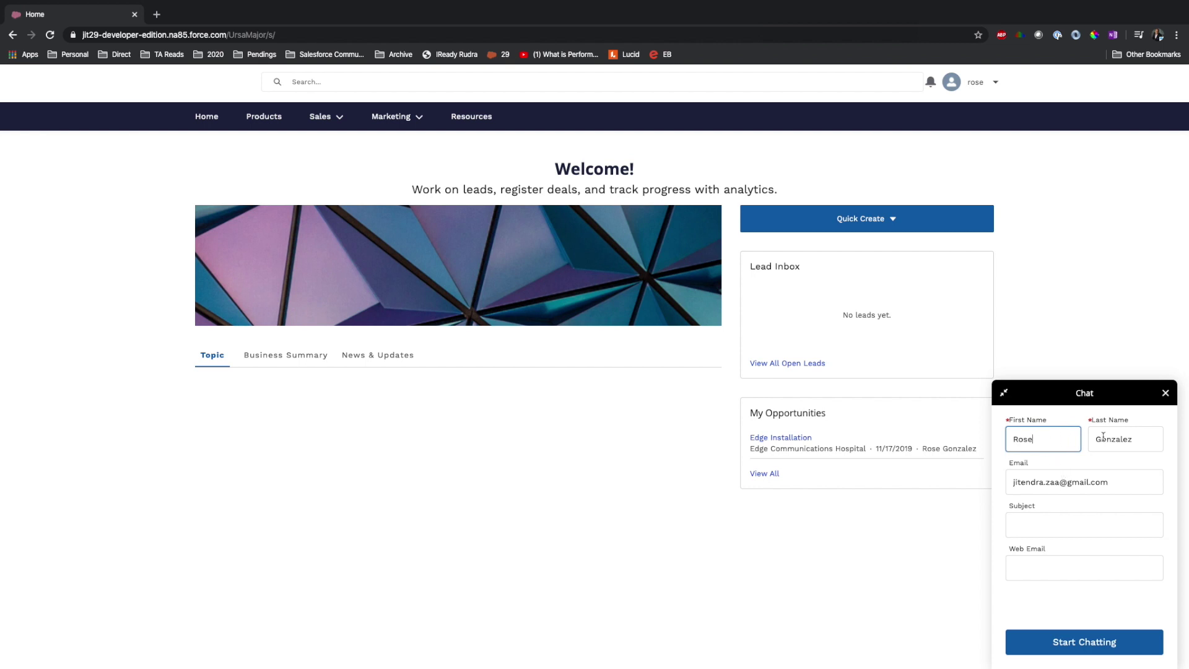
{"action": "left_click", "coordinate": [1051, 477]}
{"action": "left_click", "coordinate": [1031, 518]}
{"action": "left_click", "coordinate": [1040, 558]}
{"action": "left_click", "coordinate": [930, 538]}
- Check the Embedded Service Chat component in Experience Builder, and return to the deployment's Pre-chat page settings in Setup
{"action": "key", "text": "ctrl+Right"}
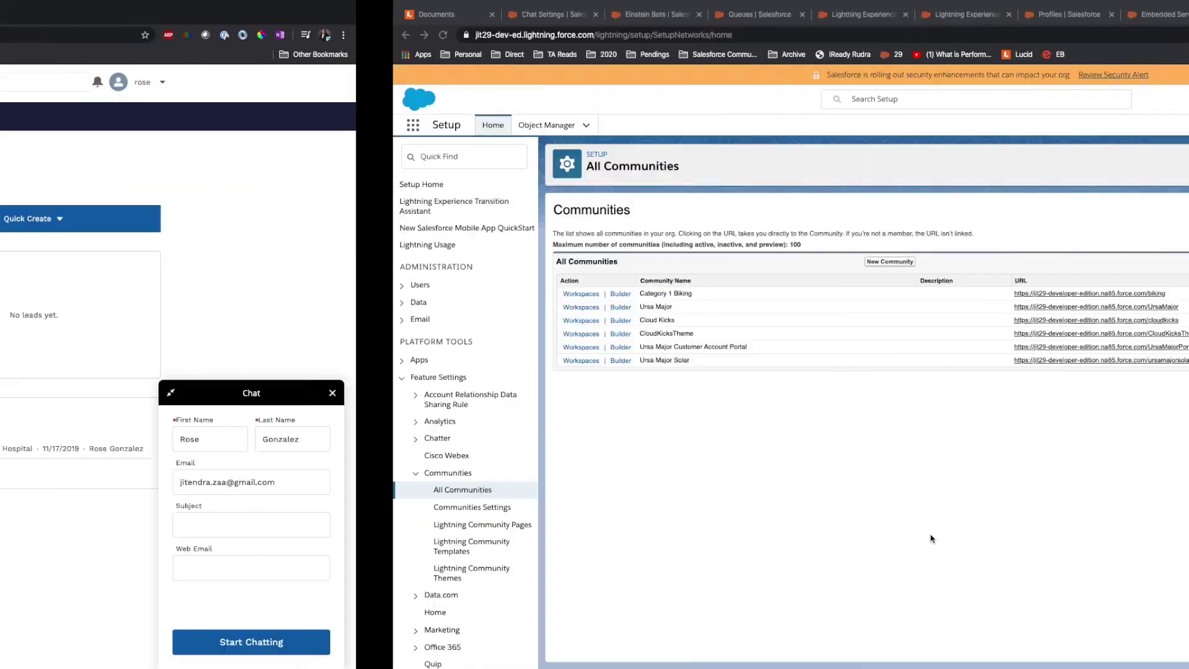
{"action": "left_click", "coordinate": [956, 18]}
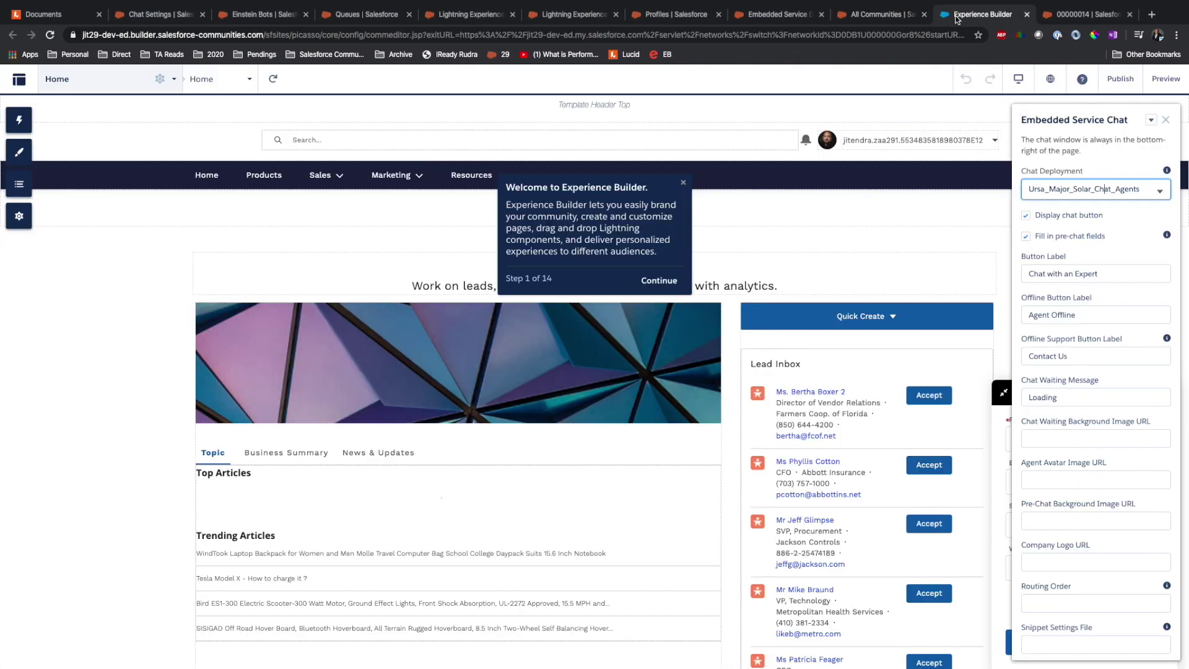
{"action": "left_click", "coordinate": [795, 17]}
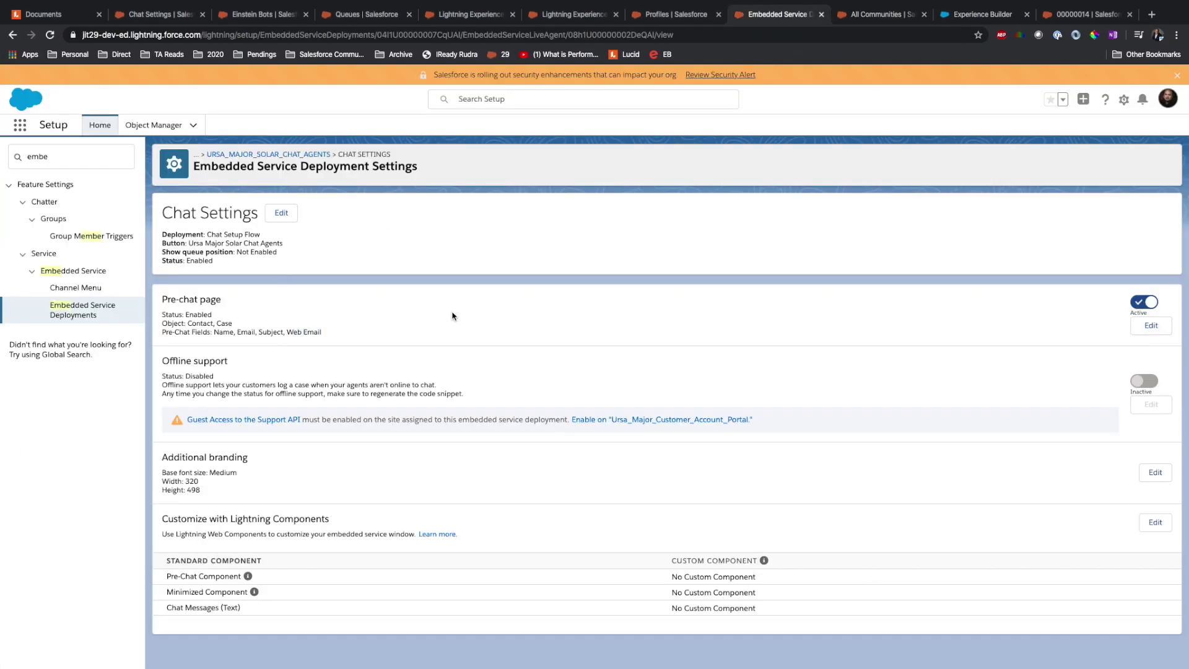
{"action": "left_click_drag", "start_coordinate": [452, 322], "coordinate": [452, 286]}
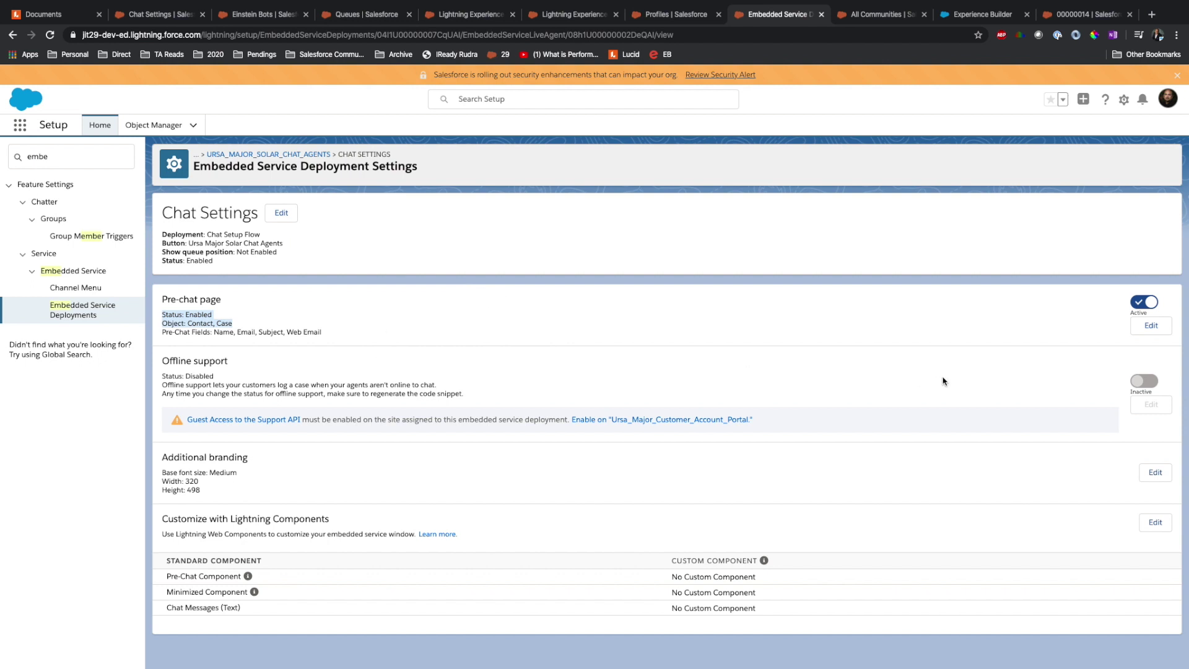
- Enable Guest Access to the Support API on Ursa_Major_Customer_Account_Portal for offline support, checking its help article first
{"action": "left_click", "coordinate": [1146, 381]}
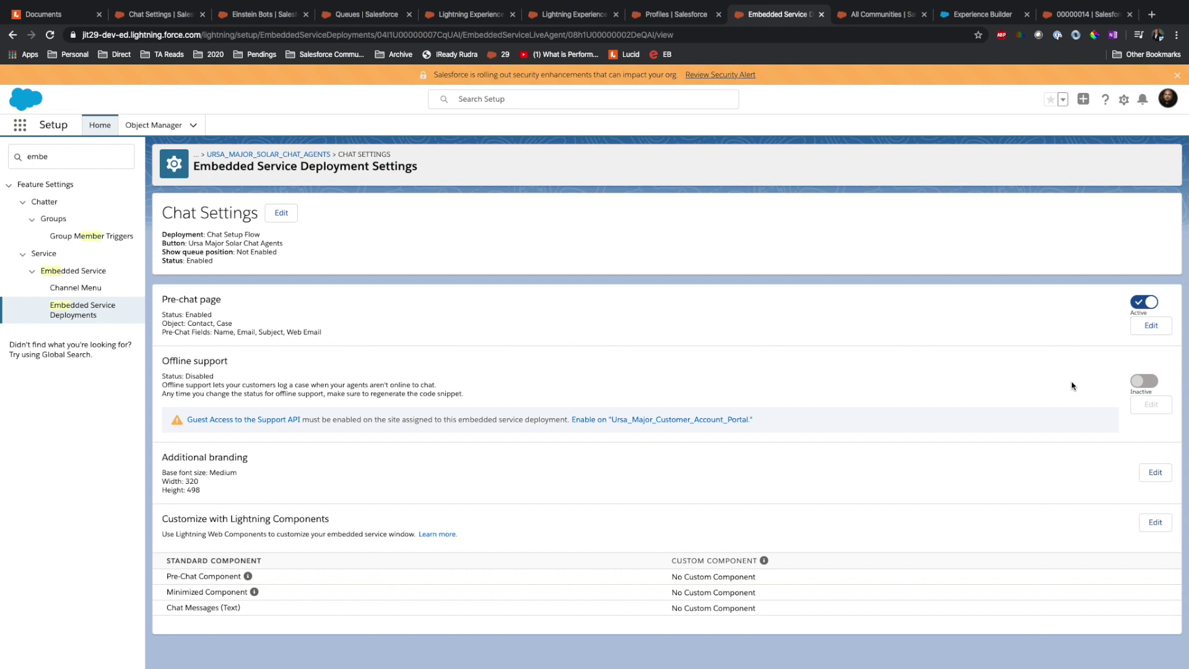
{"action": "left_click", "coordinate": [270, 419]}
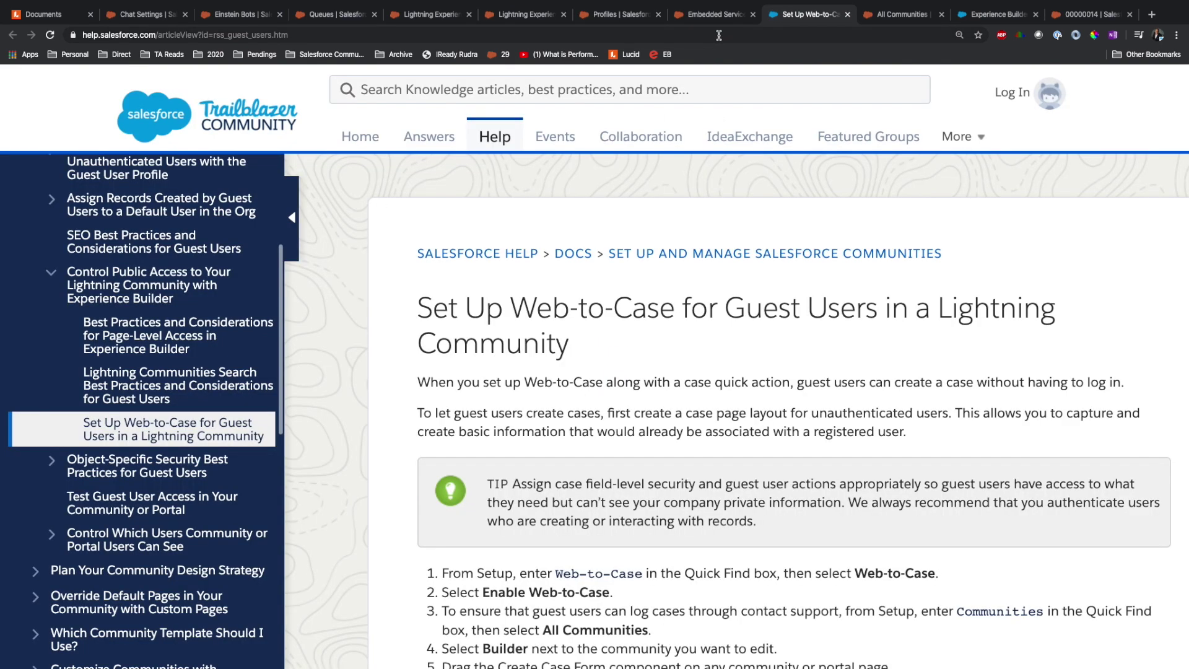
{"action": "left_click", "coordinate": [711, 18]}
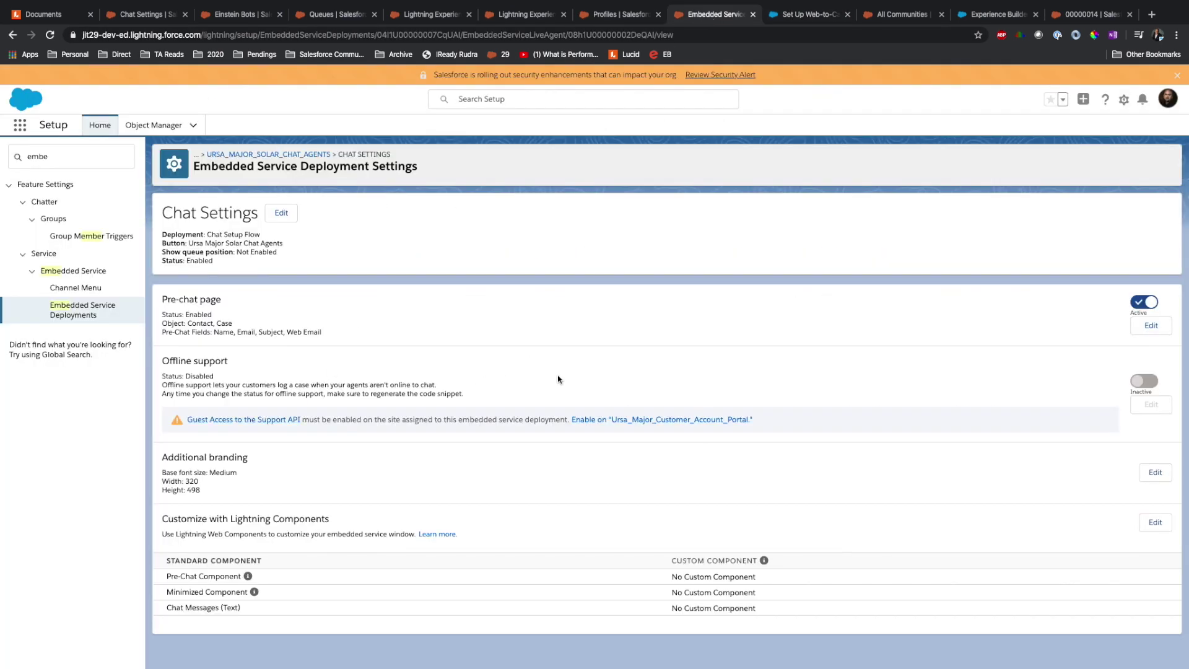
{"action": "left_click", "coordinate": [616, 425]}
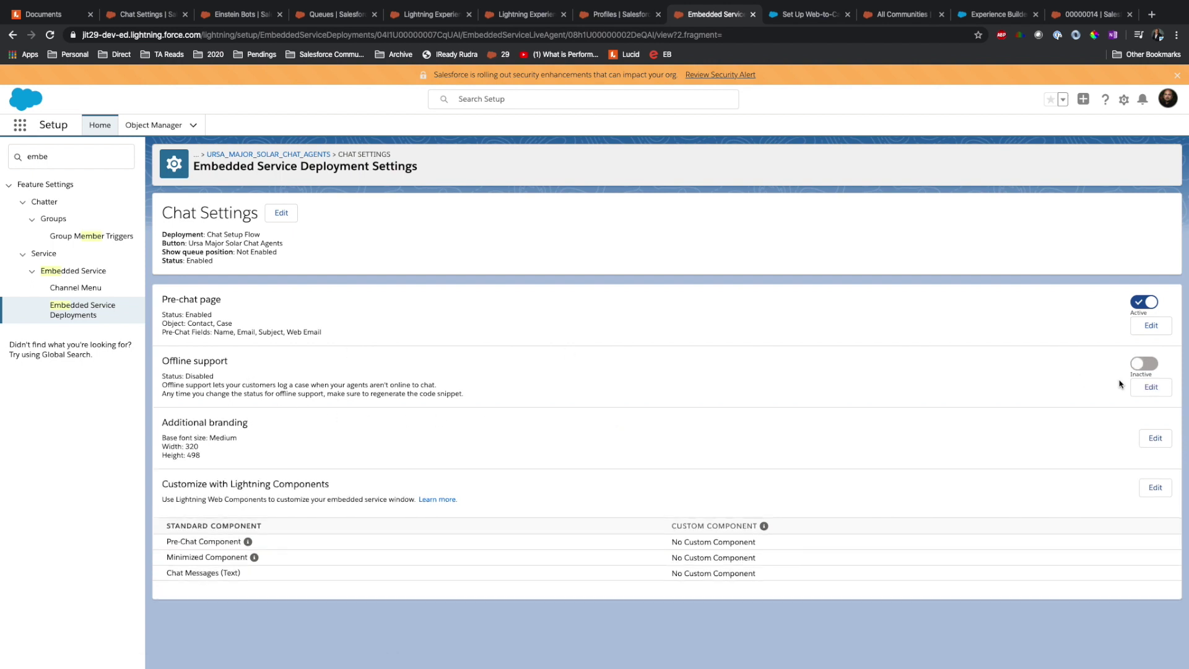
- Activate Offline support in the embedded service deployment's Chat Settings
{"action": "left_click", "coordinate": [1145, 364]}
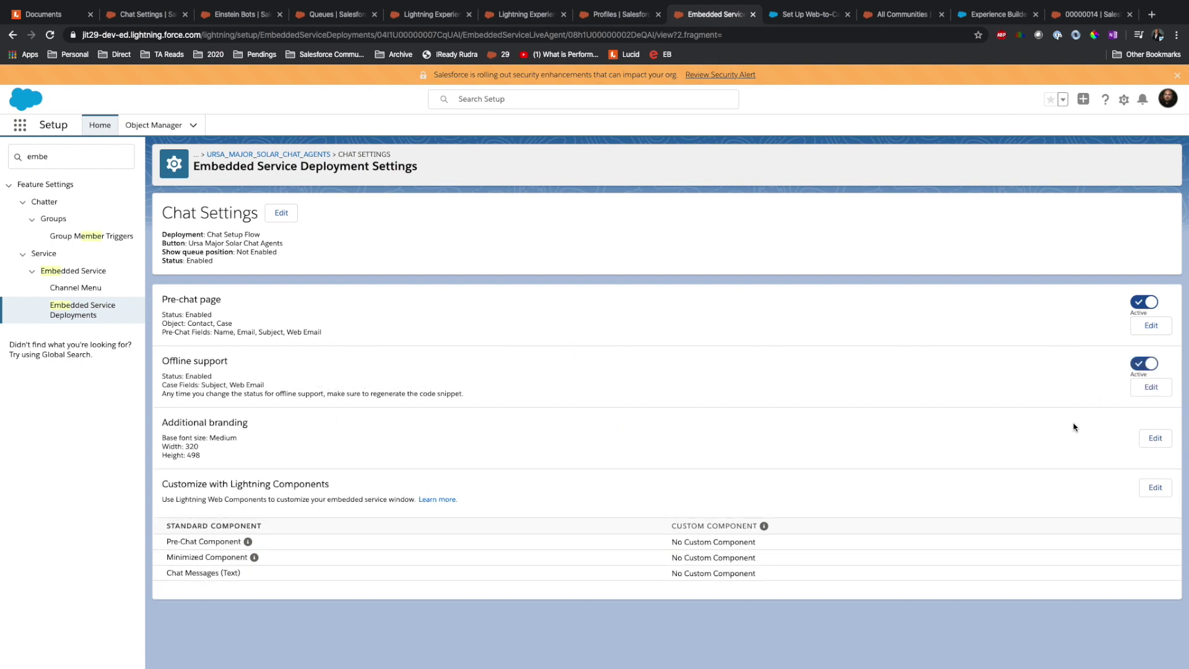
- Switch to the Service Console chat record and set the agent's Omni-Channel status to Offline
{"action": "left_click", "coordinate": [869, 18]}
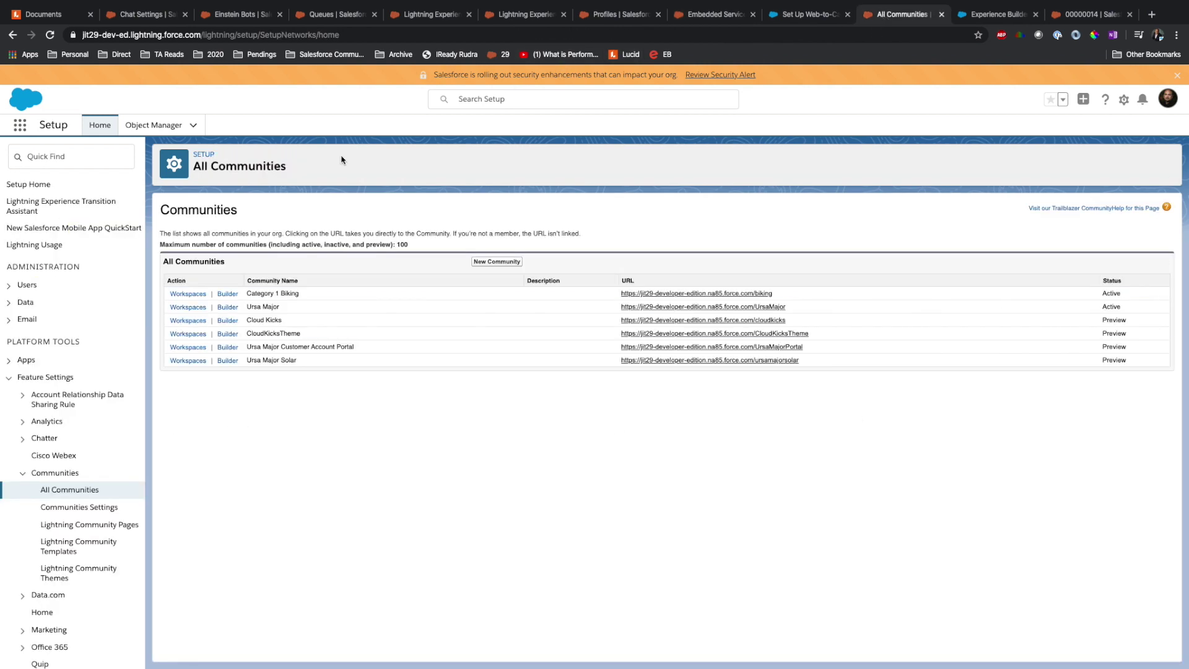
{"action": "left_click", "coordinate": [524, 15]}
{"action": "left_click", "coordinate": [613, 18]}
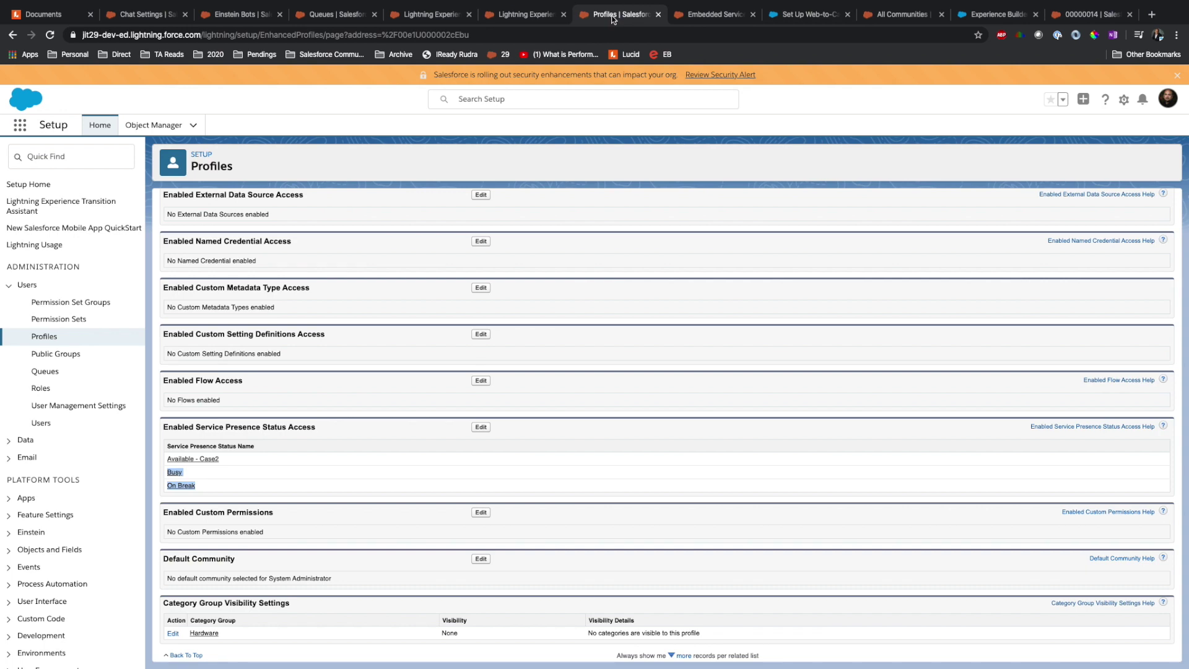
{"action": "left_click", "coordinate": [427, 18]}
{"action": "left_click", "coordinate": [351, 16]}
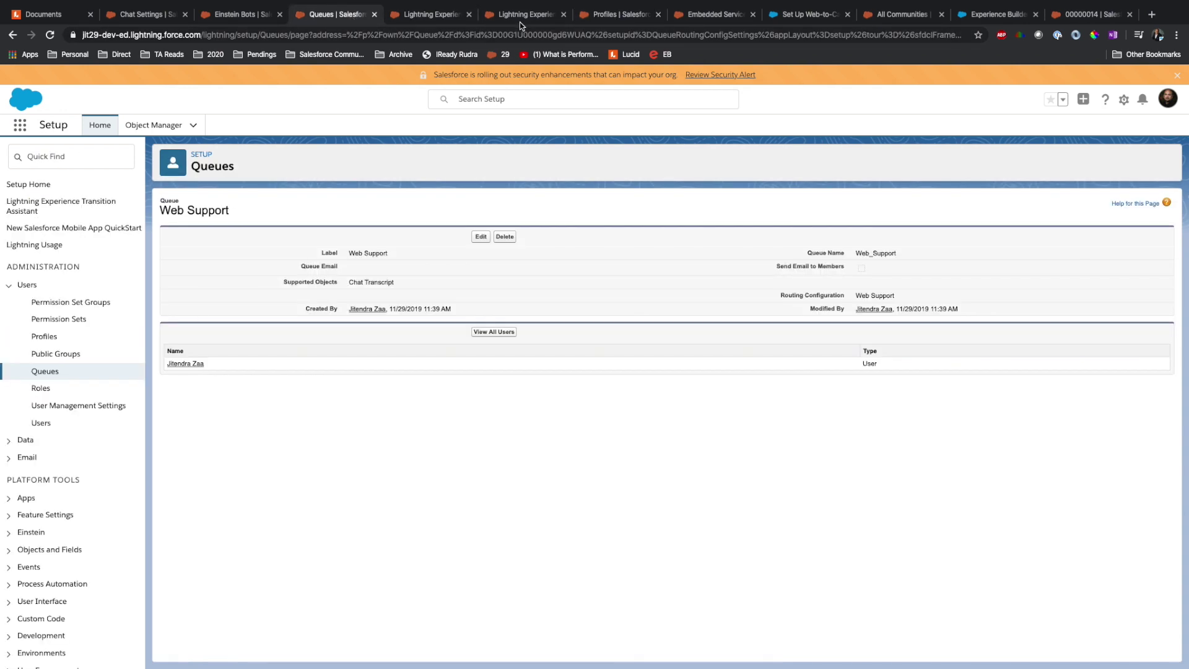
{"action": "left_click", "coordinate": [693, 15]}
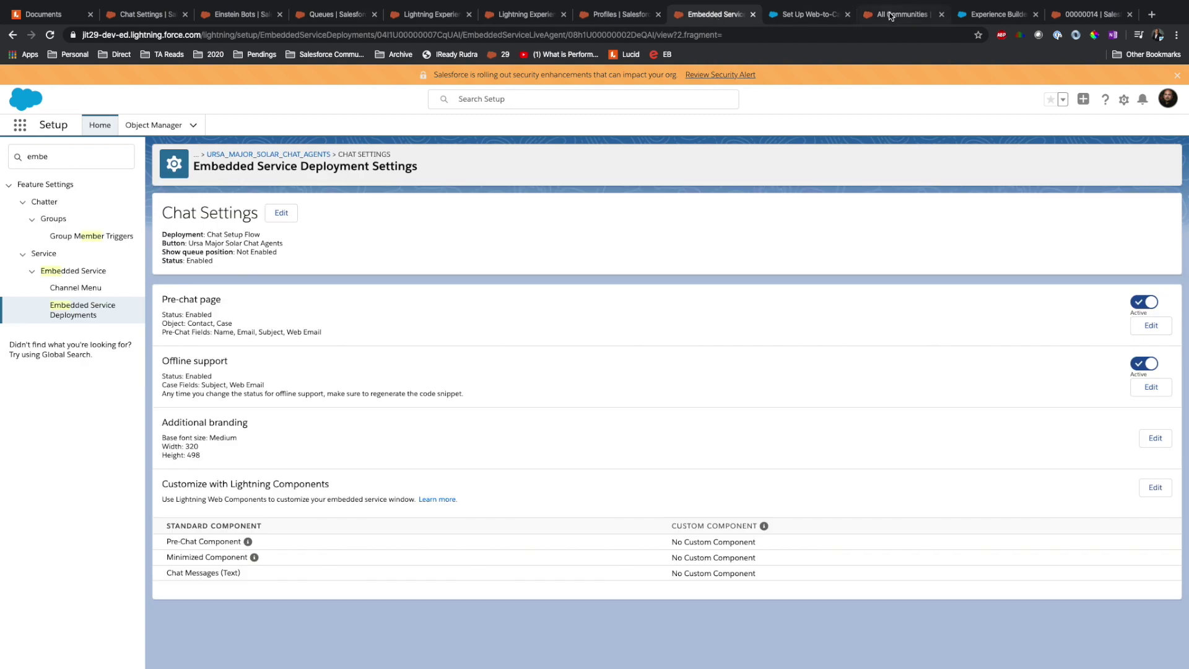
{"action": "left_click", "coordinate": [1093, 14]}
{"action": "left_click", "coordinate": [196, 405]}
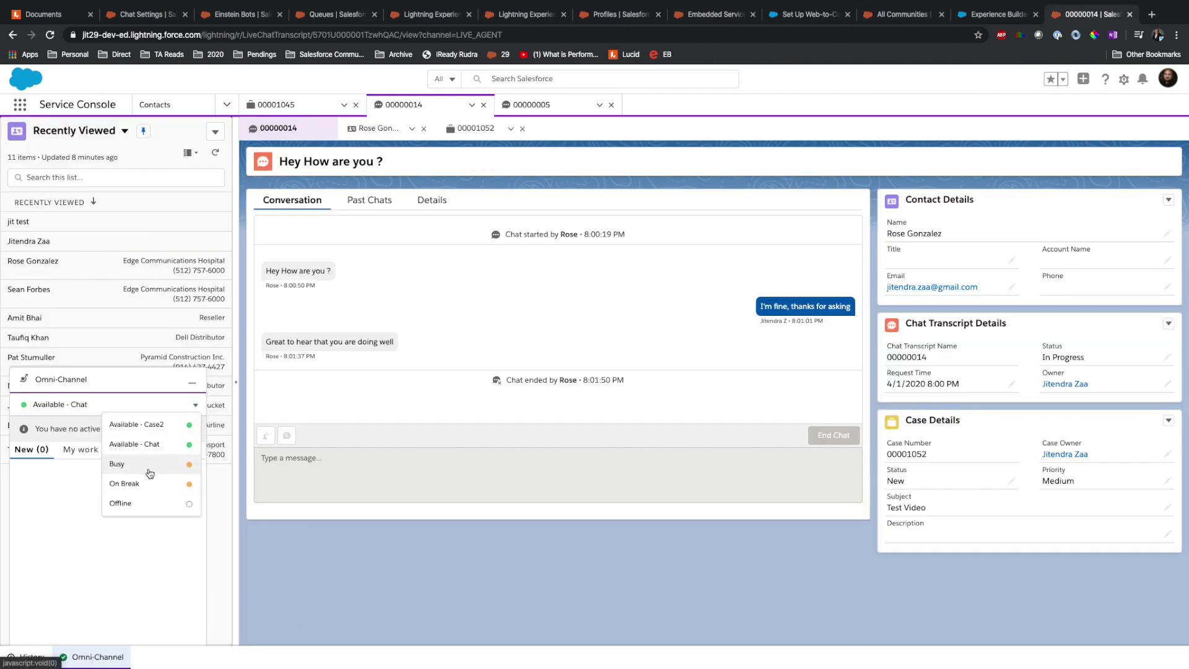
{"action": "left_click", "coordinate": [145, 503]}
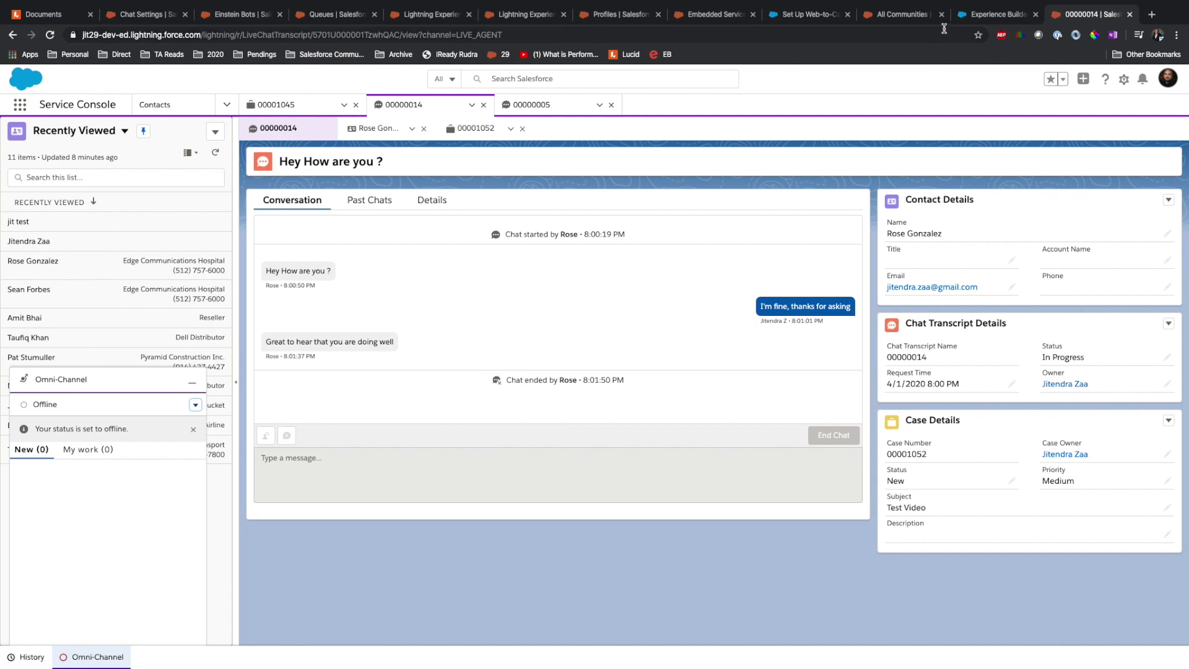
- Close the Web-to-Case help article and return to the deployment's Chat Settings
{"action": "left_click", "coordinate": [821, 15]}
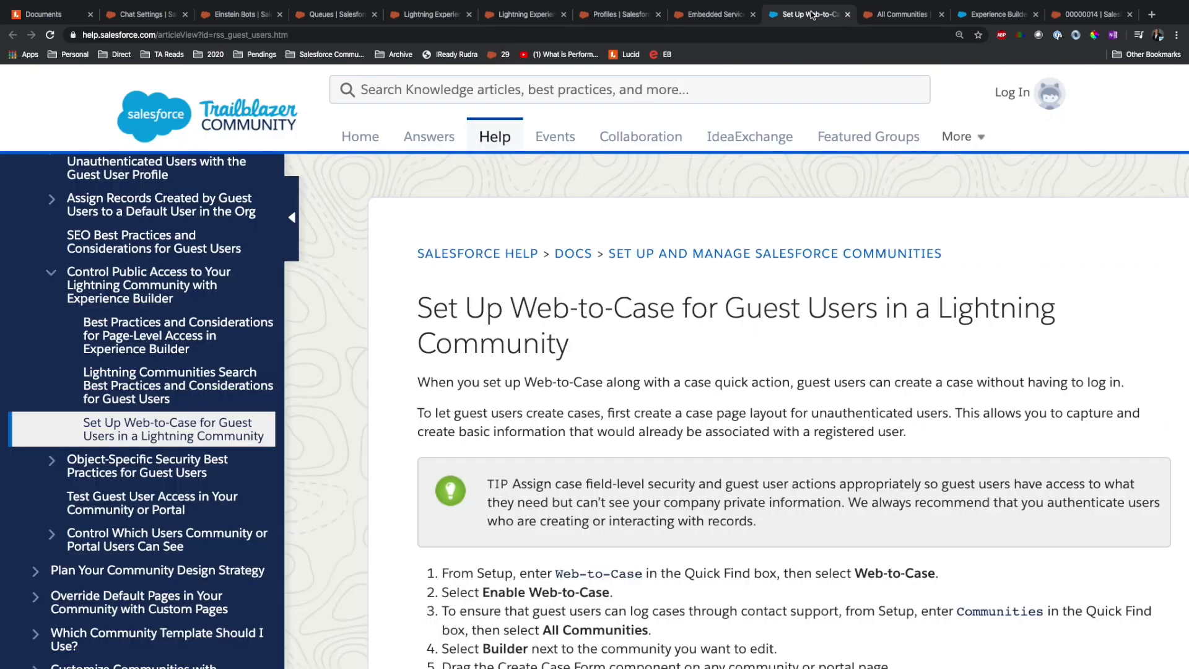
{"action": "left_click", "coordinate": [848, 15]}
{"action": "left_click", "coordinate": [719, 18]}
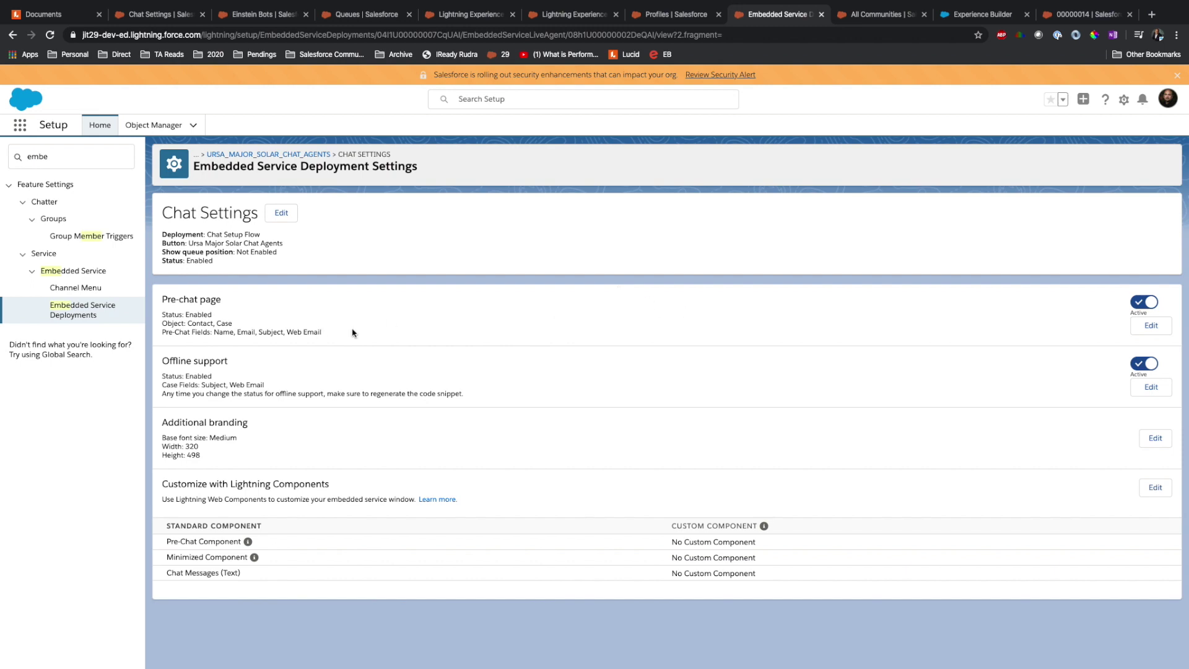
- Switch to the Ursa Major community site, close the open pre-chat form, and reload the page
{"action": "key", "text": "ctrl+Left"}
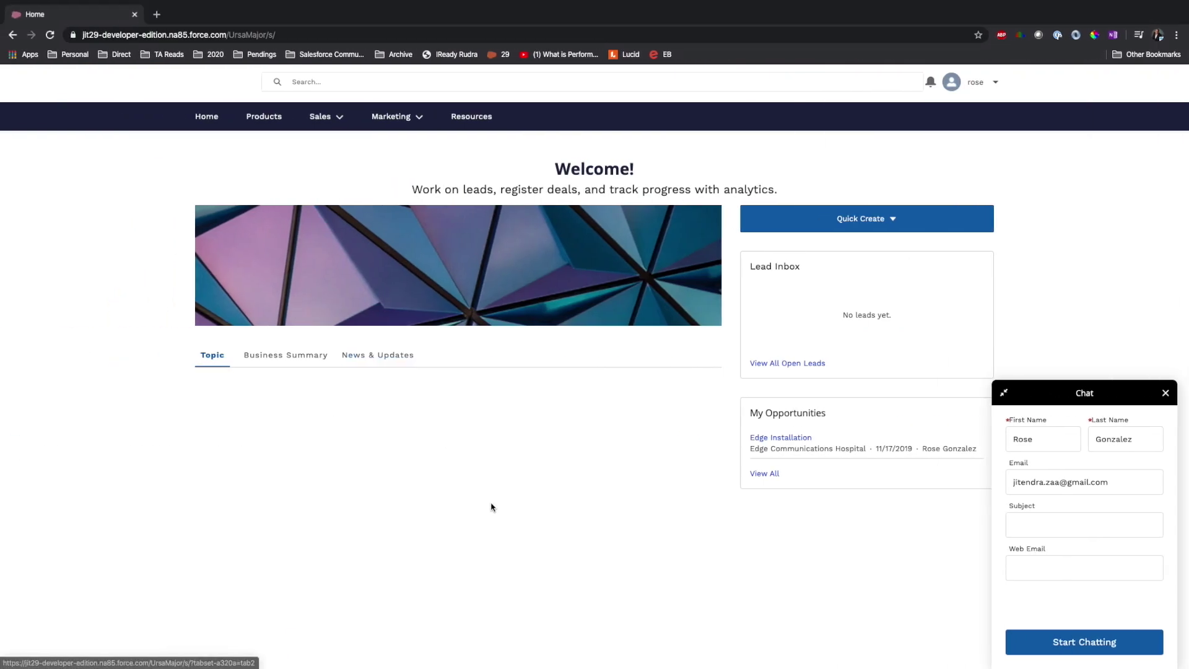
{"action": "left_click", "coordinate": [1166, 392]}
{"action": "key", "text": "super+r"}
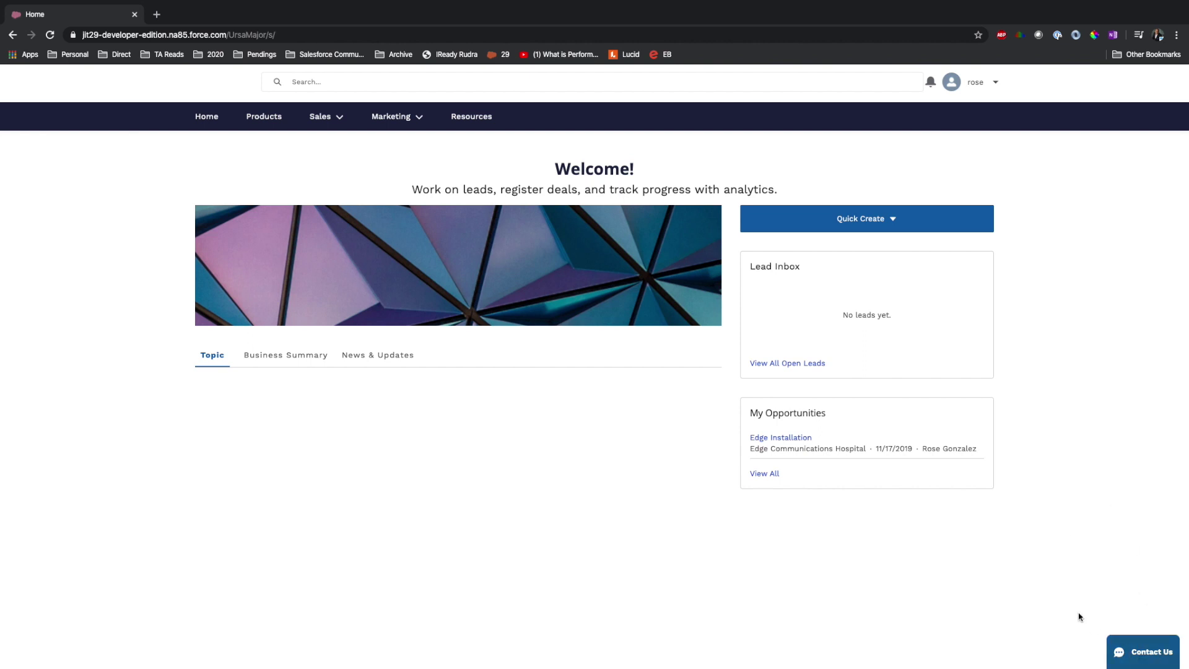
- Open the Contact Us offline form, enter the subject "Test Offline Capability of Webchat on Apr 1", and fill in the web email
{"action": "left_click", "coordinate": [1133, 662]}
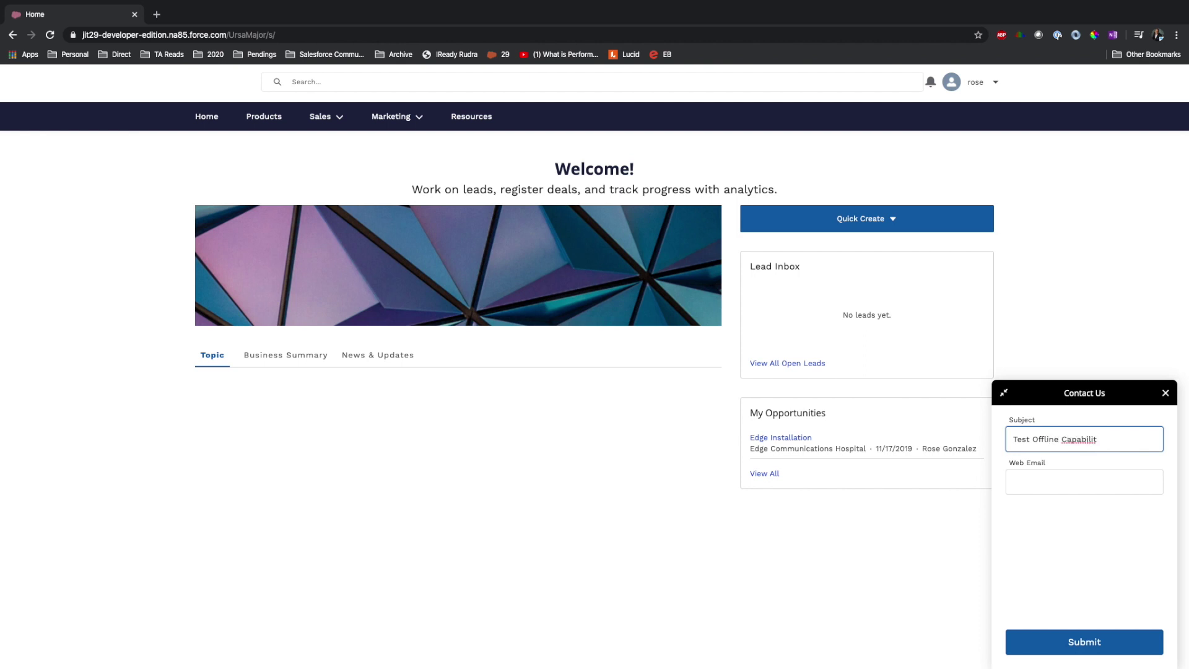
{"action": "type", "text": "y of Webchat on Ap"}
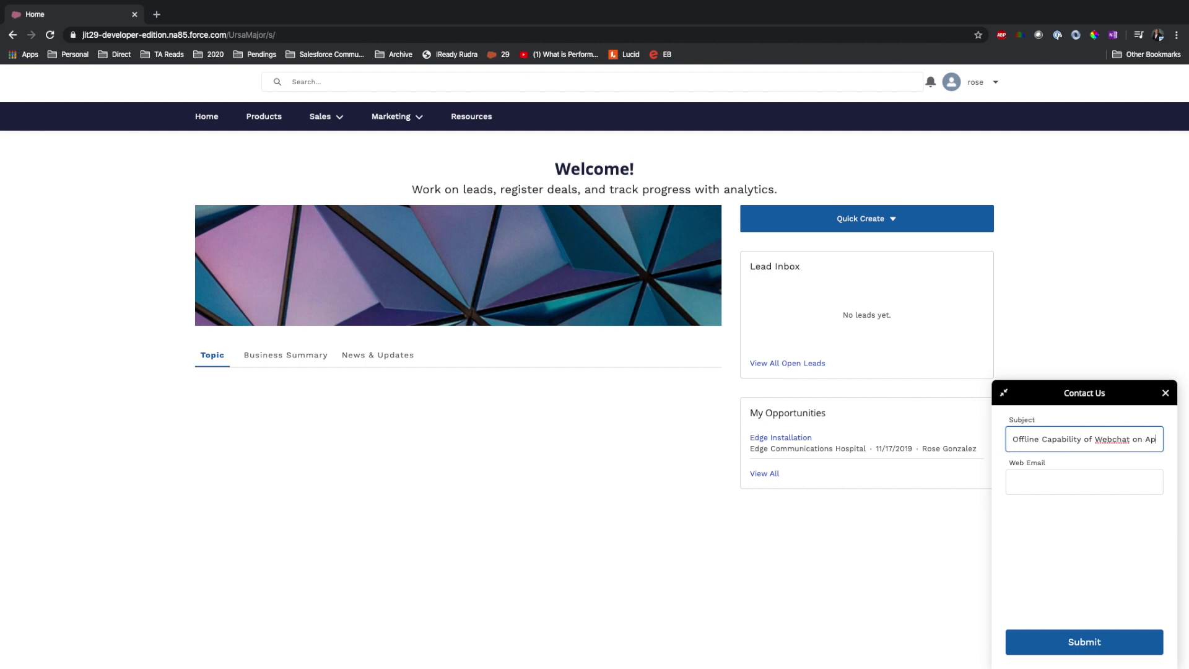
{"action": "type", "text": "r 1"}
{"action": "left_click", "coordinate": [1013, 482]}
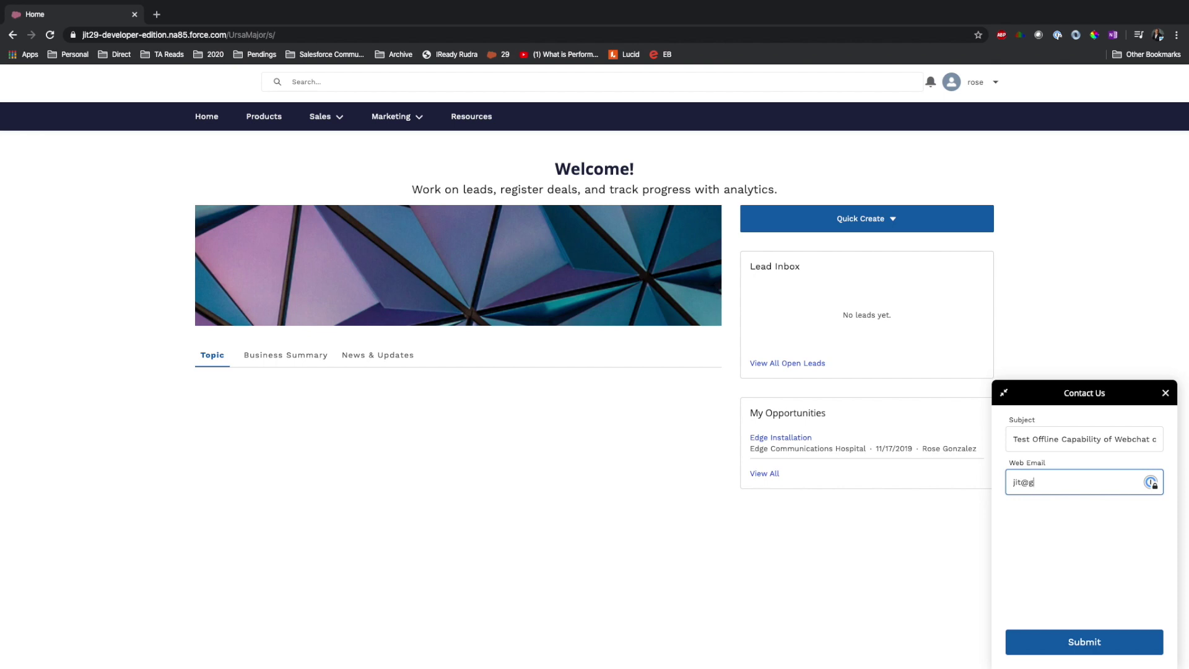